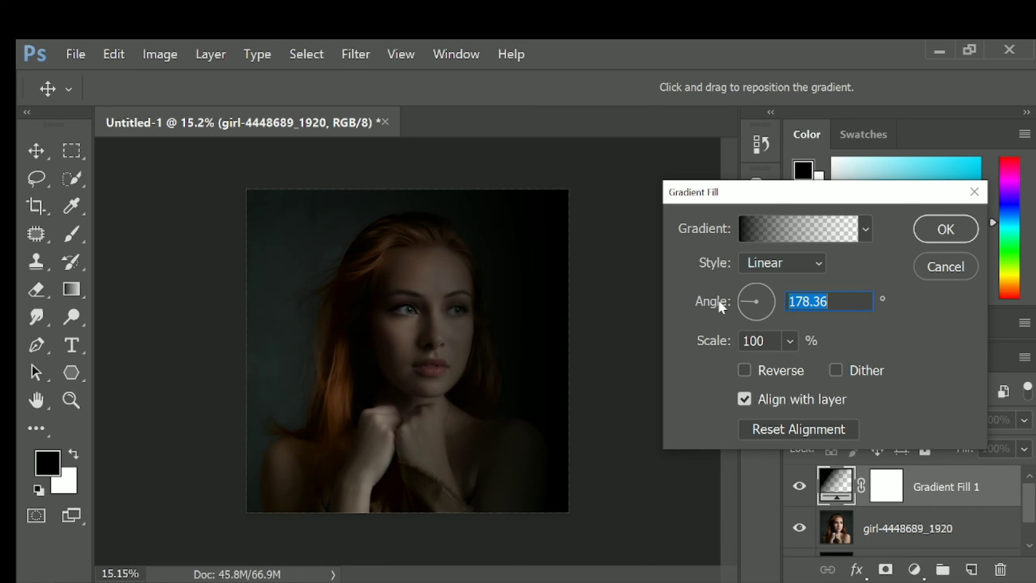
Set the gradient fill's angle to 180° and recolor its starting color stop to red ff0000.
text(180)
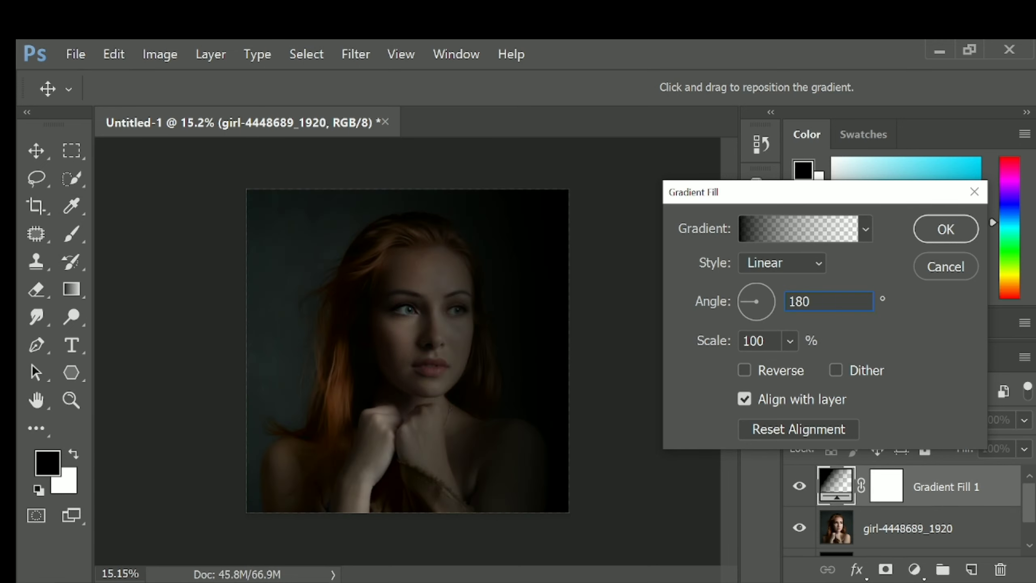
click(799, 236)
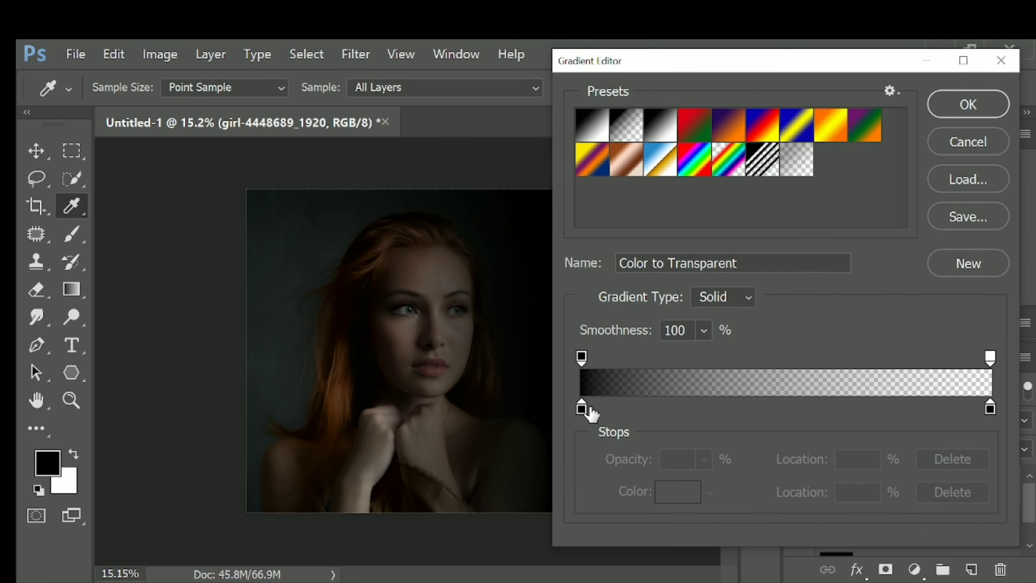
double_click(581, 407)
click(647, 259)
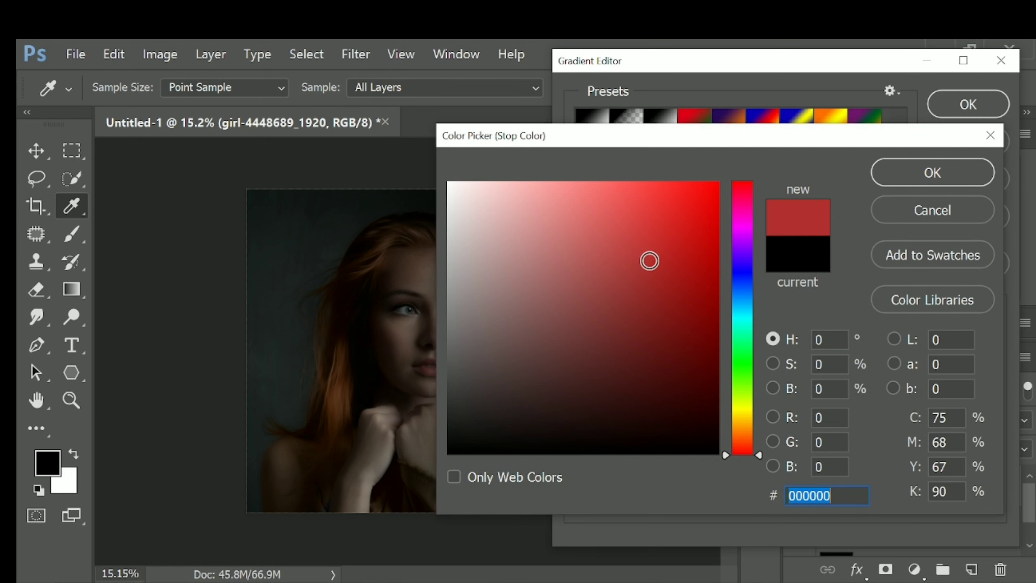
text(ff0000)
click(893, 172)
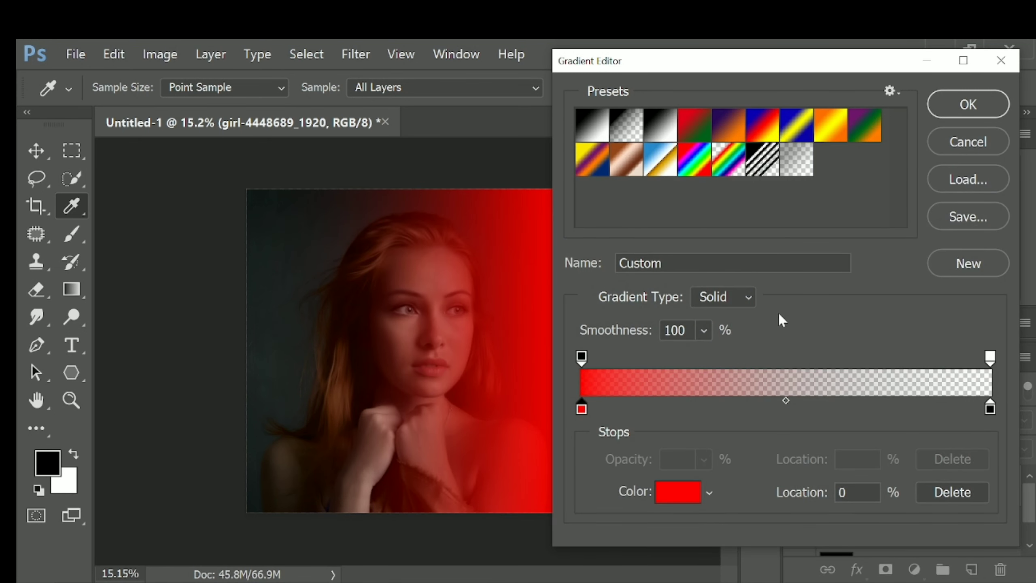
click(964, 115)
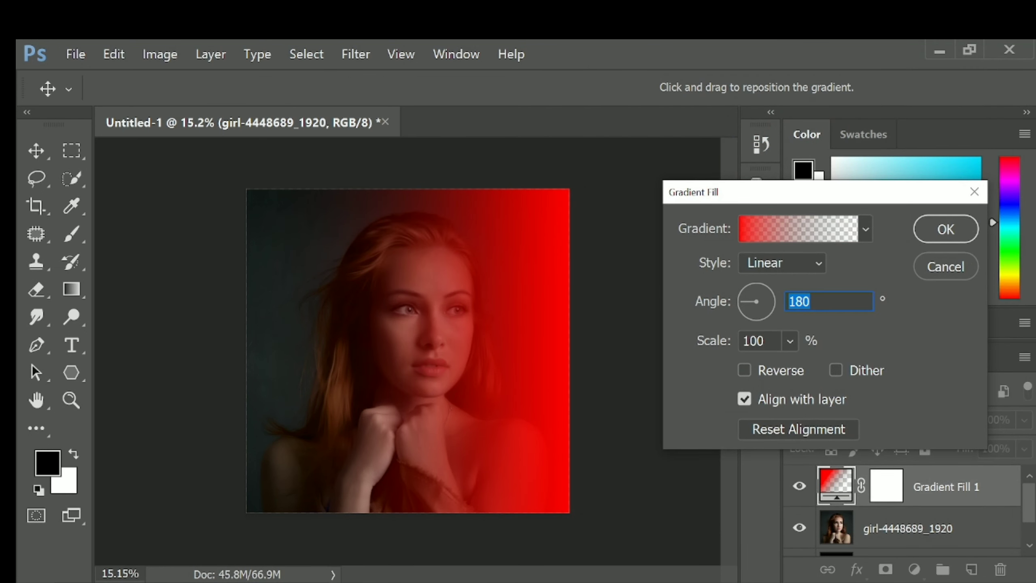
click(922, 231)
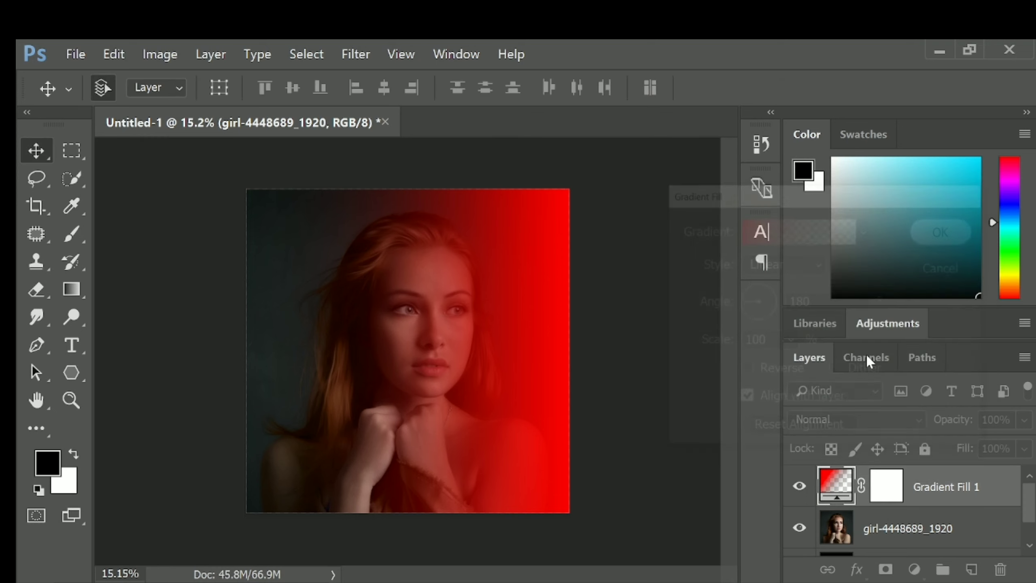
Set the red gradient fill layer's blend mode to Overlay and its opacity to 64%.
click(834, 416)
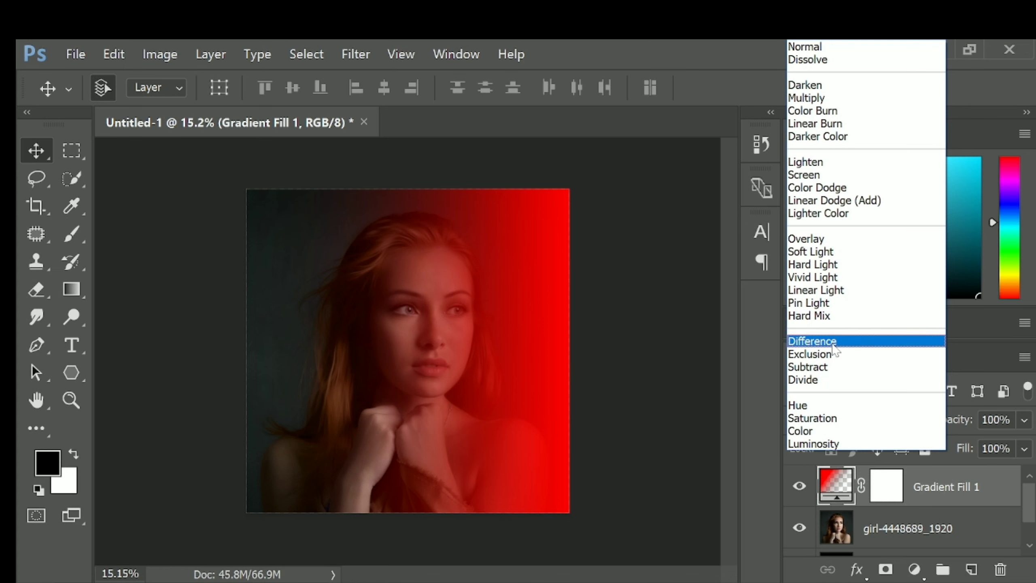
click(812, 238)
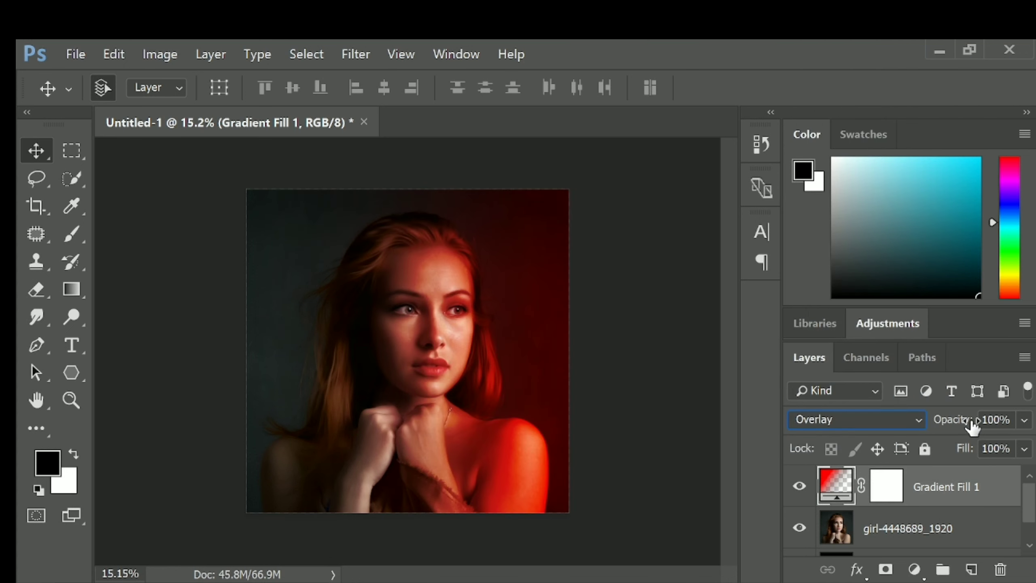
click(1023, 426)
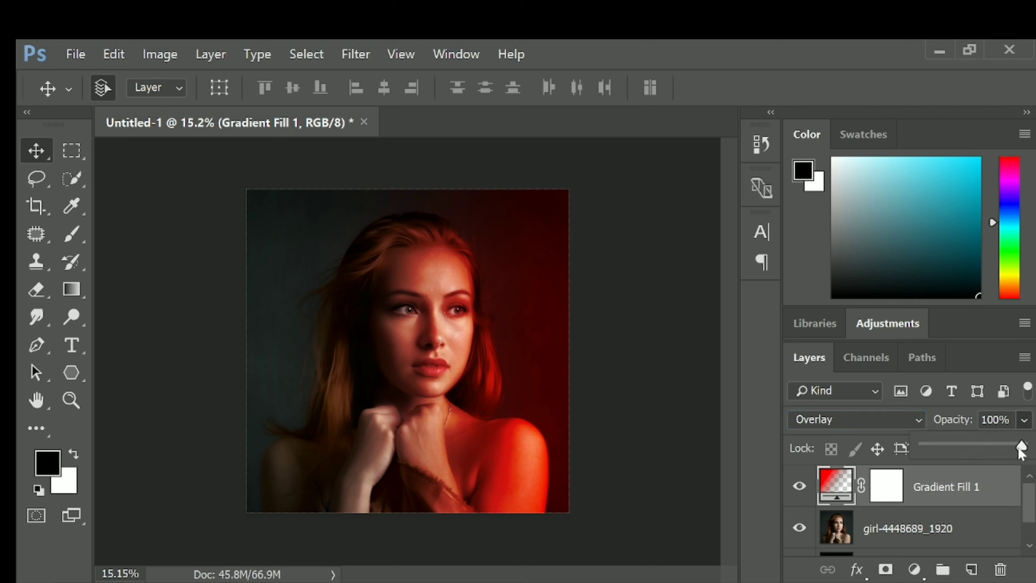
drag(1021, 449, 986, 446)
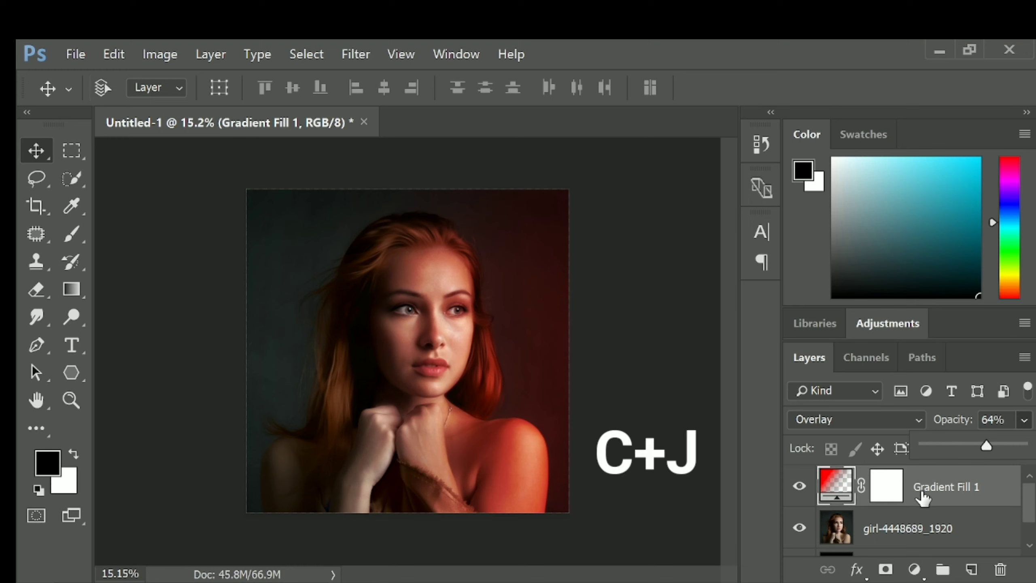
key(ctrl+j)
double_click(844, 485)
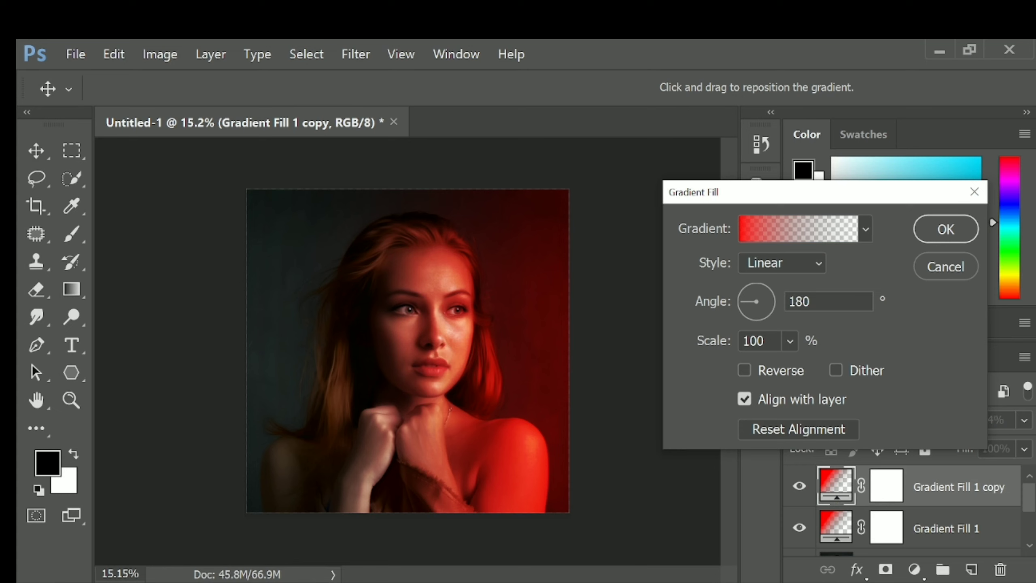
double_click(799, 301)
text(-180)
click(933, 227)
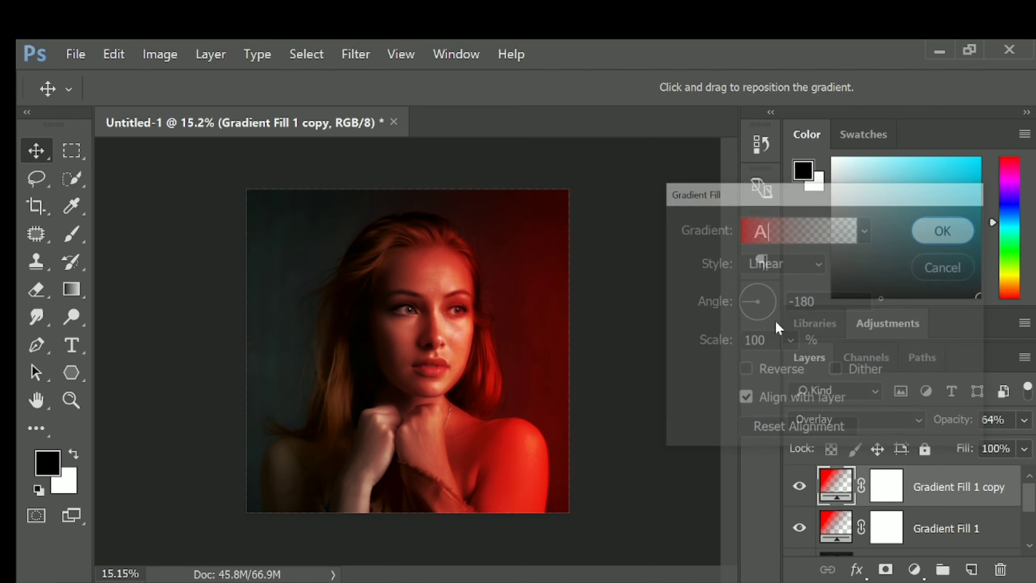
key(ctrl+t)
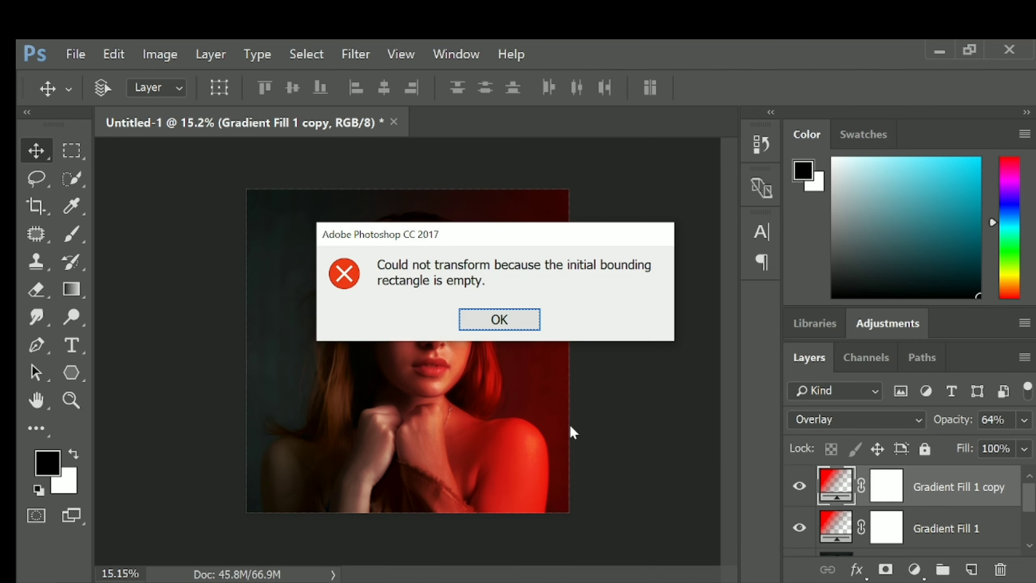
click(506, 319)
drag(505, 392, 294, 397)
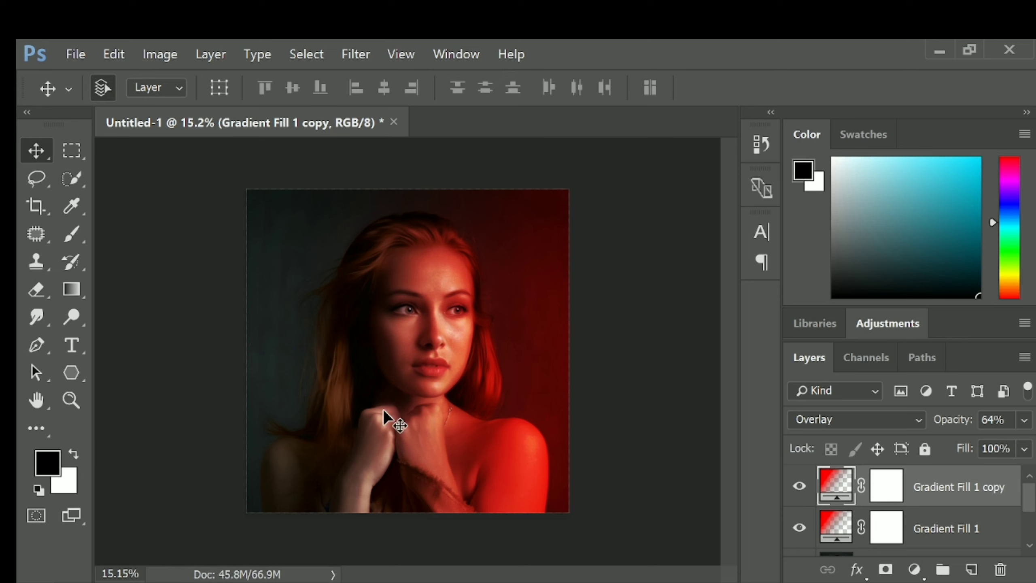
click(638, 415)
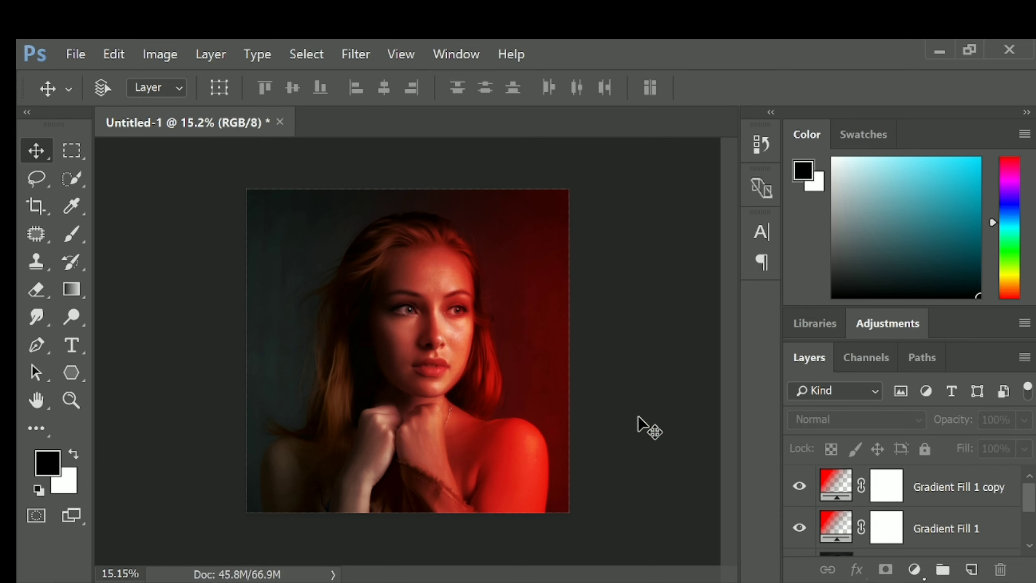
key(ctrl+z)
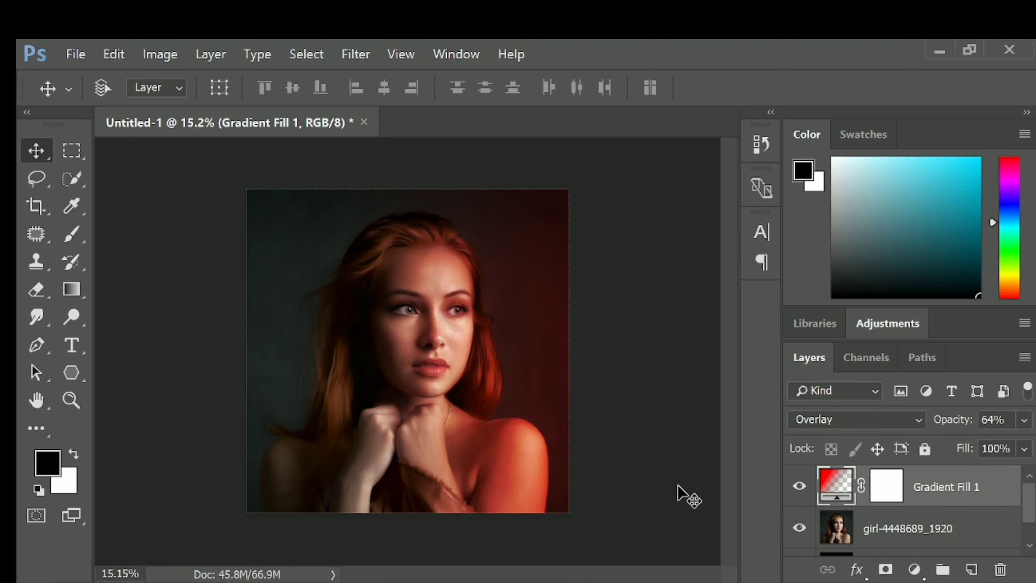
click(659, 486)
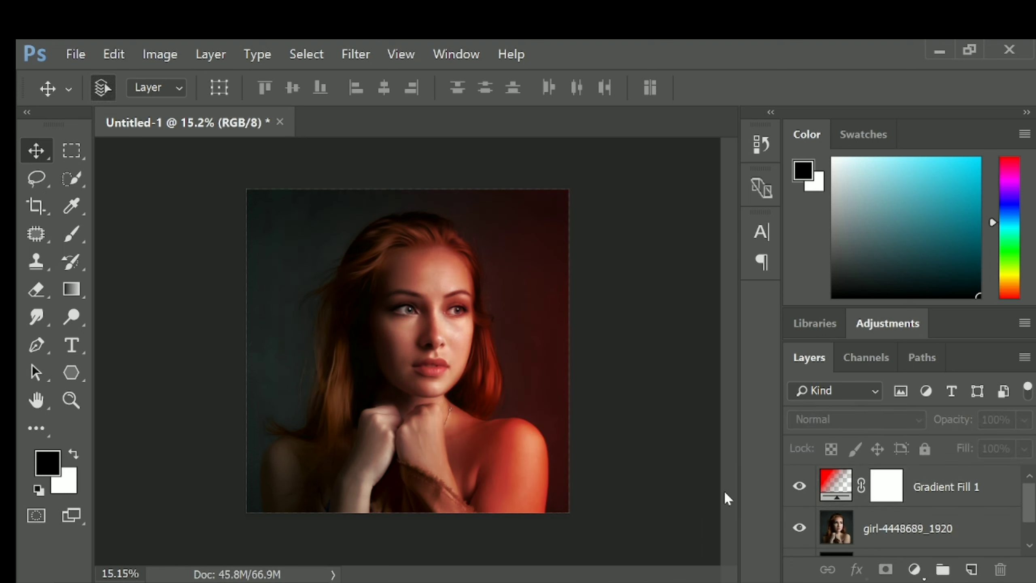
Duplicate the Gradient Fill 1 layer and shift the copy's gradient toward the left side of the portrait.
click(933, 484)
key(ctrl+j)
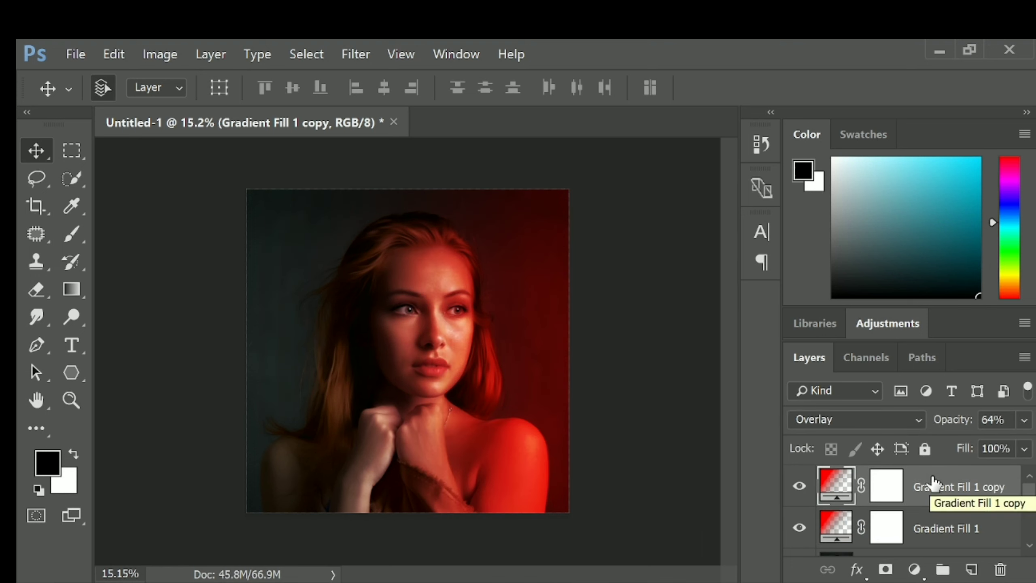
double_click(834, 488)
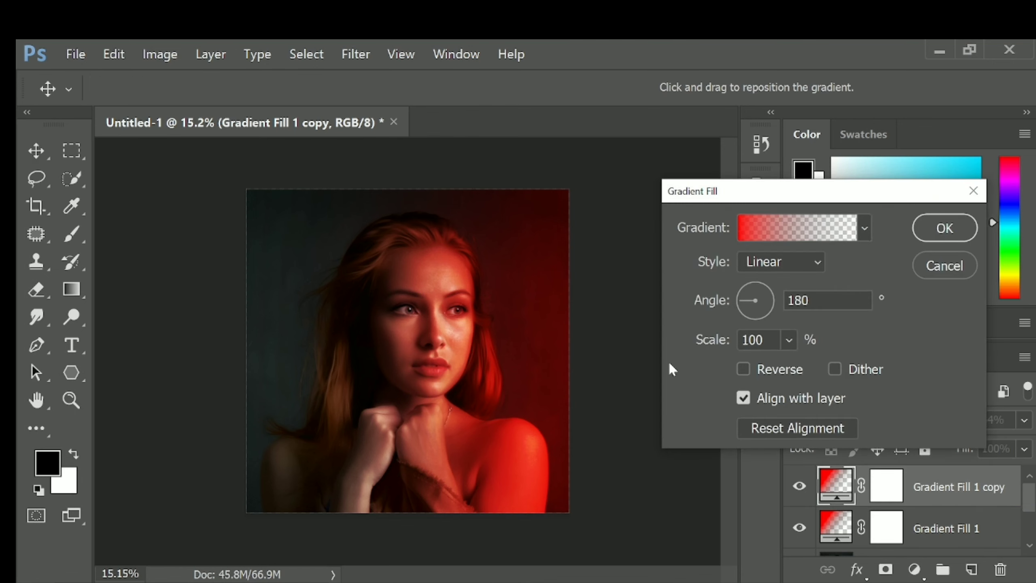
drag(485, 368, 250, 360)
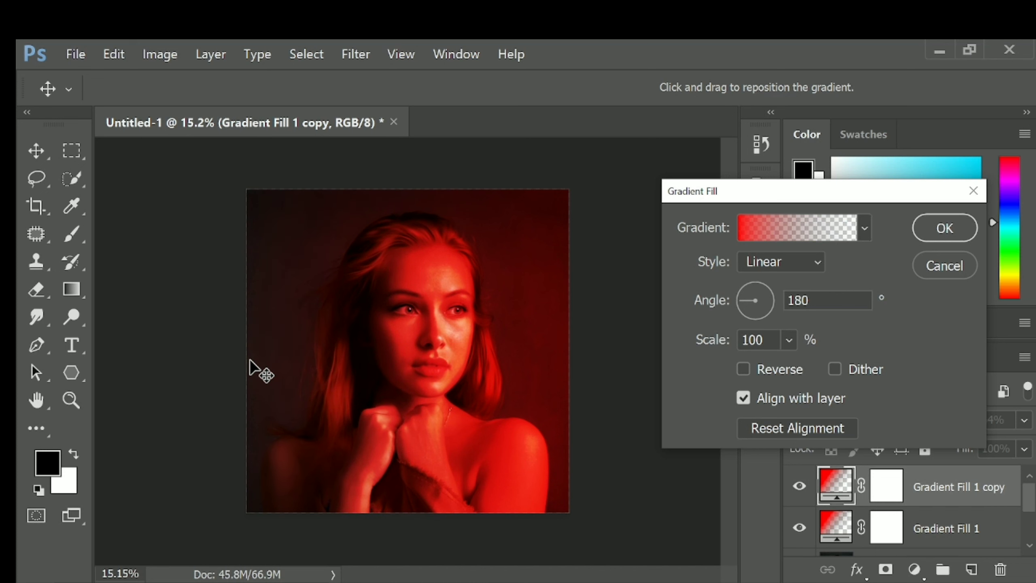
Rearrange the copied gradient's color stops so black sits at 0% and red at 100%.
click(763, 225)
mouse_move(988, 407)
mouse_down()
mouse_move(819, 424)
mouse_move(641, 409)
mouse_move(1009, 410)
mouse_up()
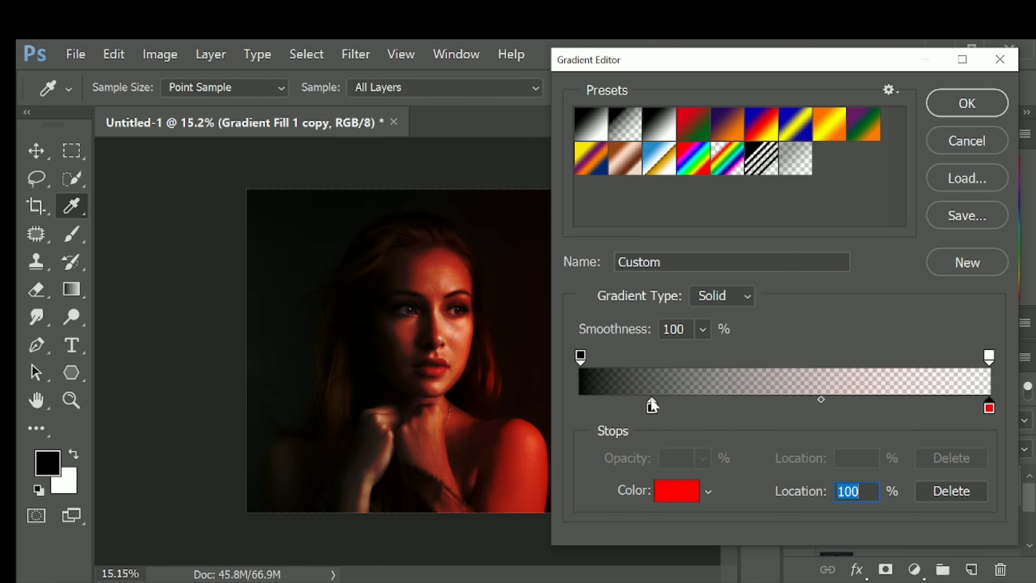
drag(653, 411, 559, 407)
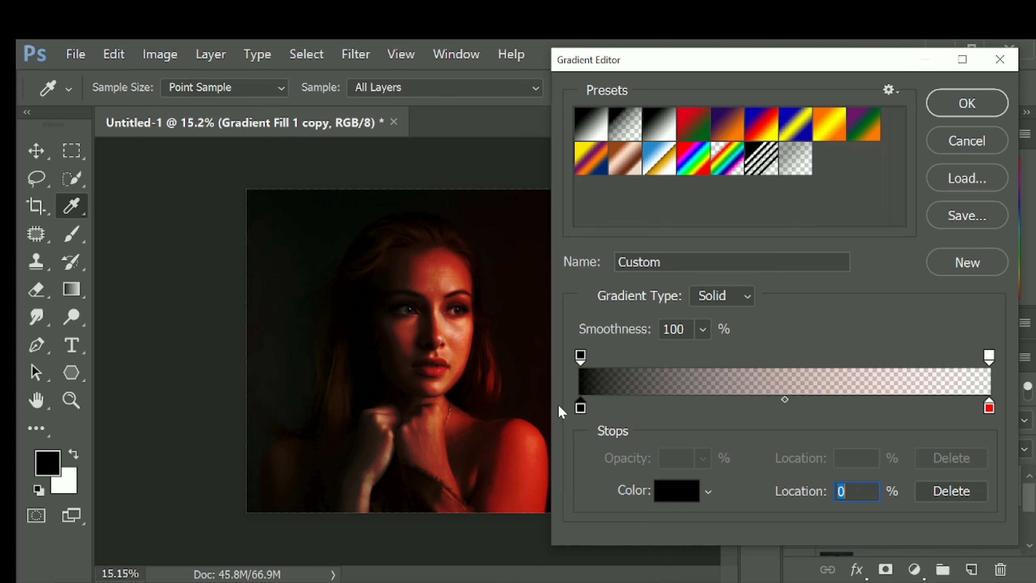
Recolor the copied gradient's black stop to blue 1e00ff and move that stop to the 14% location.
double_click(580, 408)
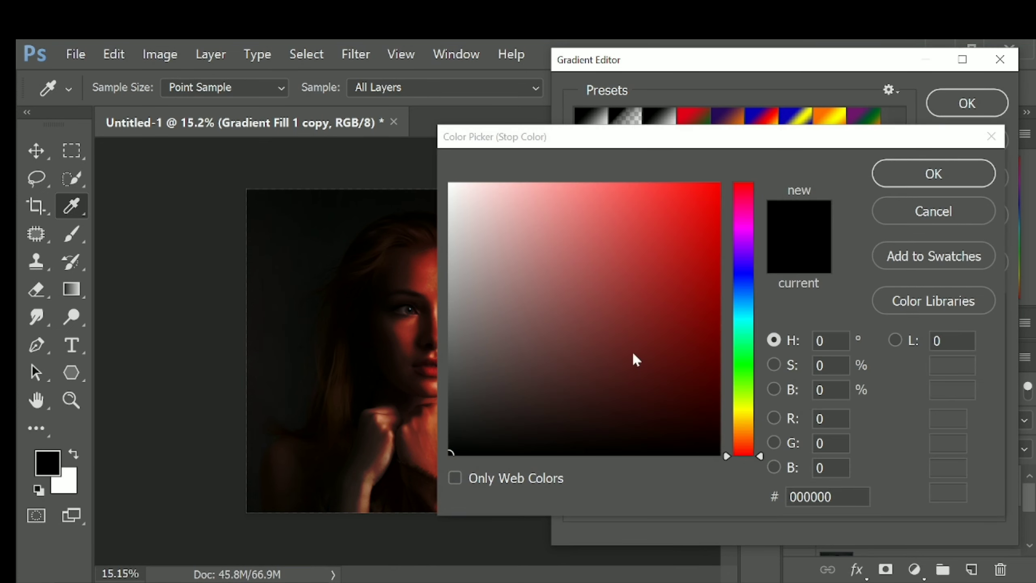
drag(744, 302, 744, 270)
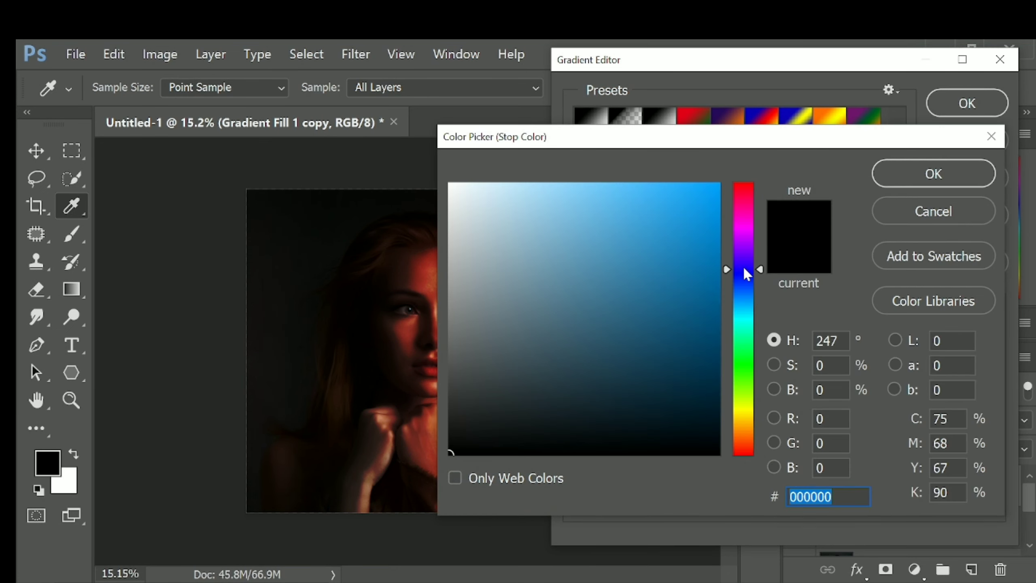
drag(687, 248, 853, 165)
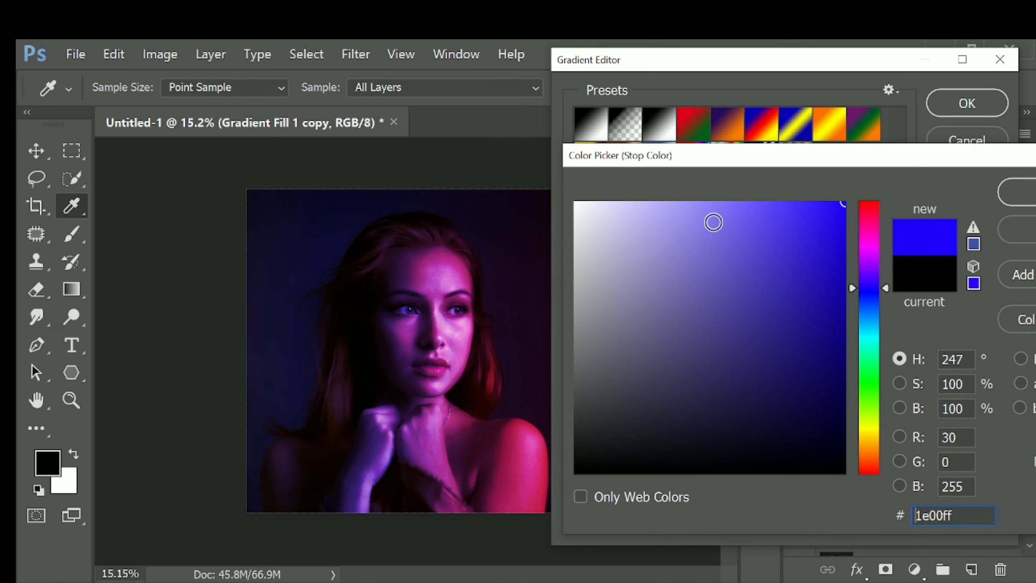
drag(812, 158, 769, 179)
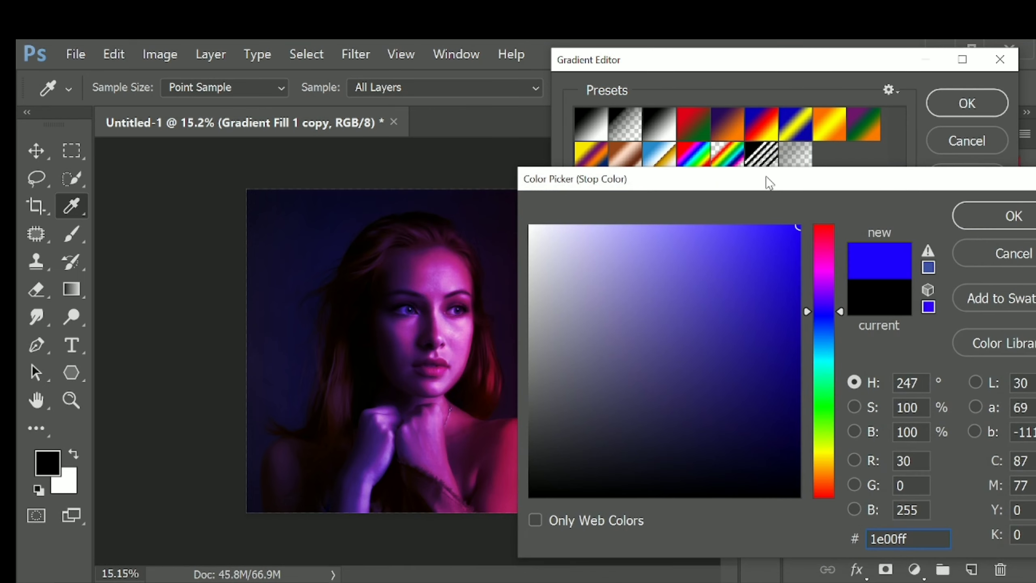
click(1007, 212)
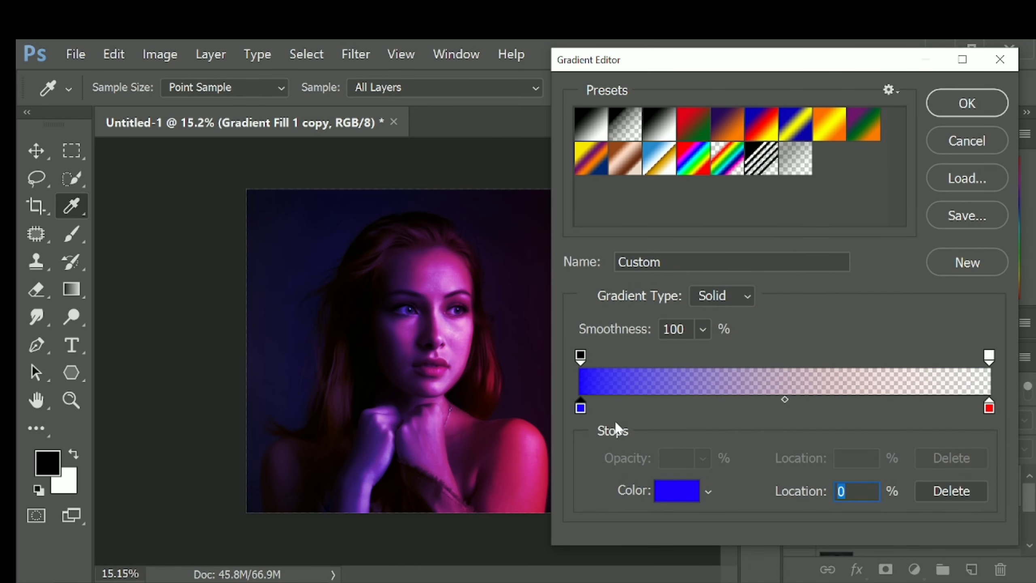
drag(577, 414, 639, 411)
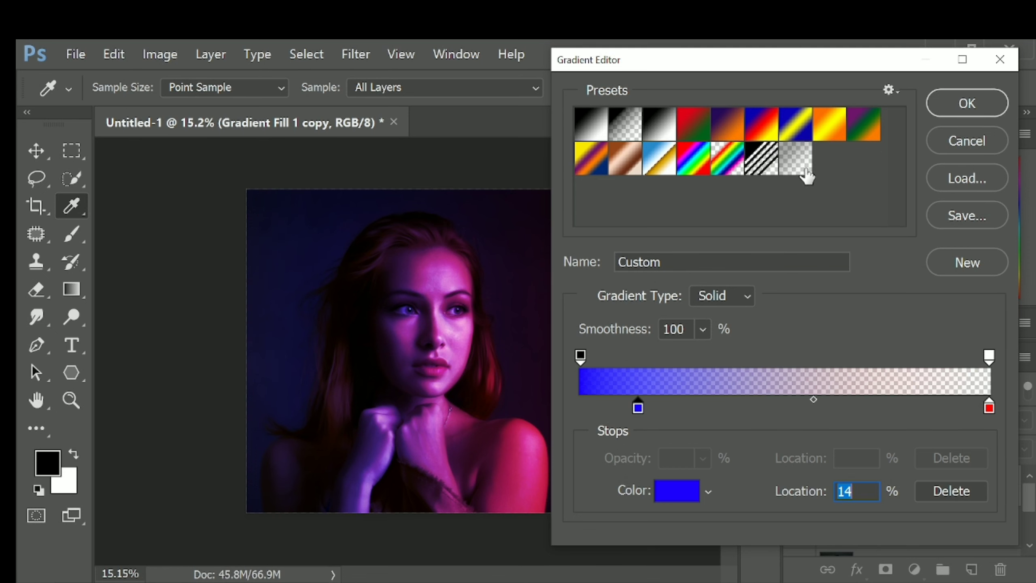
click(938, 102)
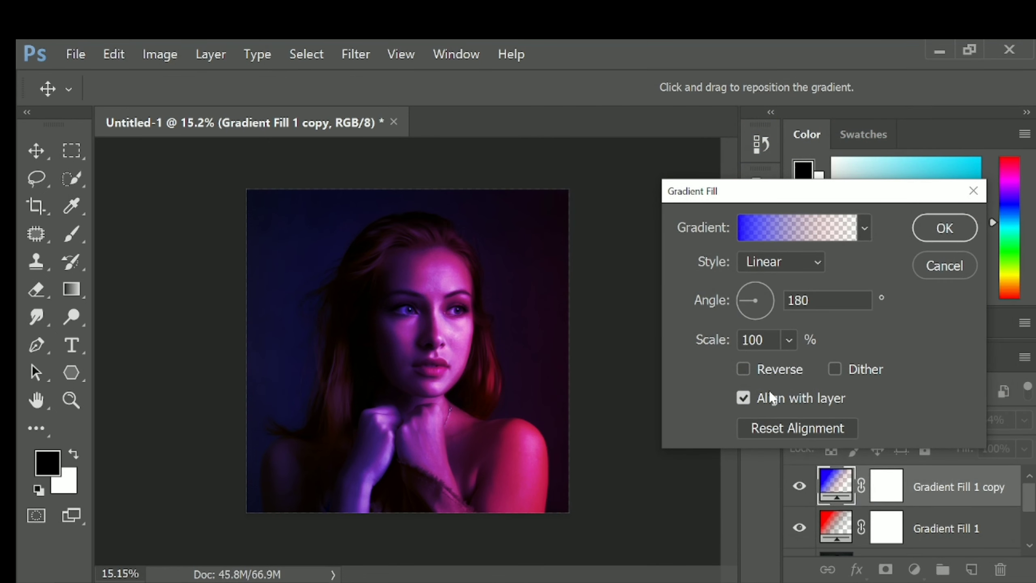
Set the blue gradient fill's scale to 122% and apply the fill settings.
click(789, 339)
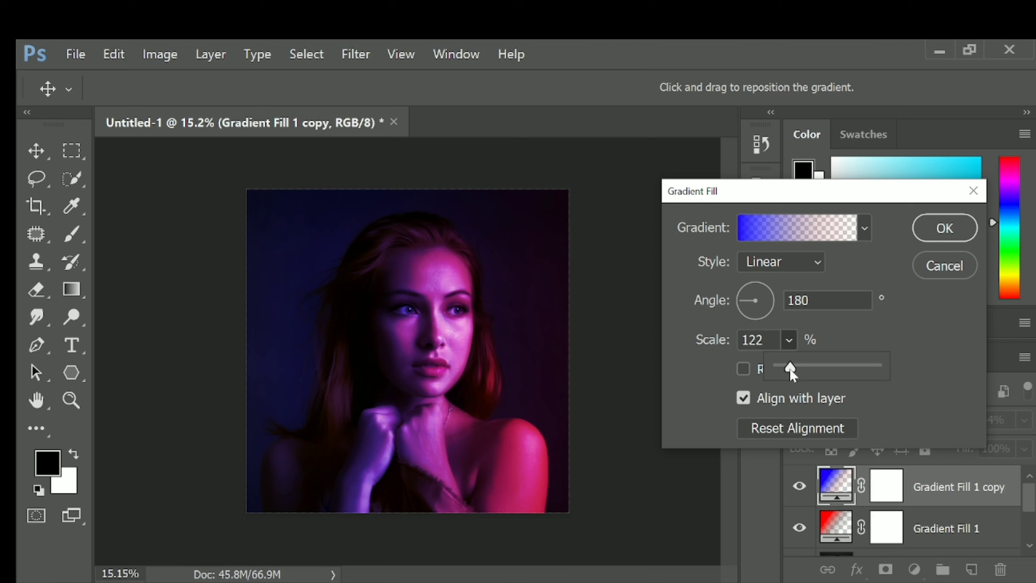
mouse_move(791, 373)
mouse_down()
mouse_move(812, 377)
mouse_move(781, 368)
mouse_up()
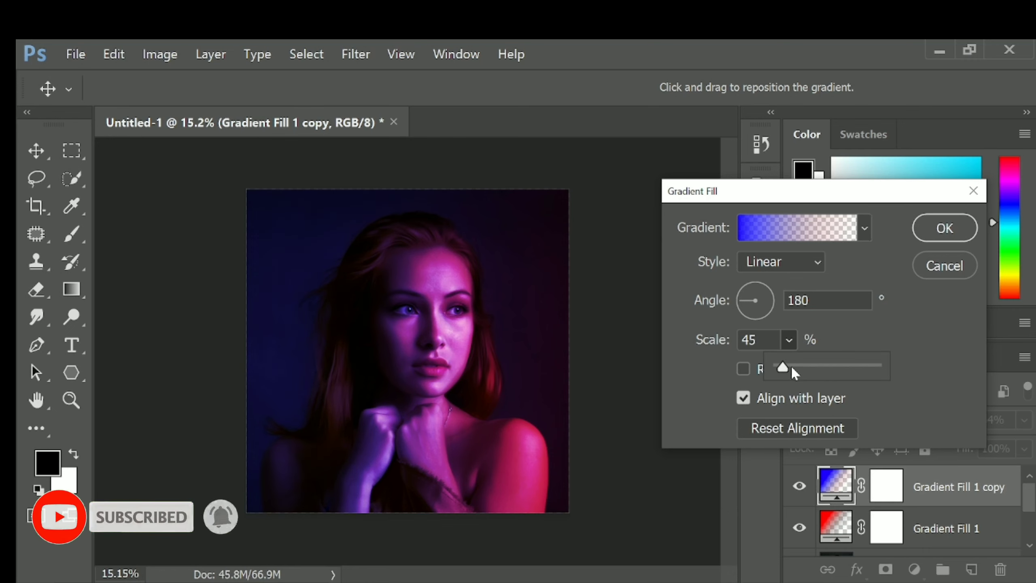
drag(792, 368, 790, 369)
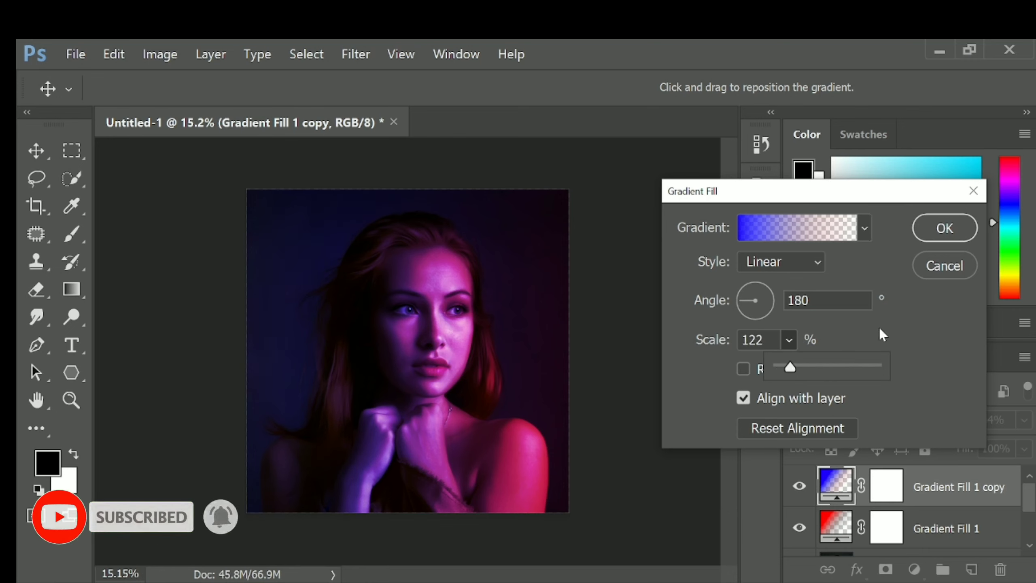
click(955, 234)
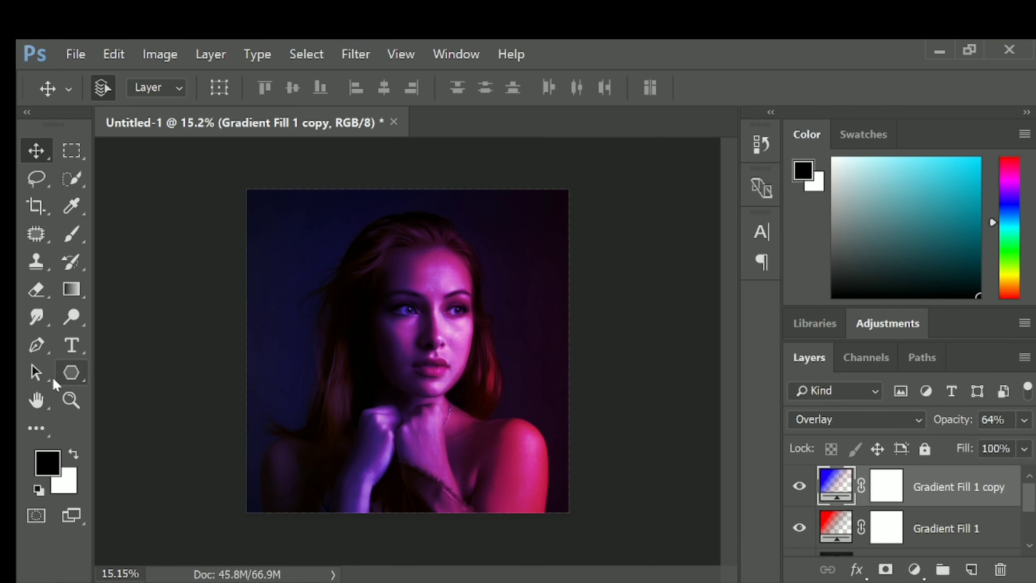
Set up the Polygon tool with 3 sides, no fill and a white stroke.
click(71, 373)
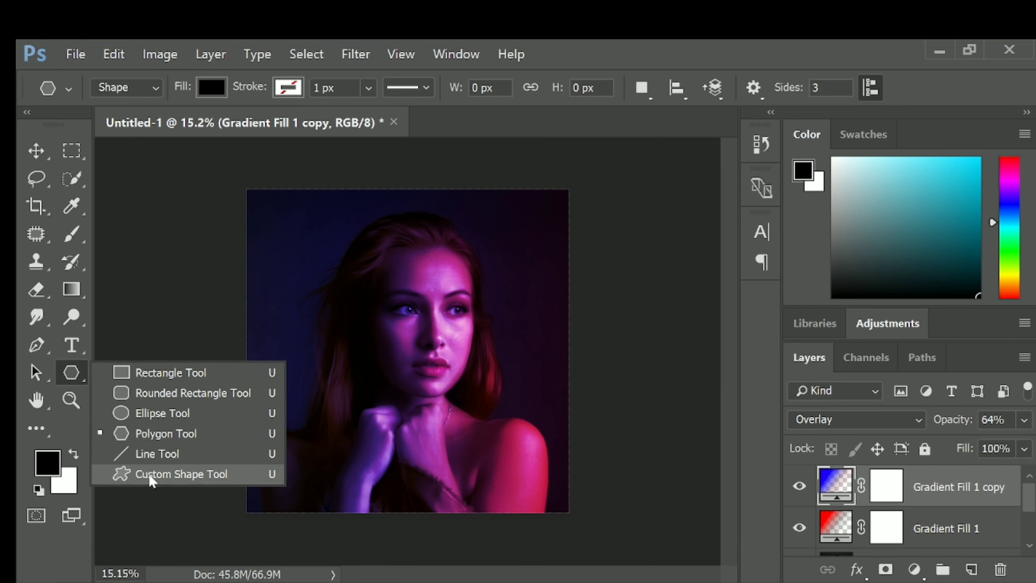
click(139, 433)
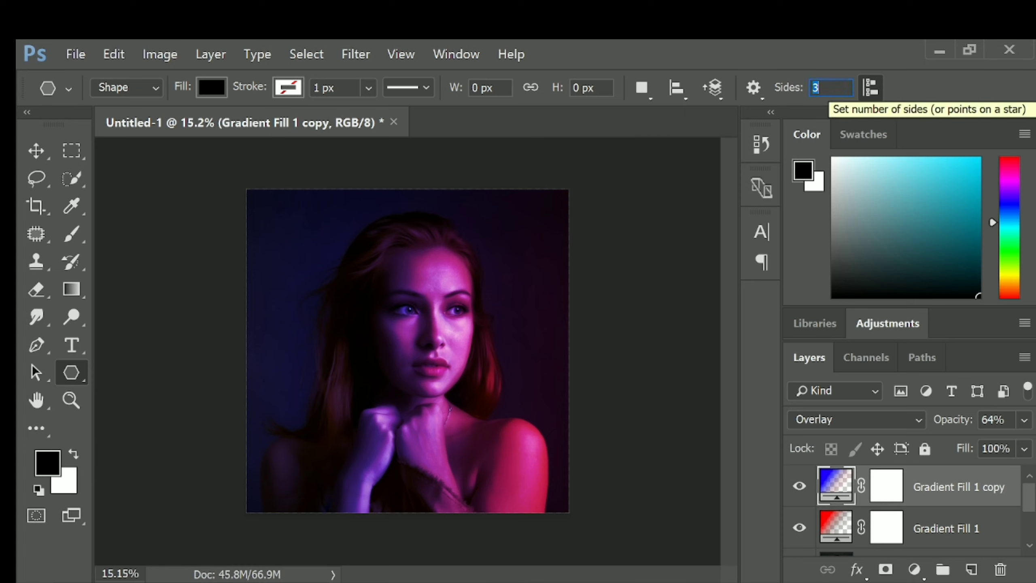
text(3)
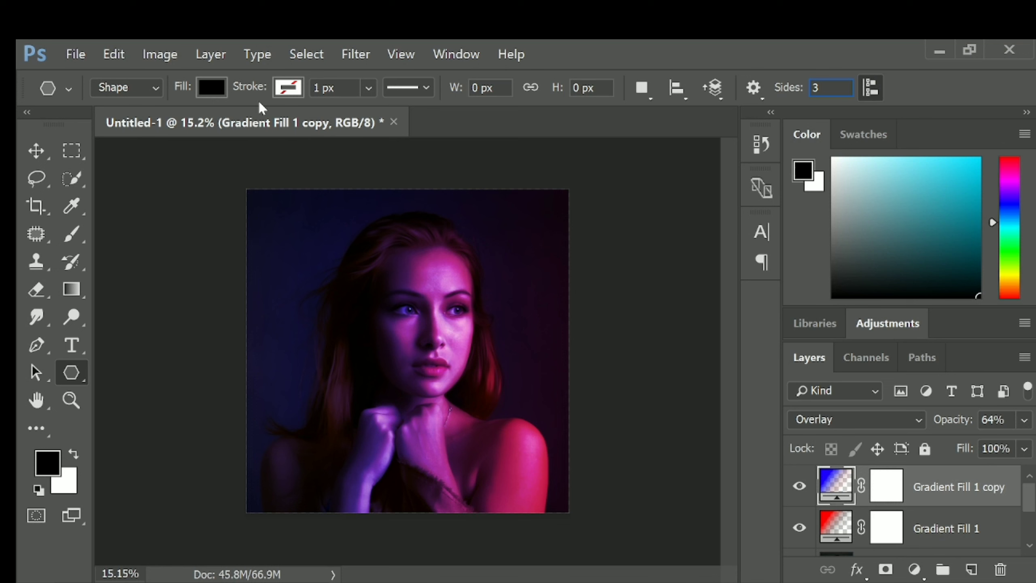
click(222, 90)
click(133, 133)
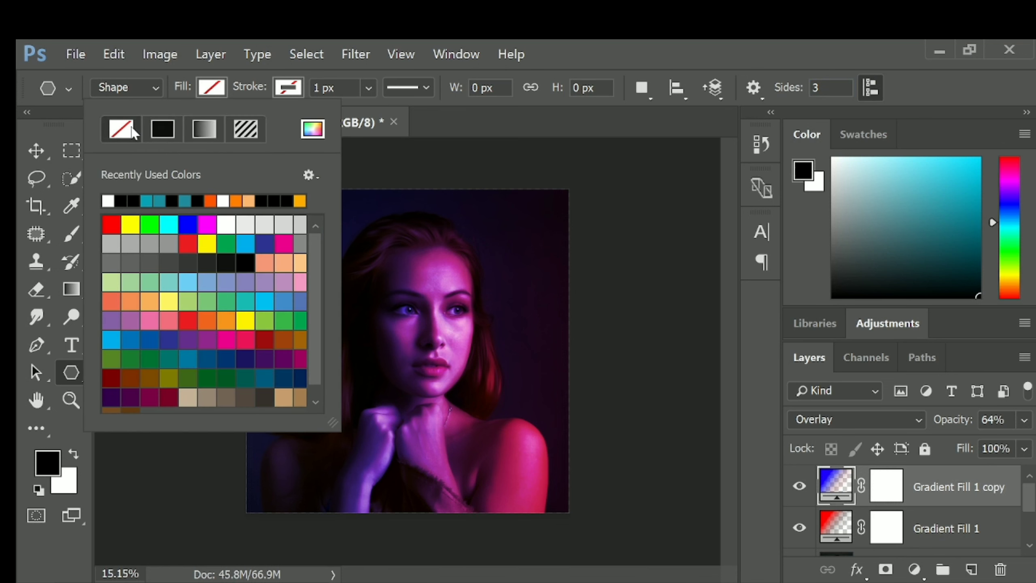
click(291, 88)
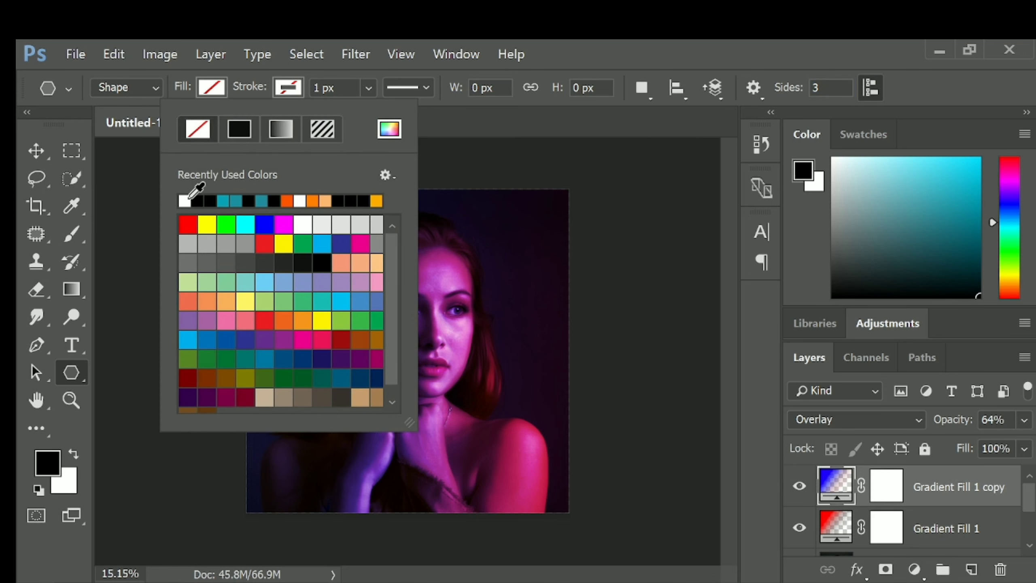
click(198, 130)
click(37, 150)
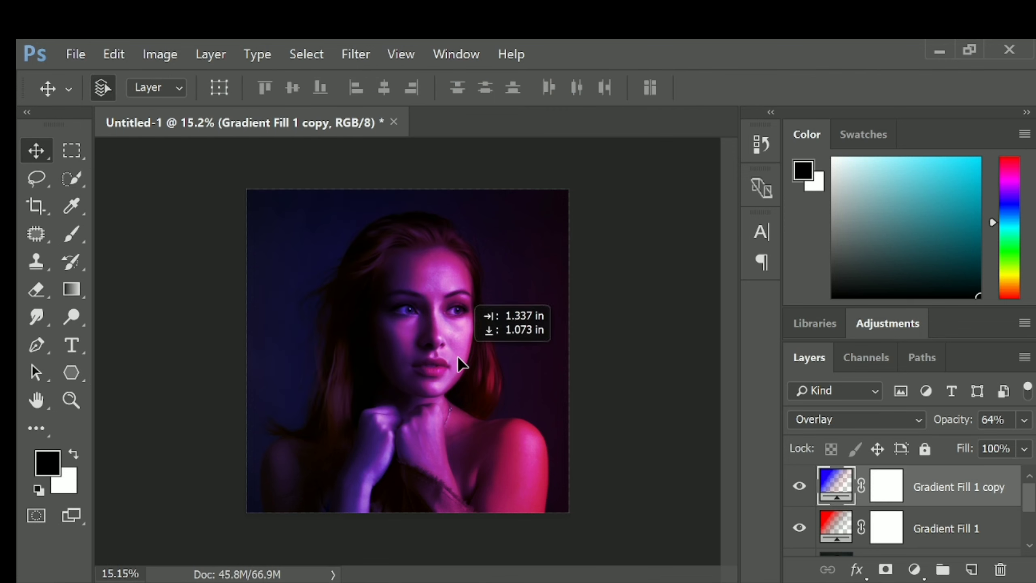
Draw an inverted triangle about 2108 by 1826 px over the woman's face and thicken its stroke.
click(71, 374)
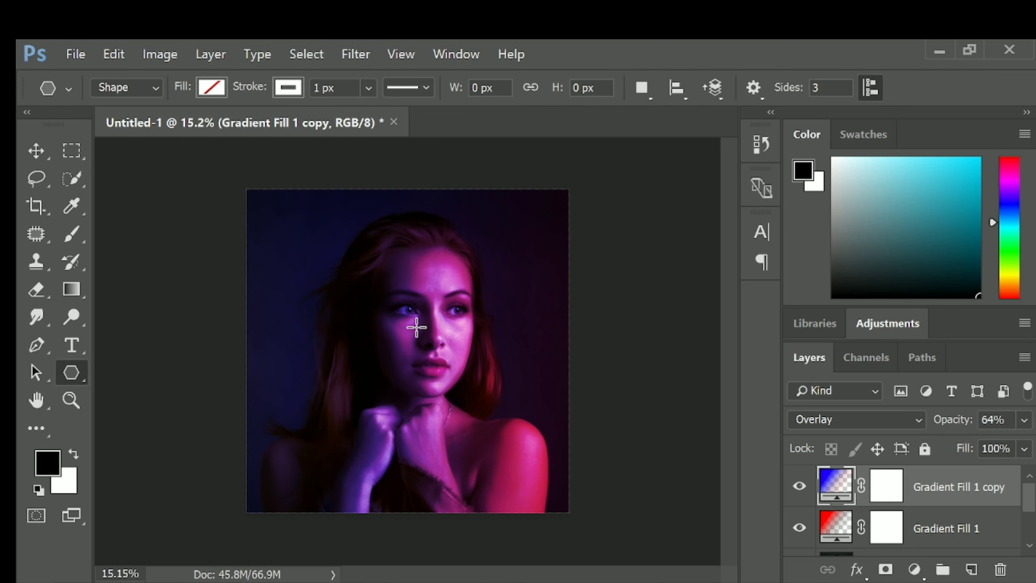
drag(399, 300, 447, 398)
key(shift)
key(shift)
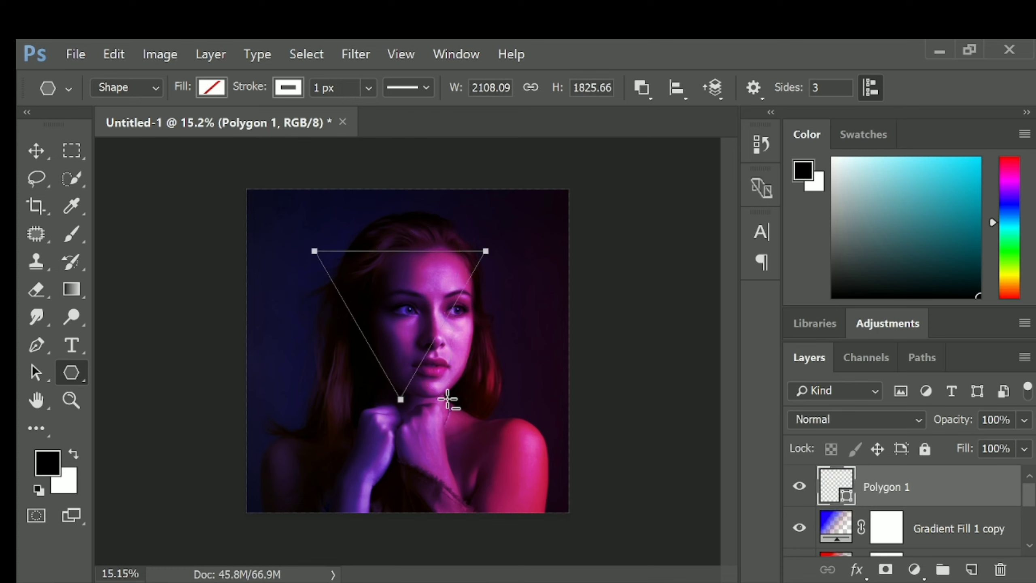
click(368, 87)
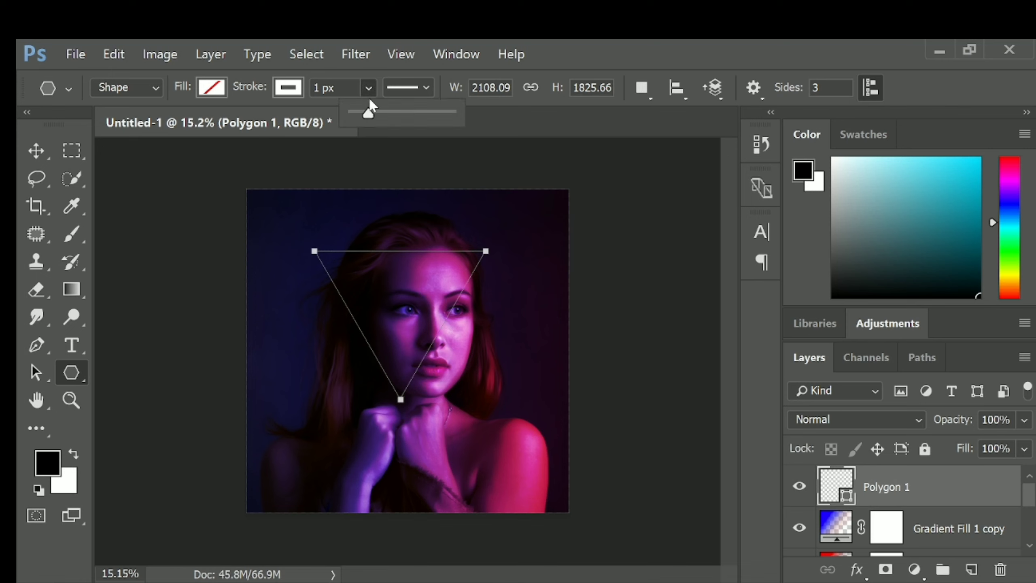
drag(370, 111, 391, 114)
Enlarge the triangle proportionally with Free Transform so it is centred horizontally and spans most of the portrait's width.
click(35, 159)
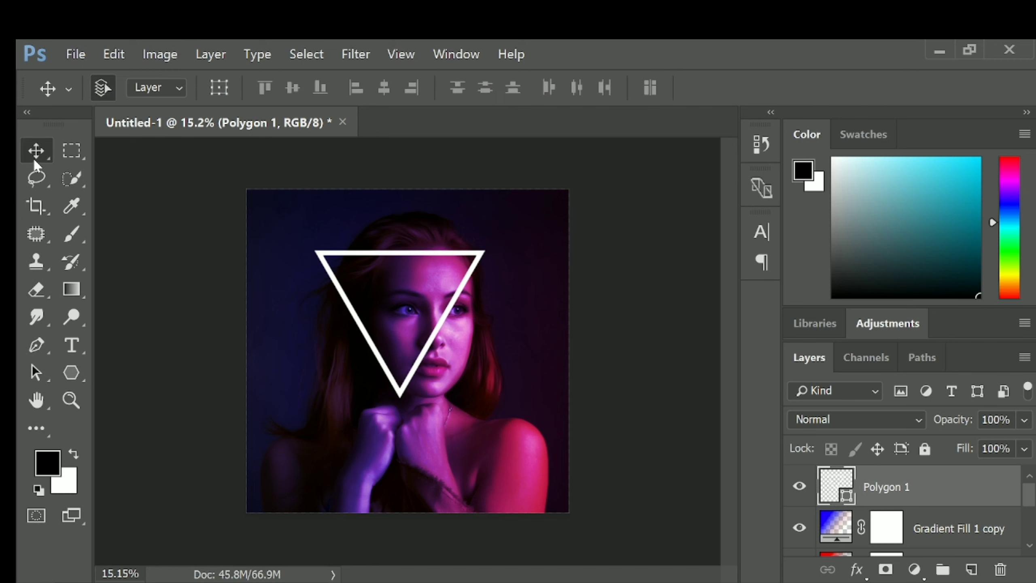
click(170, 219)
click(464, 255)
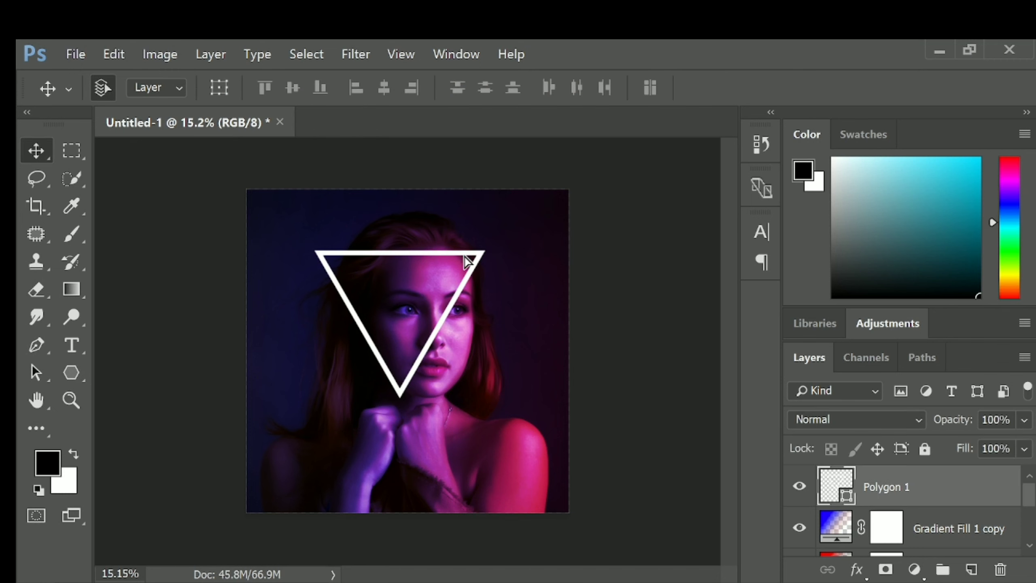
drag(465, 257, 544, 236)
key(ctrl+t)
key(Return)
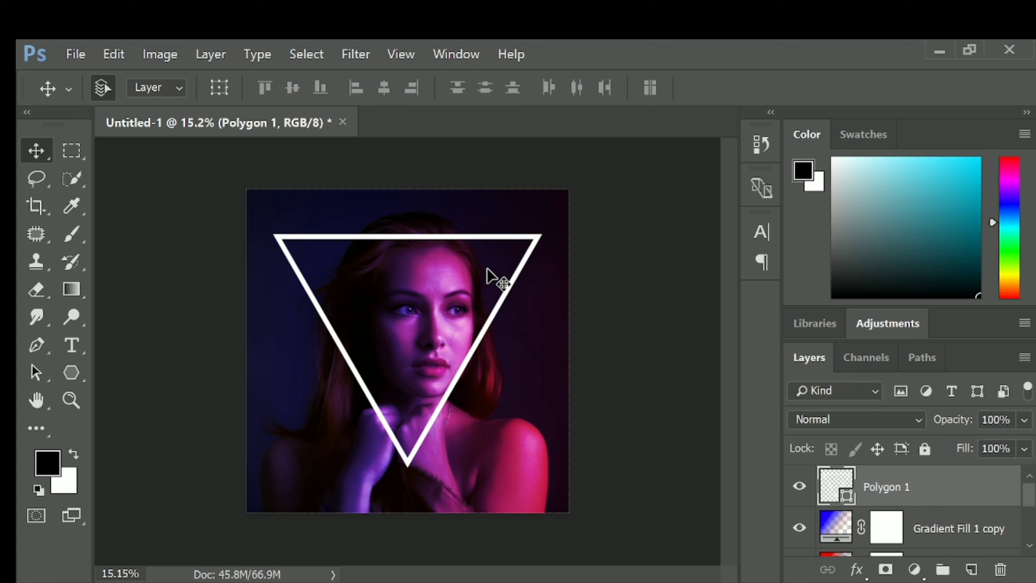
Duplicate the Polygon 1 layer as Polygon 1 copy, keeping both above the gradient fill layers.
key(ctrl+bracketleft)
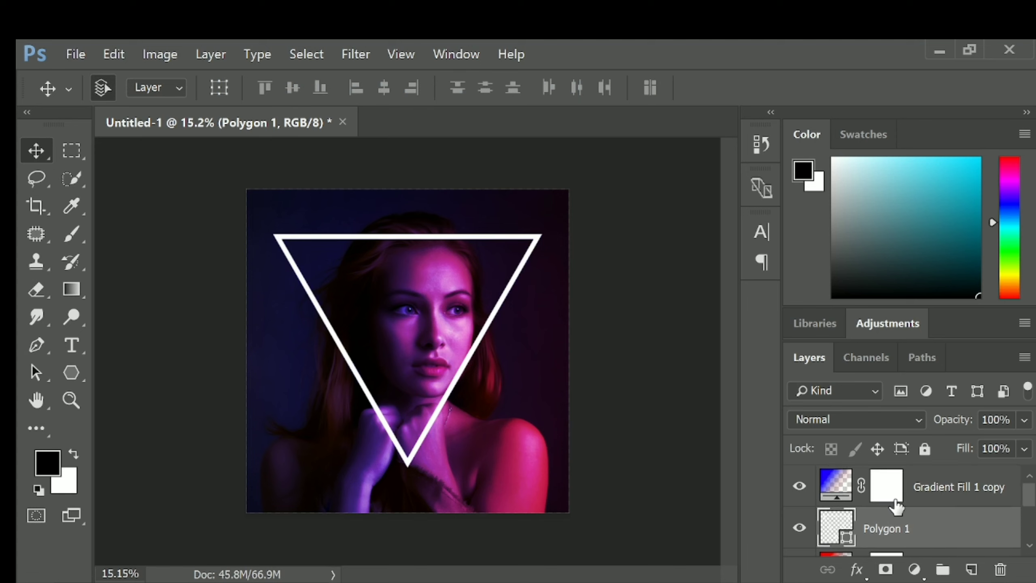
key(ctrl+bracketright)
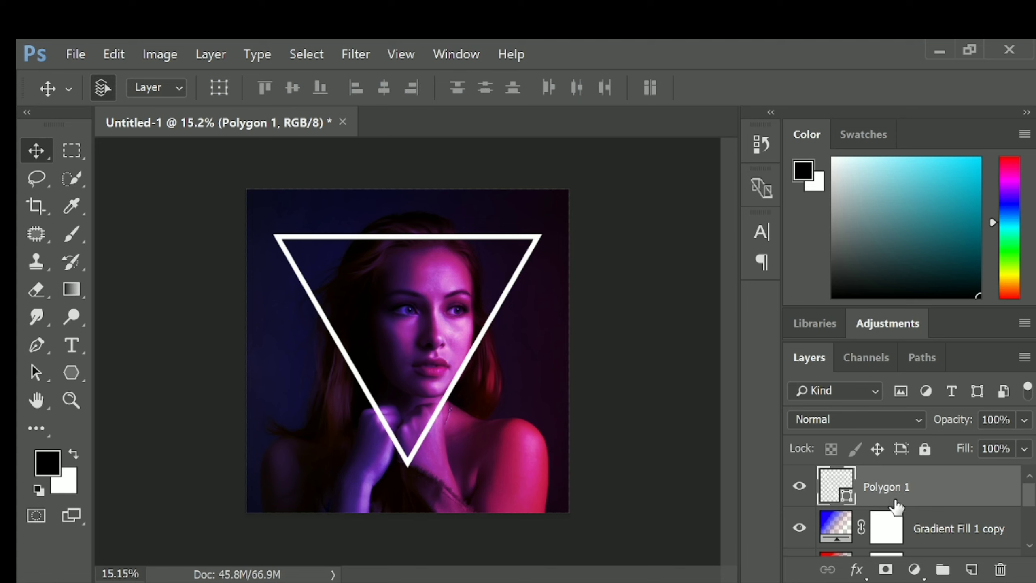
right_click(894, 484)
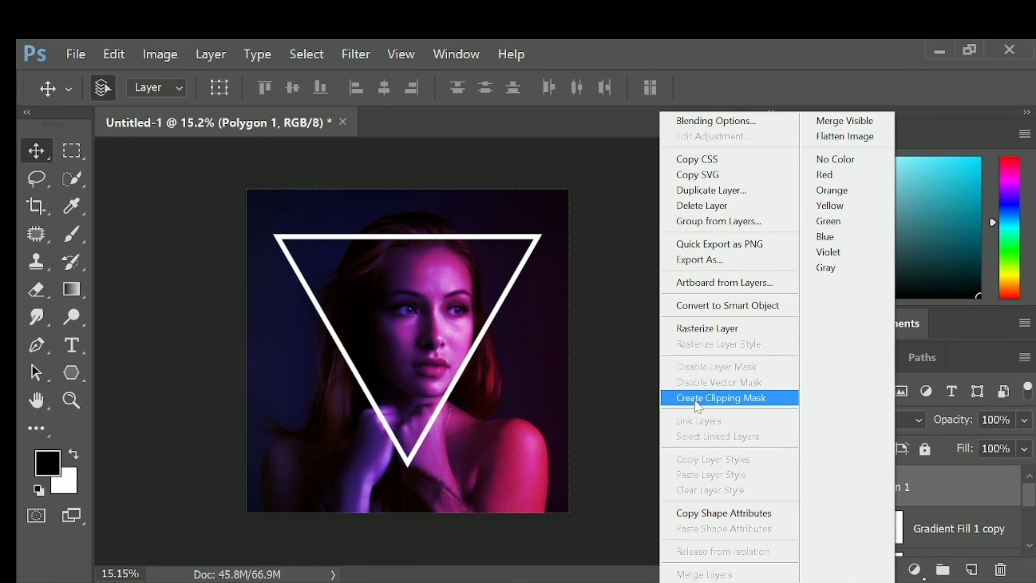
click(712, 191)
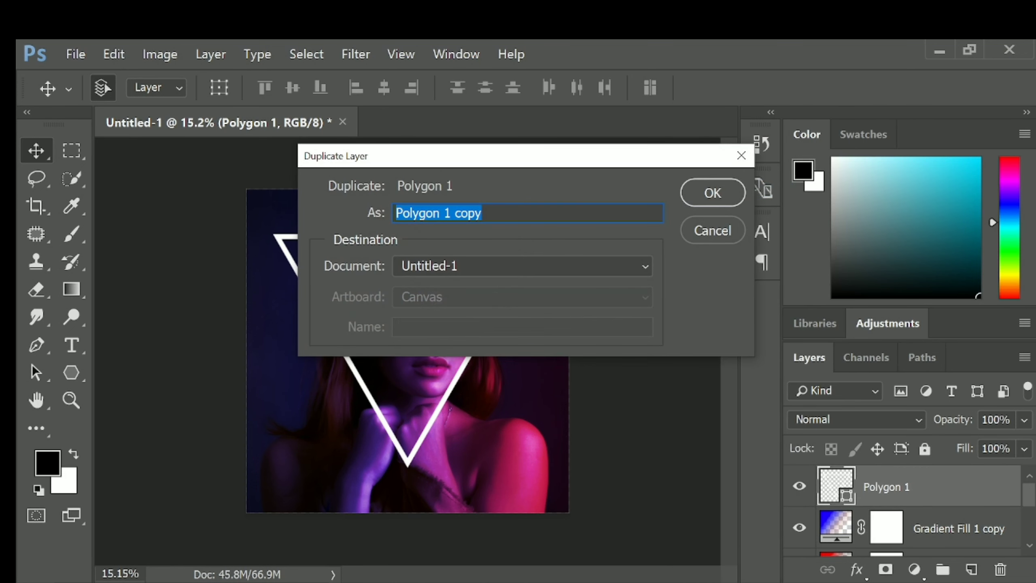
click(706, 187)
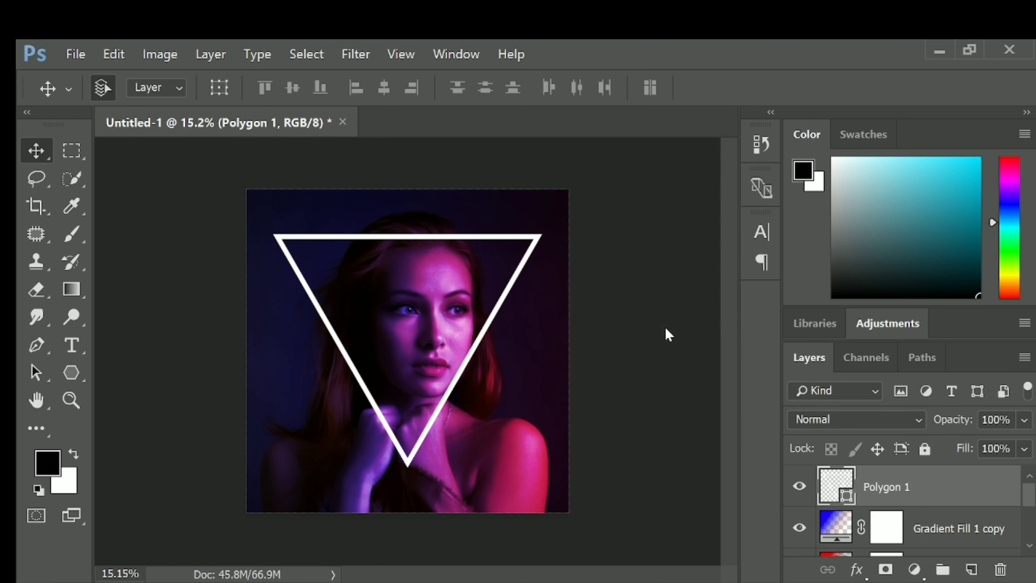
Enable the gradient-filled Stroke layer effect on the original Polygon 1 layer.
click(948, 525)
right_click(946, 513)
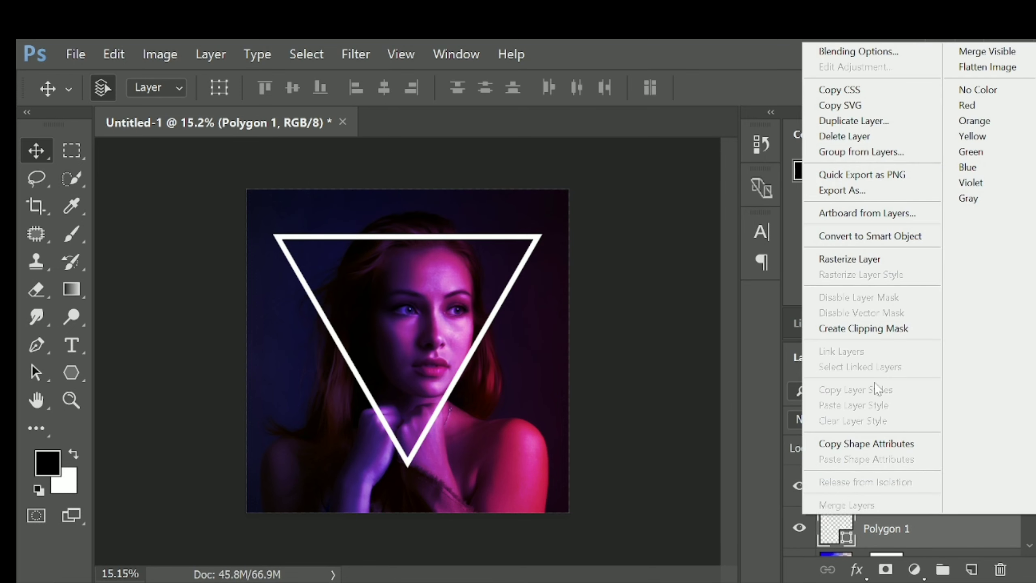
click(830, 534)
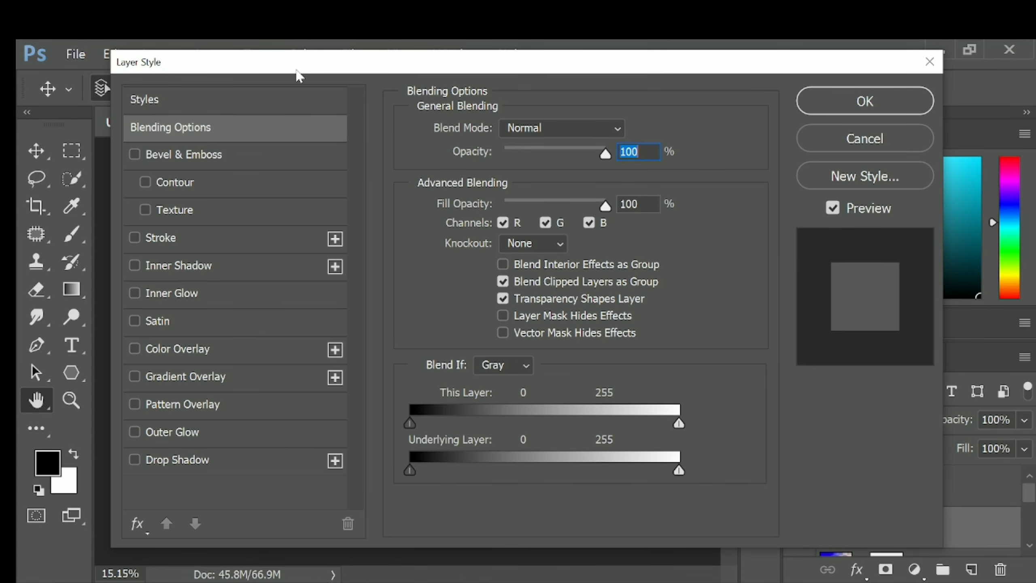
drag(299, 75, 700, 122)
click(562, 284)
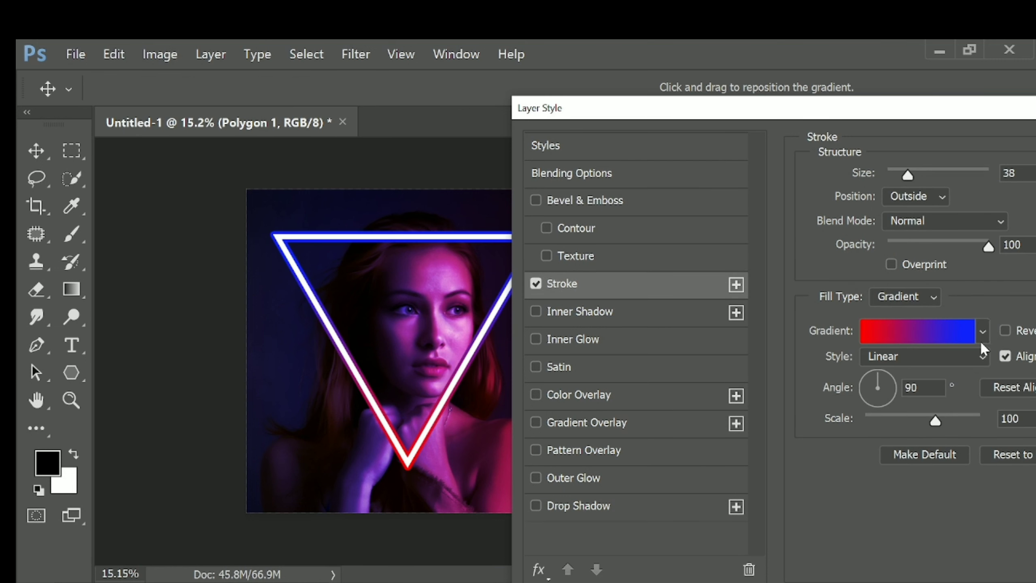
click(983, 331)
click(982, 331)
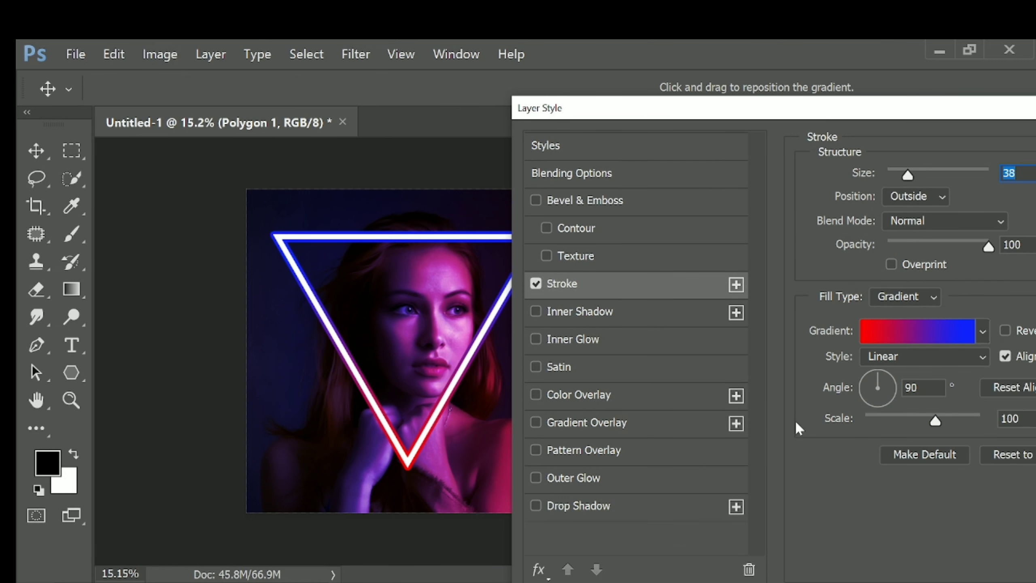
Rearrange the stroke gradient so blue sits at 0% and red at 100%, with the midpoint at 46%.
click(905, 332)
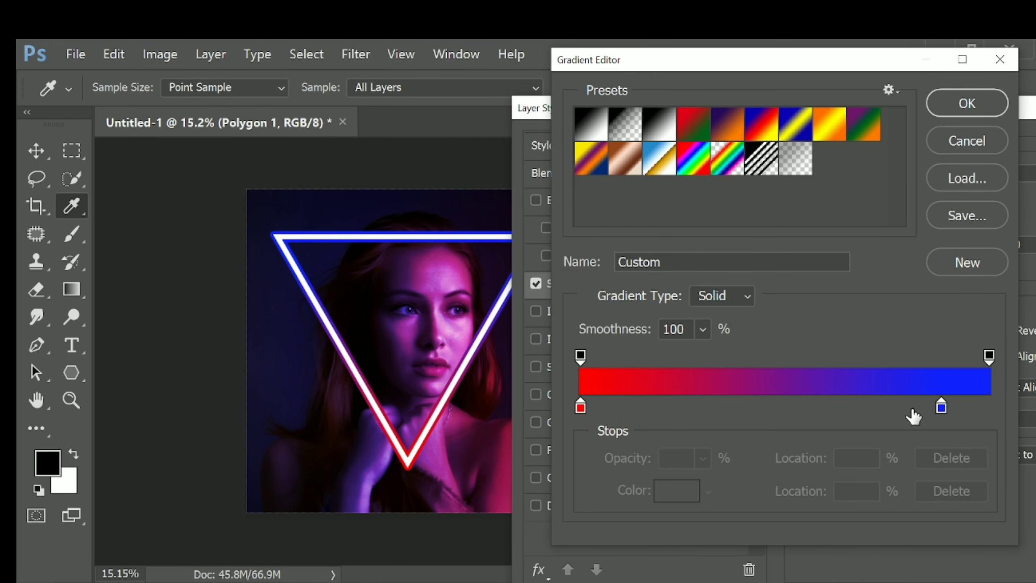
drag(941, 407, 995, 412)
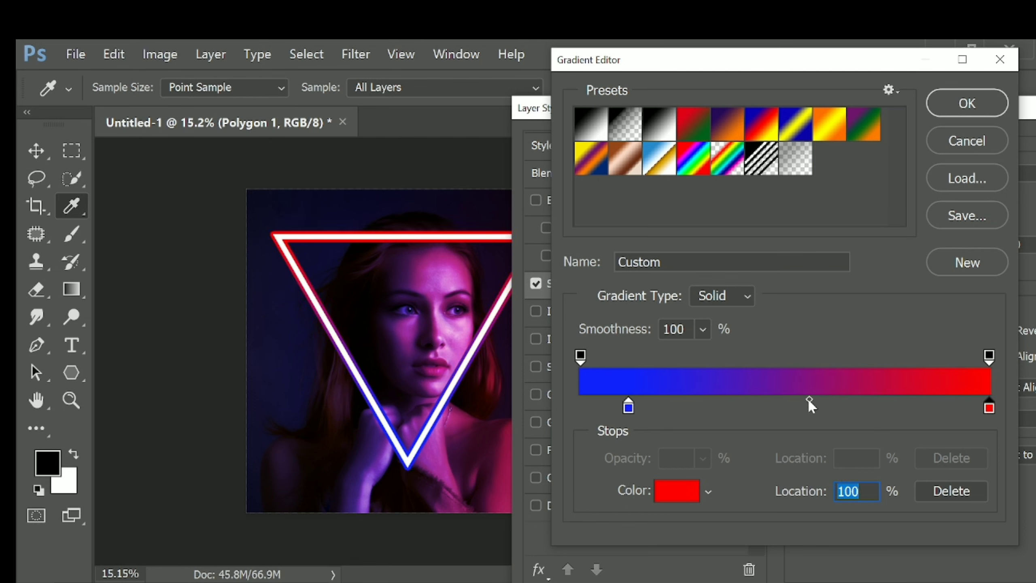
drag(808, 399, 753, 405)
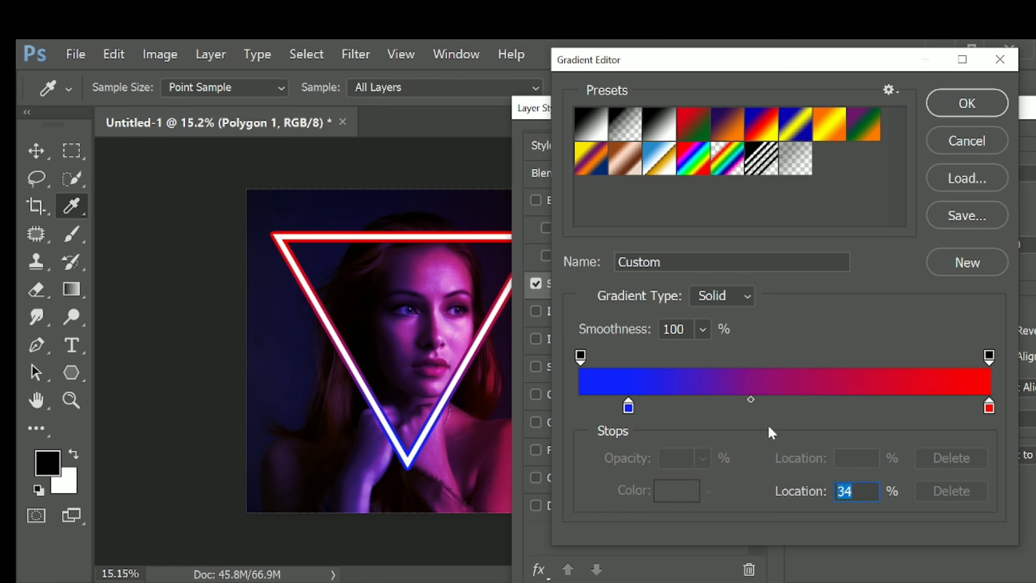
drag(627, 407, 550, 398)
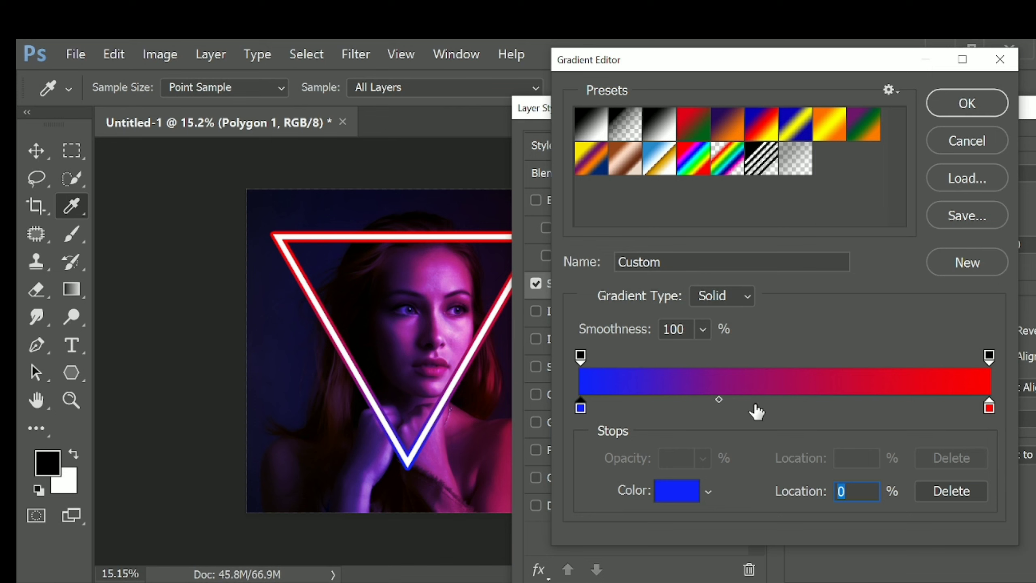
drag(720, 399, 769, 400)
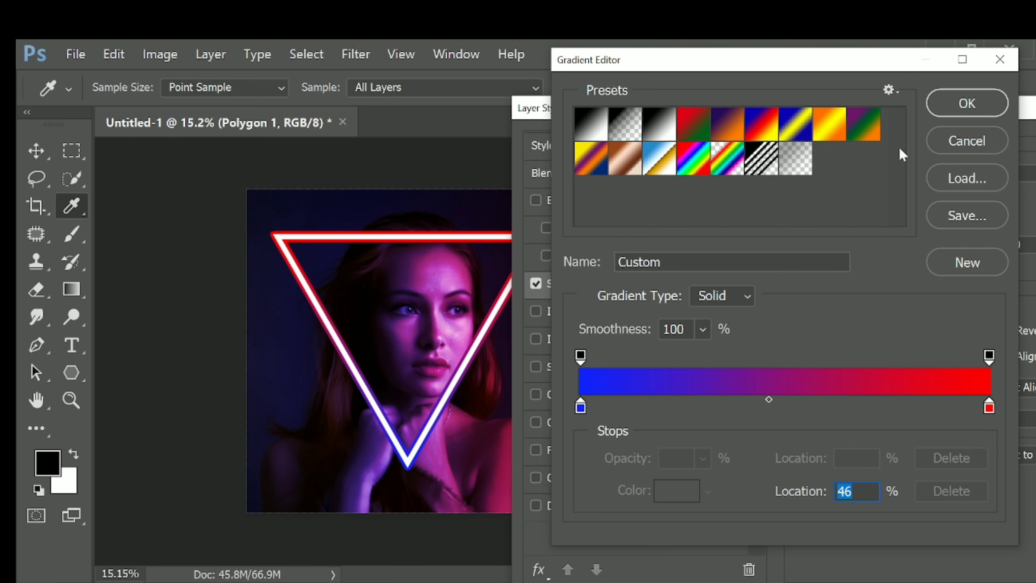
click(953, 106)
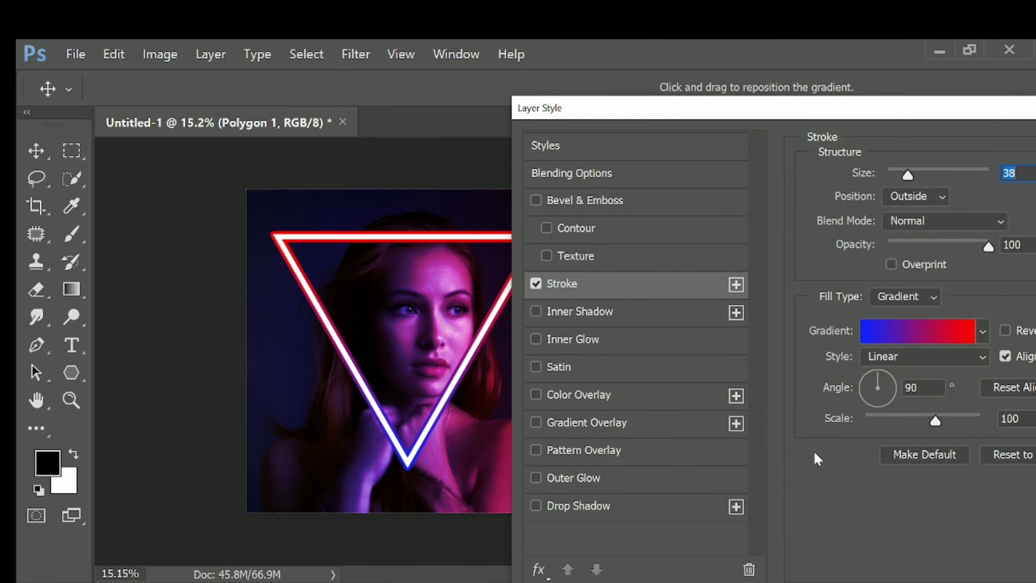
Set the stroke gradient's angle to -1° and apply the layer style.
click(903, 361)
click(904, 374)
drag(873, 398, 814, 396)
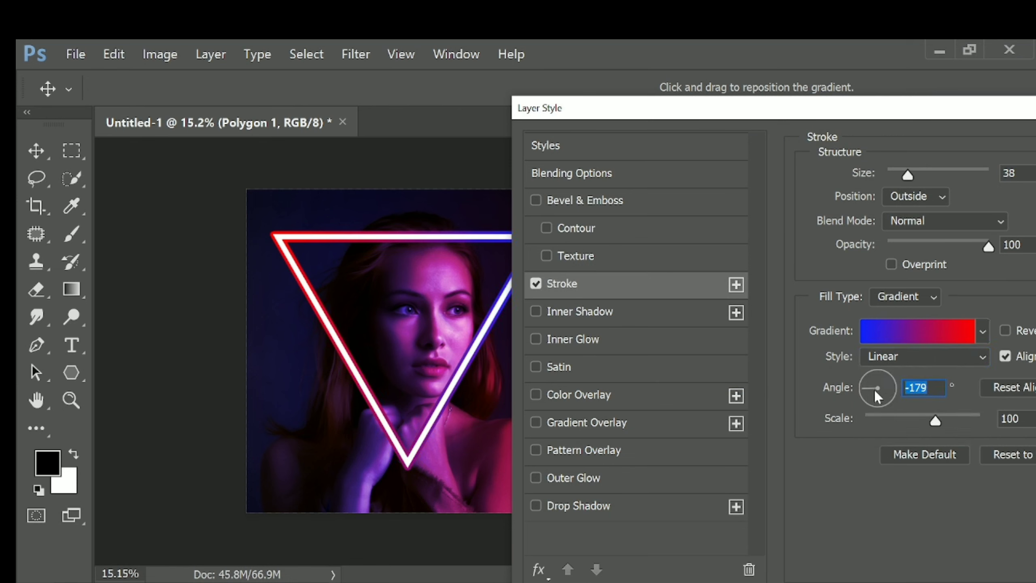
drag(876, 395, 896, 389)
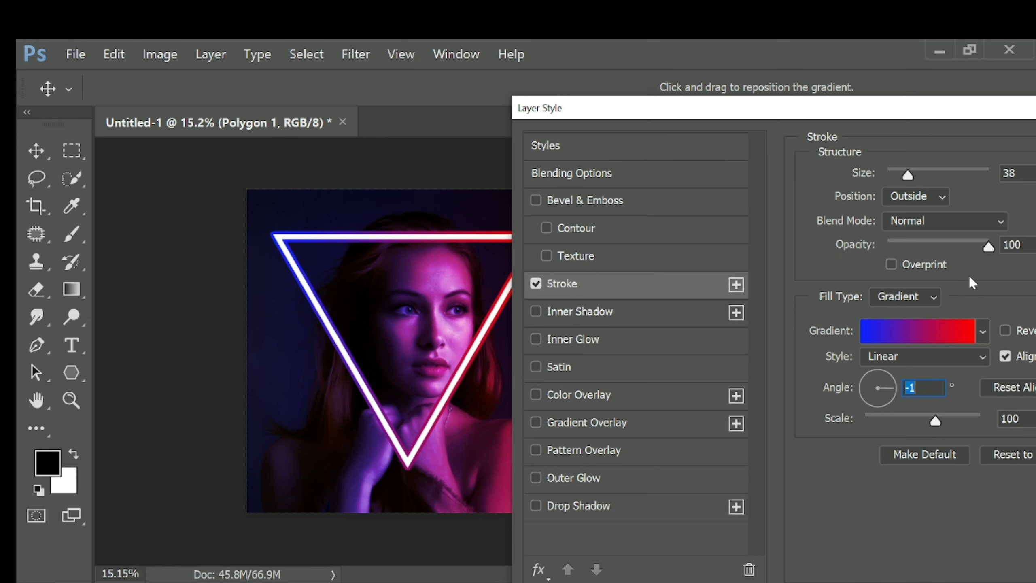
drag(996, 118, 905, 148)
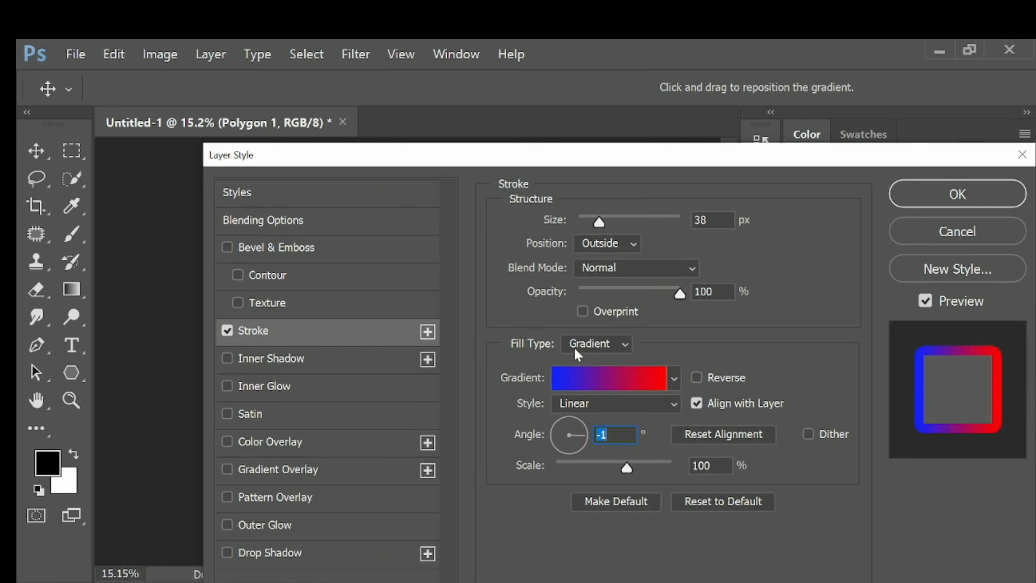
click(959, 195)
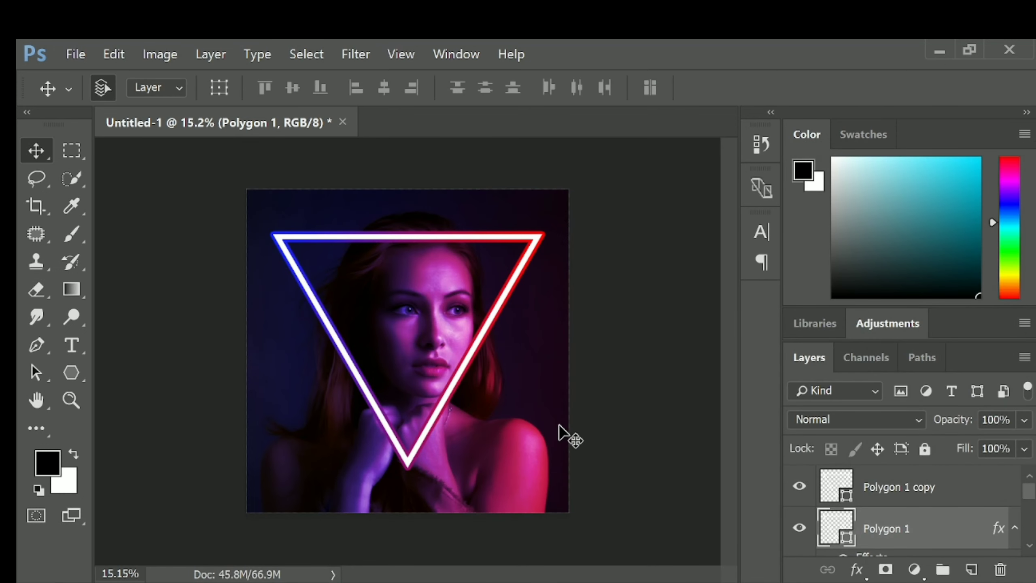
Rasterize the Polygon 1 layer and apply a Gaussian Blur with a radius of 7.0 pixels.
right_click(949, 530)
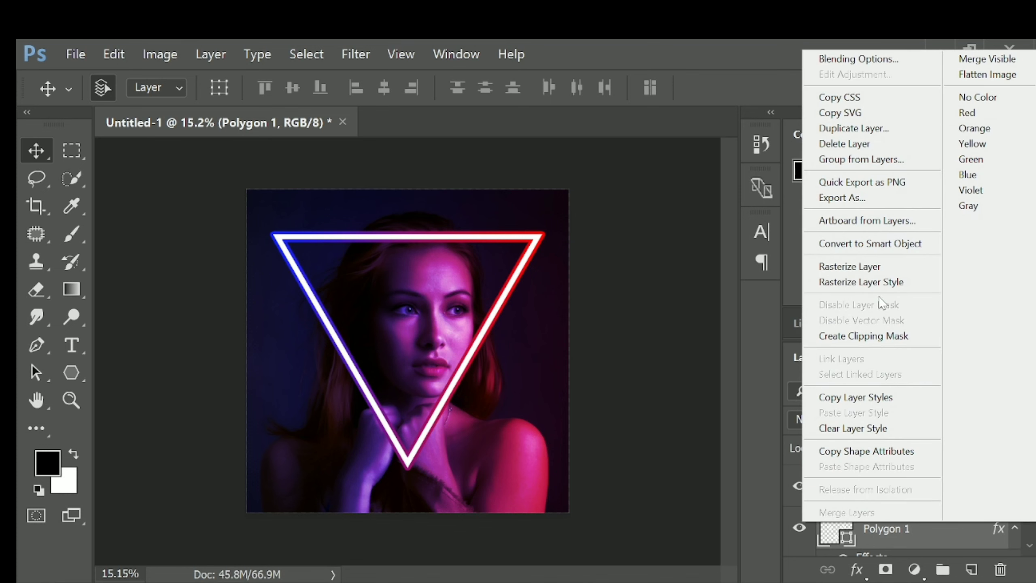
click(877, 265)
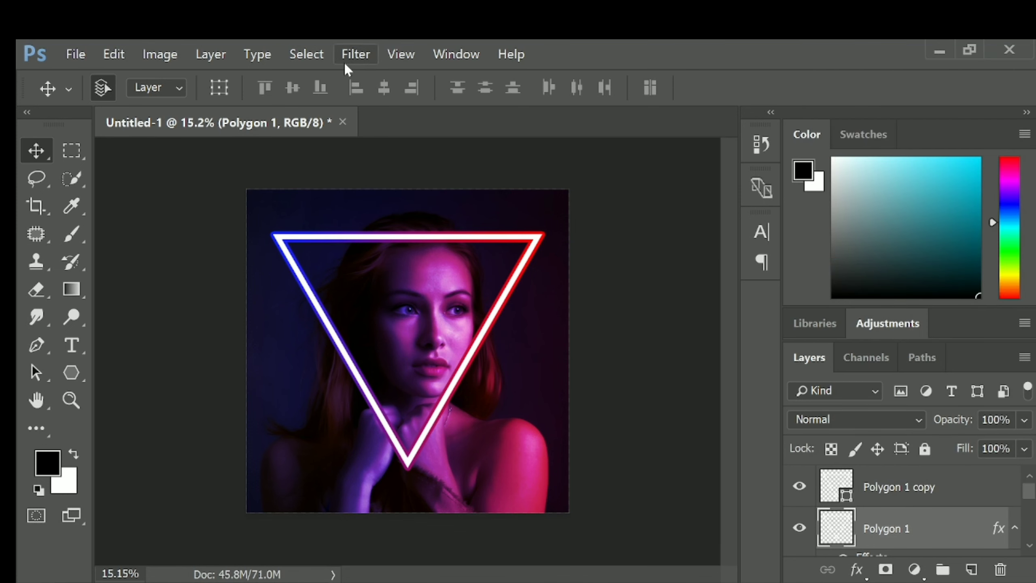
click(354, 55)
mouse_move(418, 239)
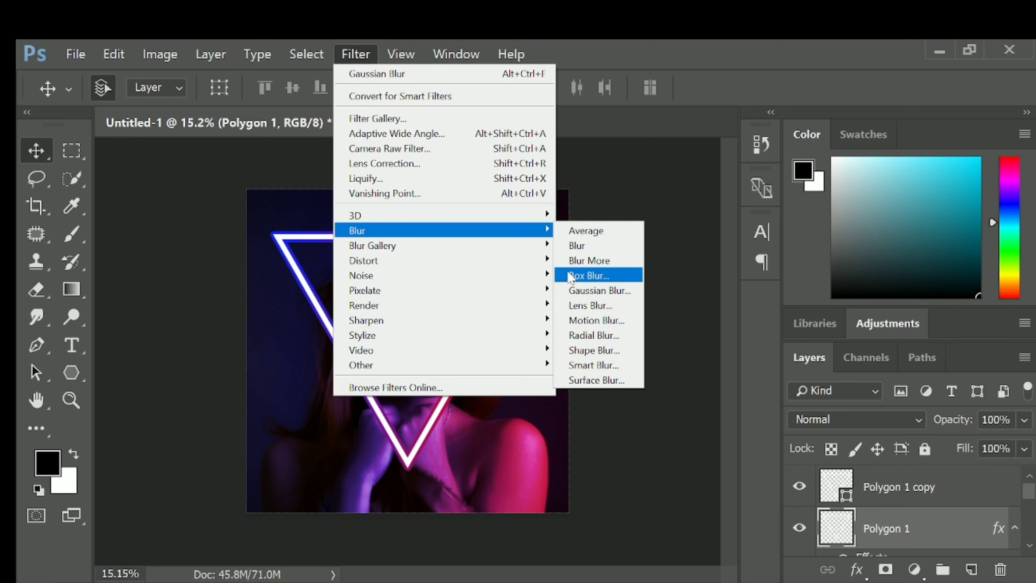
click(600, 290)
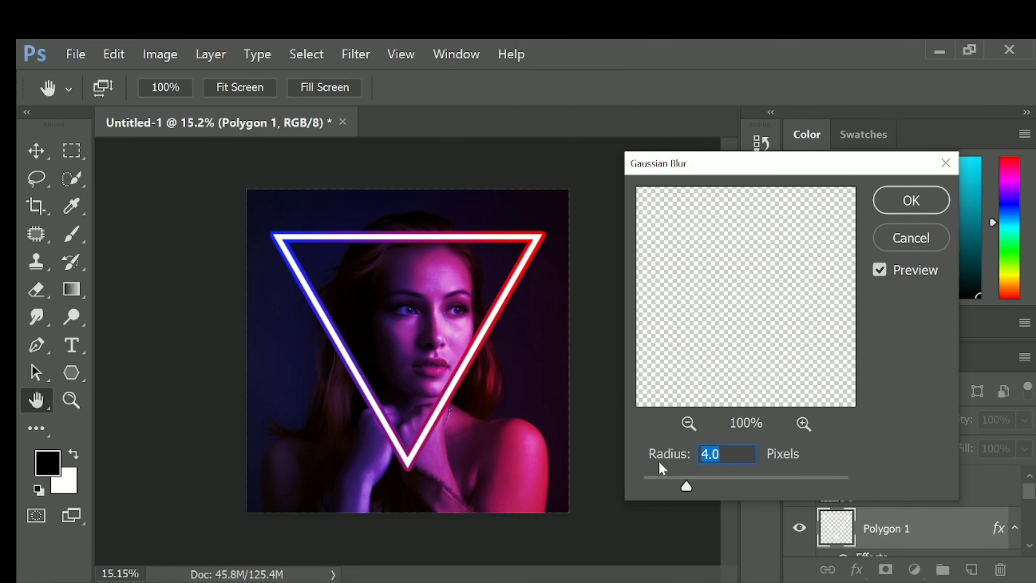
drag(690, 490, 697, 493)
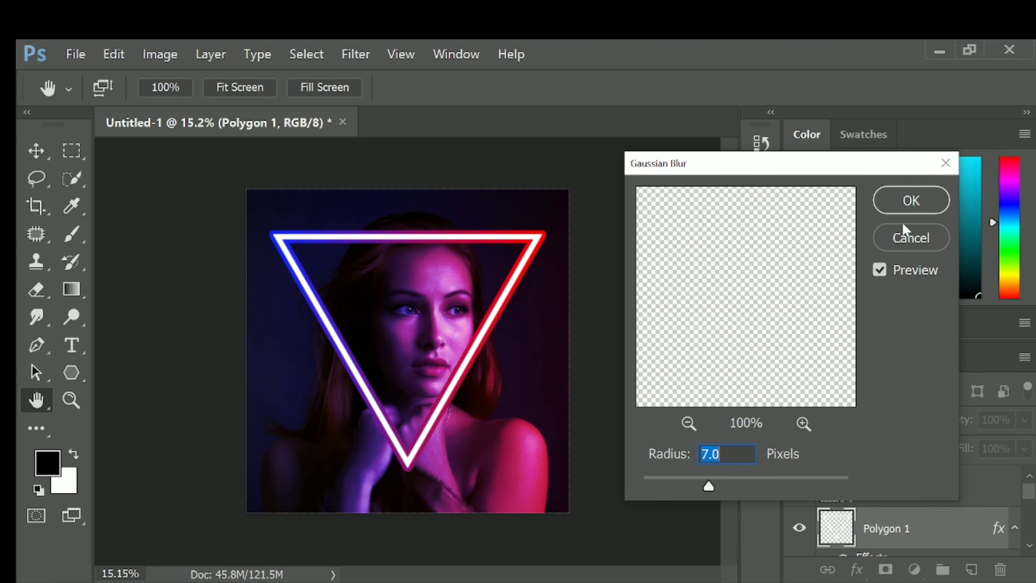
click(912, 200)
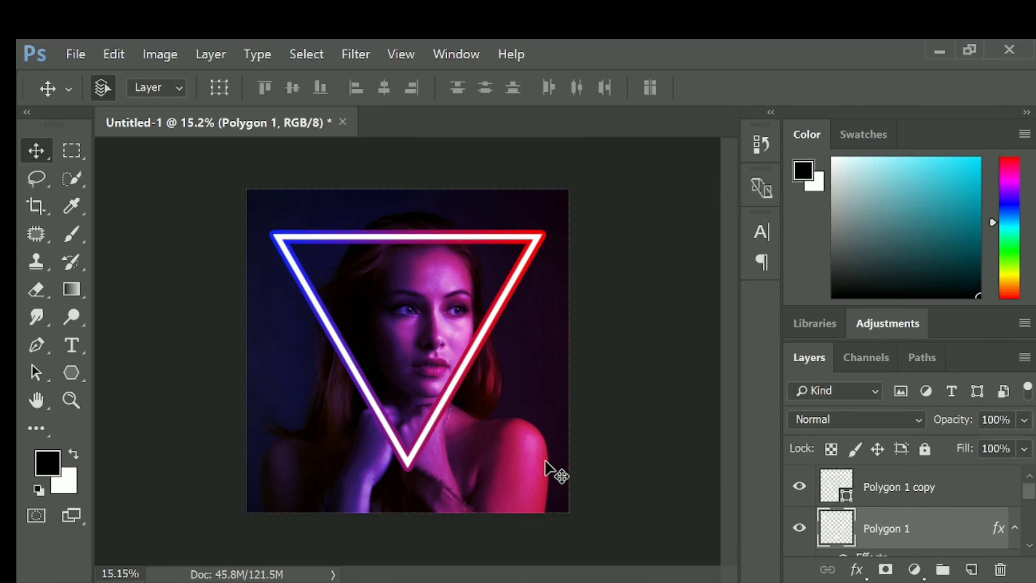
Select the Polygon 1 copy and Polygon 1 layers together and convert them into a single smart object.
scroll(585, 455, down, 4)
click(585, 455)
scroll(442, 344, up, 3)
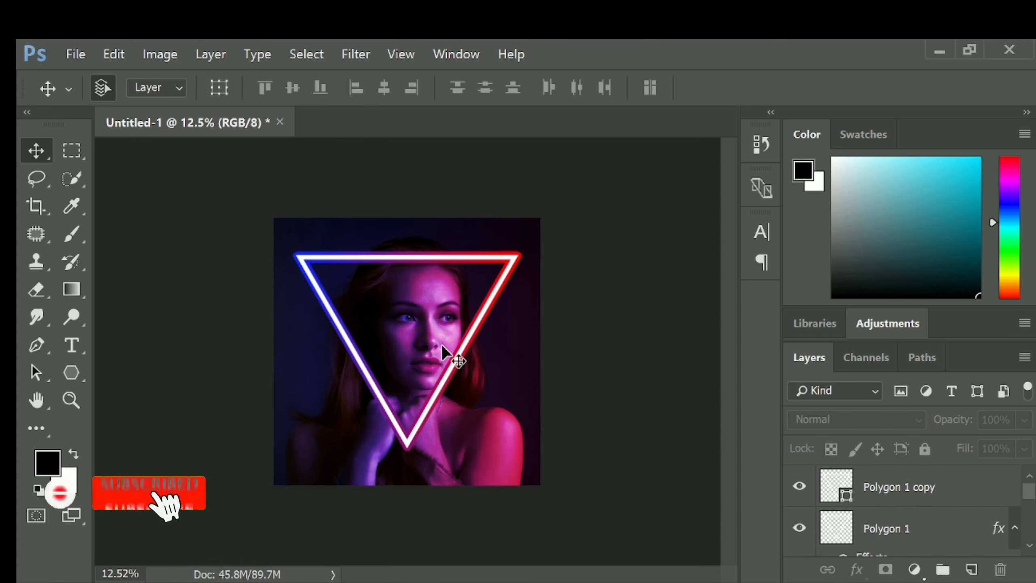
click(467, 343)
right_click(911, 488)
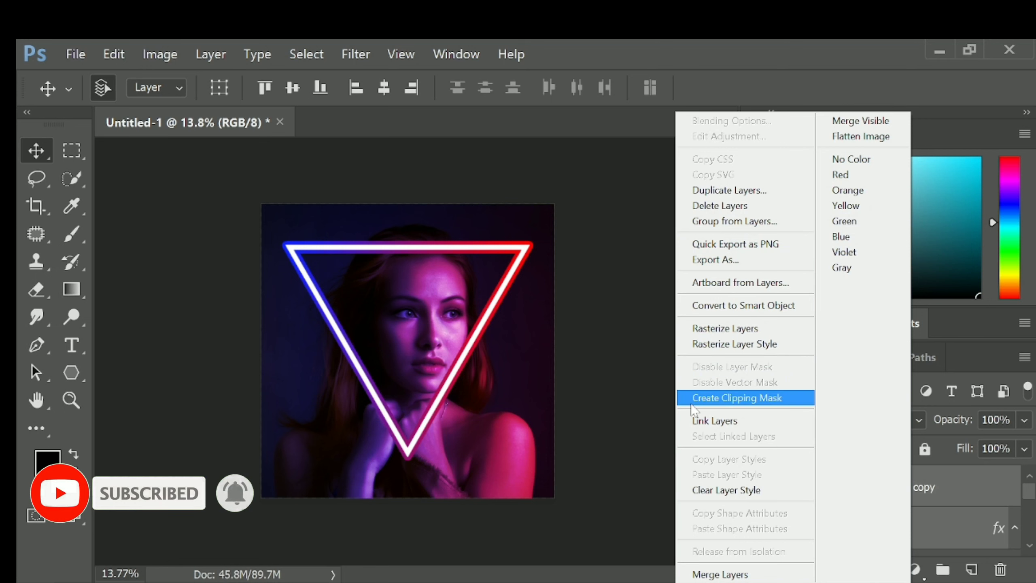
click(718, 305)
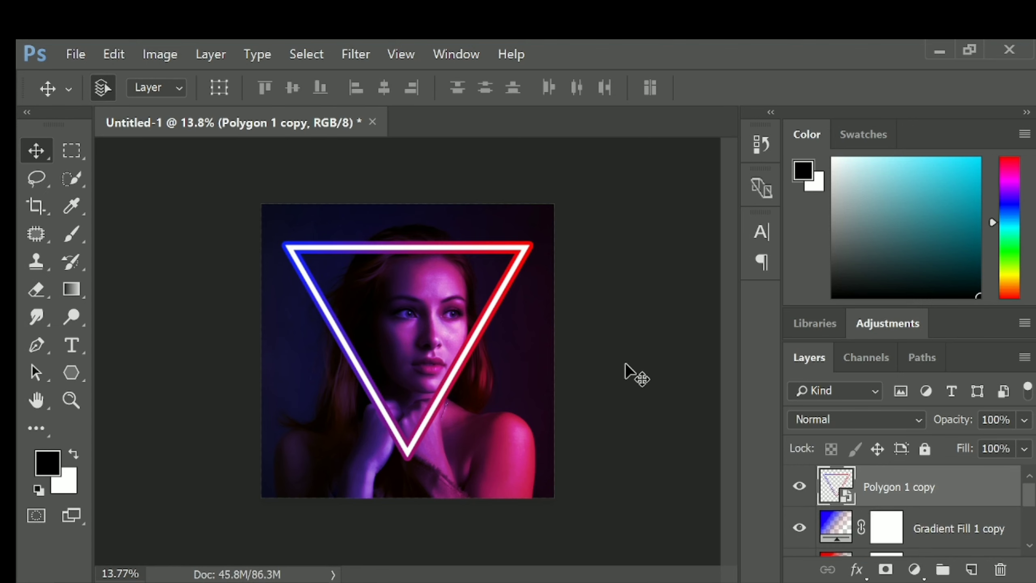
Add a layer mask to the Polygon 1 copy smart object, move the triangle slightly down and put it in free transform.
click(884, 569)
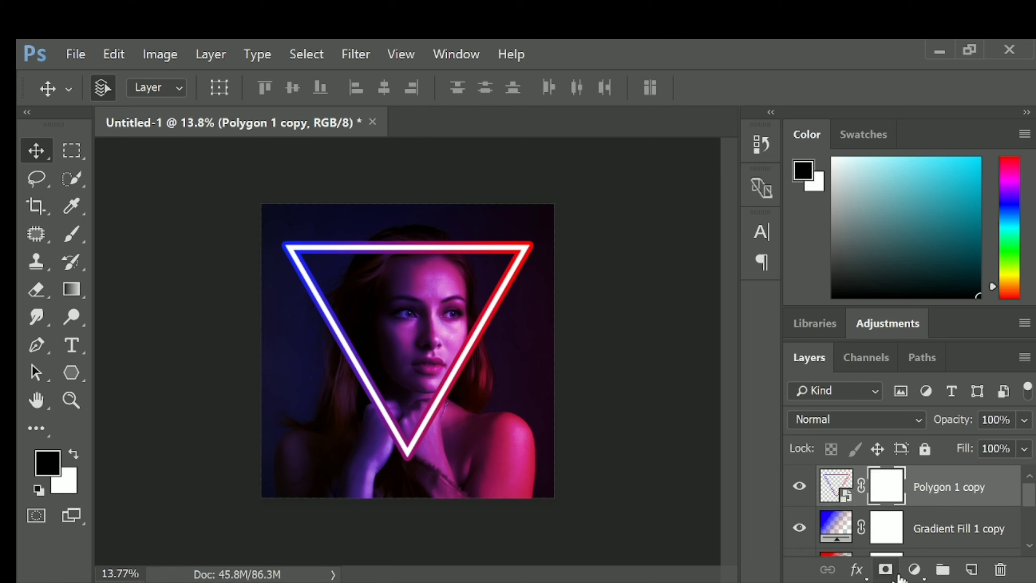
scroll(890, 528, down, 2)
scroll(877, 522, down, 2)
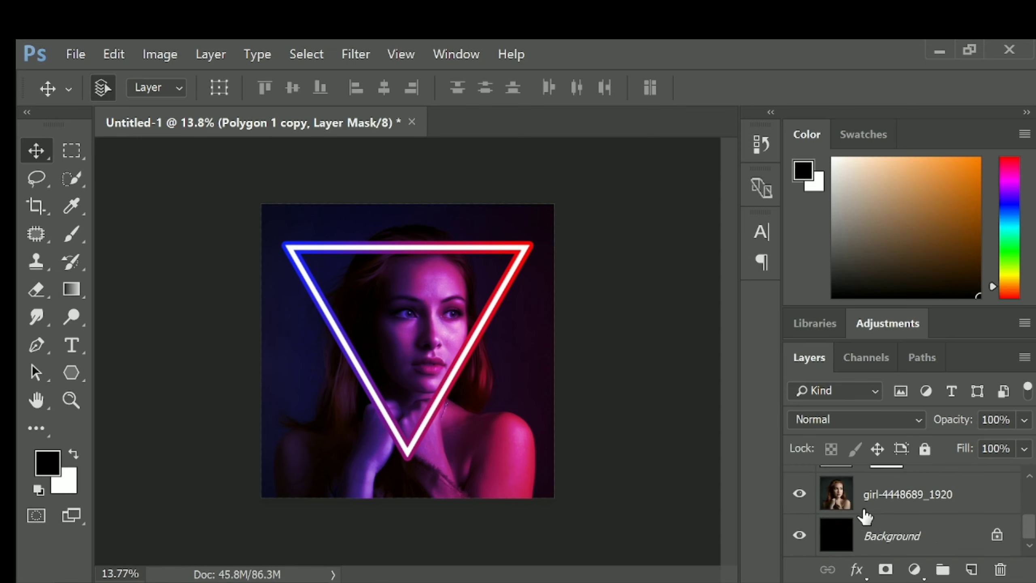
scroll(821, 513, up, 4)
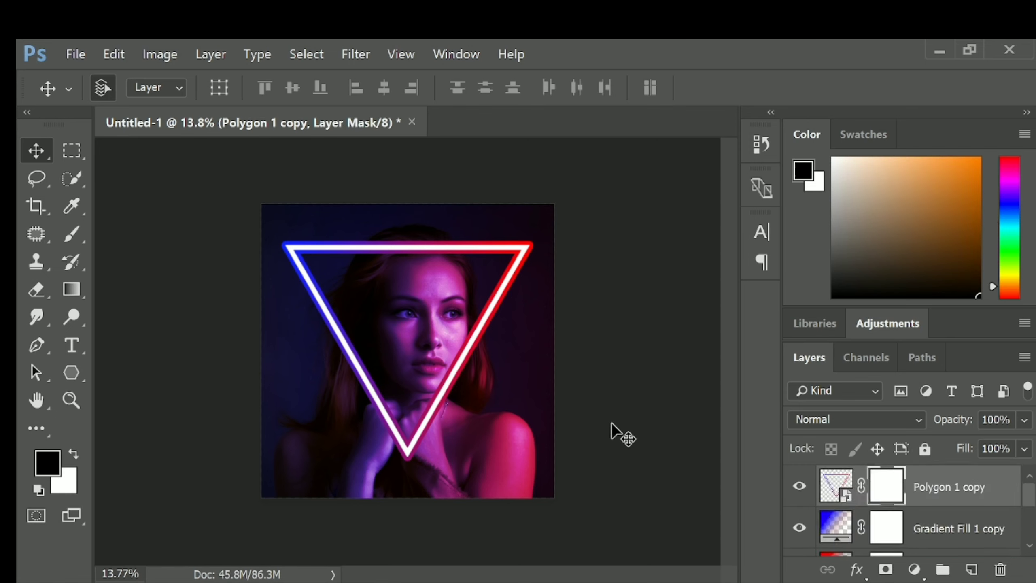
mouse_move(492, 309)
mouse_down()
mouse_move(491, 323)
mouse_move(488, 278)
mouse_move(486, 317)
mouse_up()
key(ctrl+t)
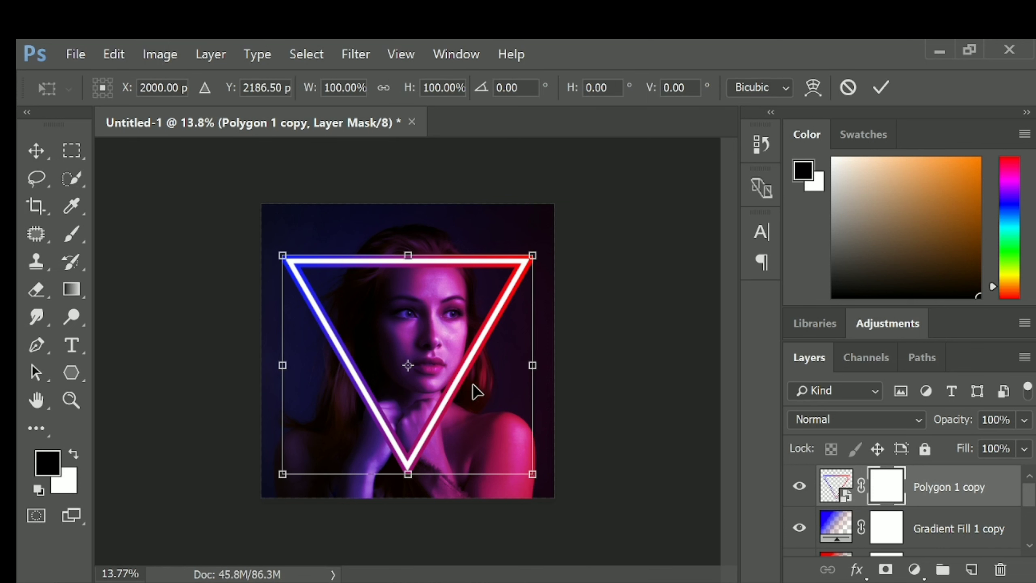
Try the triangle rotated 90° counter-clockwise and by a further 180°, and turn it back to its original orientation.
right_click(475, 389)
click(548, 311)
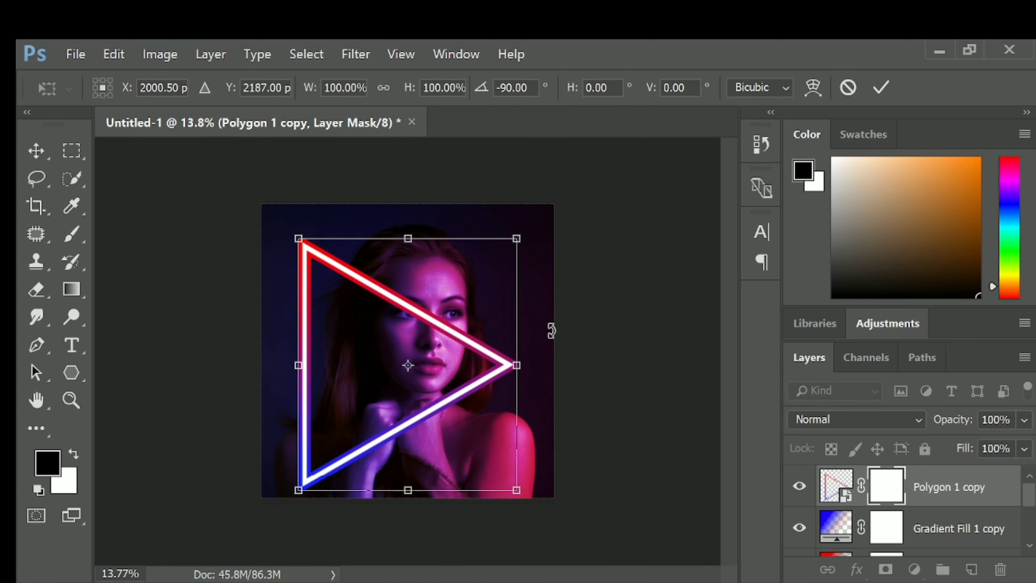
mouse_move(491, 335)
mouse_down()
mouse_move(546, 319)
mouse_move(487, 322)
mouse_move(511, 312)
mouse_move(501, 305)
mouse_move(503, 338)
mouse_up()
right_click(468, 310)
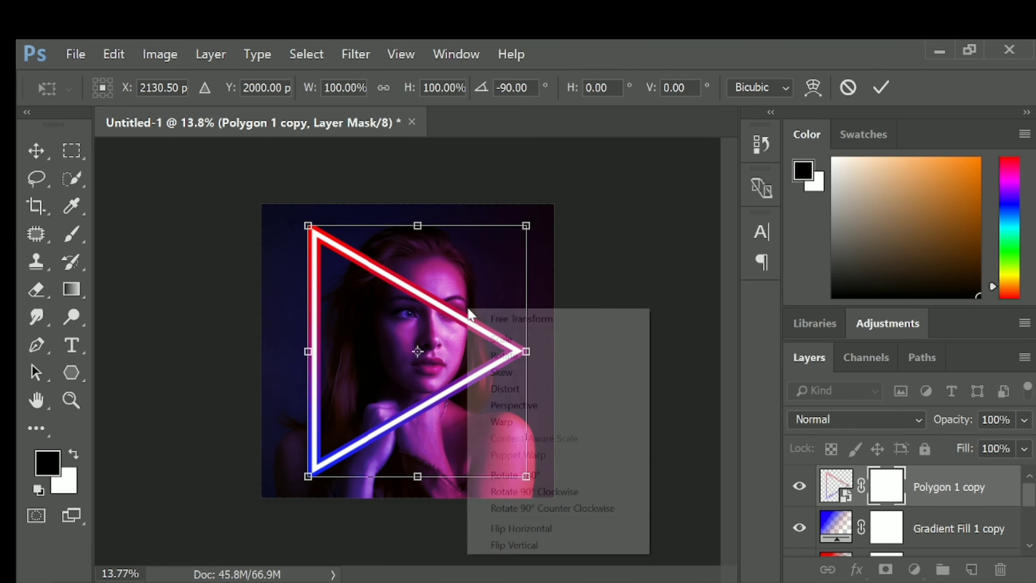
click(515, 475)
mouse_move(474, 384)
mouse_down()
mouse_move(449, 352)
mouse_move(458, 389)
mouse_up()
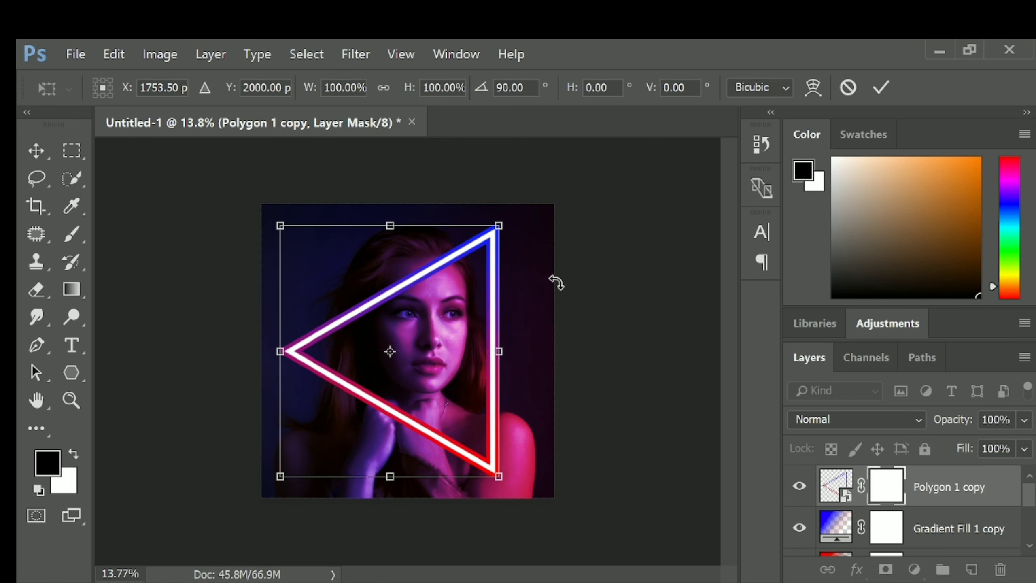
right_click(492, 274)
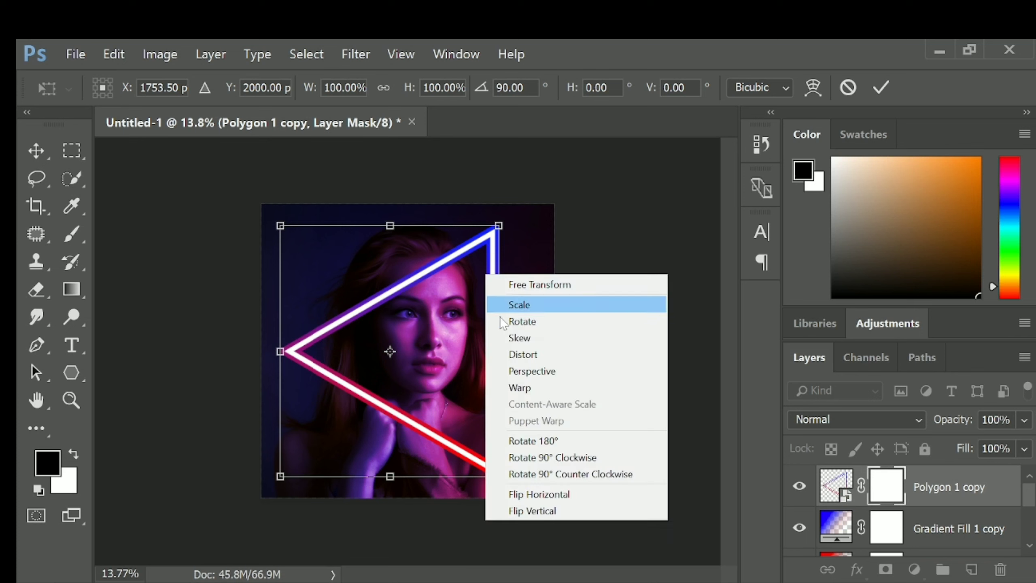
click(538, 468)
Centre the neon triangle over the portrait and flip it vertically.
drag(452, 329, 475, 326)
right_click(438, 304)
click(474, 542)
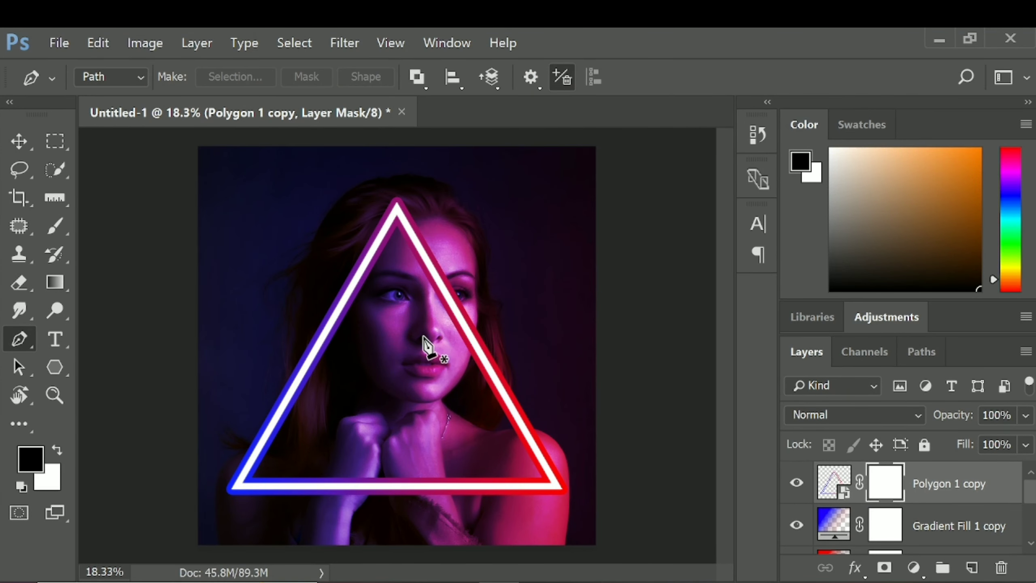
Paint black on the triangle's layer mask with a soft 1000-pixel brush to hide the side crossing the woman's face.
key(b)
key(bracketleft)
key(bracketleft)
key(bracketleft)
key(bracketleft)
key(bracketleft)
key(bracketleft)
key(bracketleft)
key(bracketleft)
key(bracketleft)
key(bracketleft)
key(bracketleft)
key(bracketleft)
key(bracketleft)
key(bracketleft)
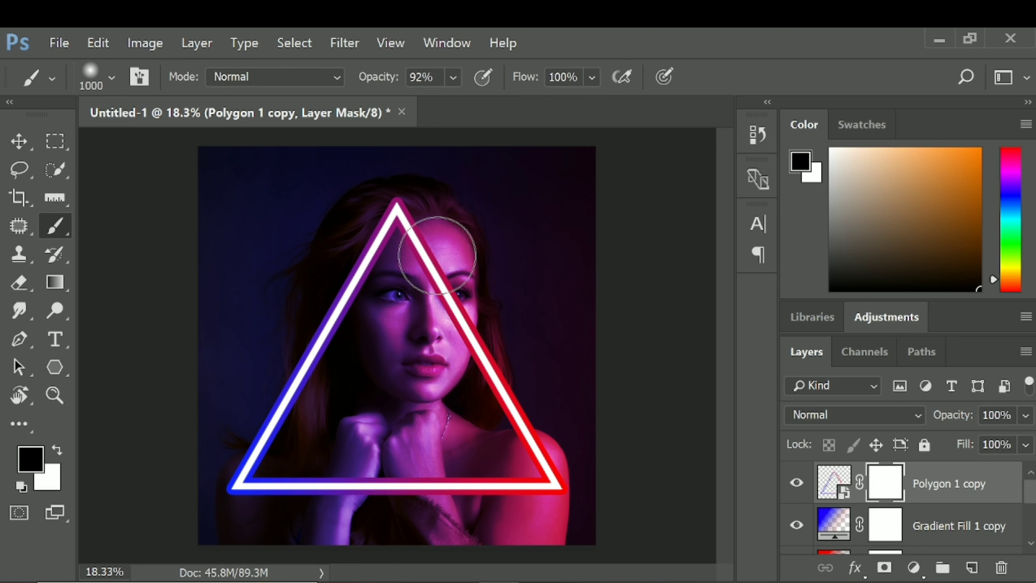
mouse_move(412, 235)
mouse_down()
mouse_move(481, 312)
mouse_move(463, 411)
mouse_move(481, 382)
mouse_up()
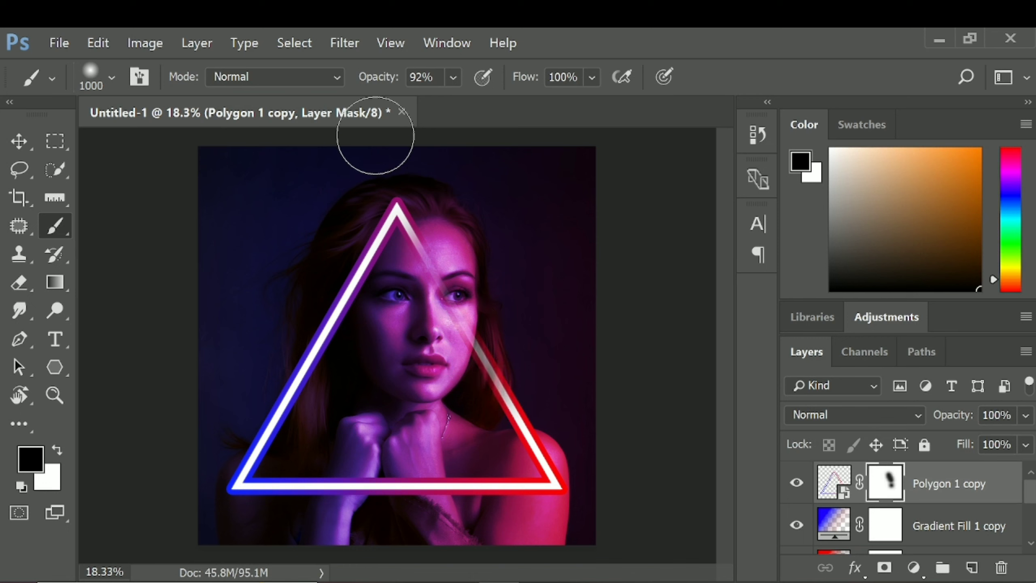
mouse_move(474, 380)
mouse_down()
mouse_move(440, 282)
mouse_move(435, 215)
mouse_move(460, 295)
mouse_move(454, 206)
mouse_move(427, 190)
mouse_up()
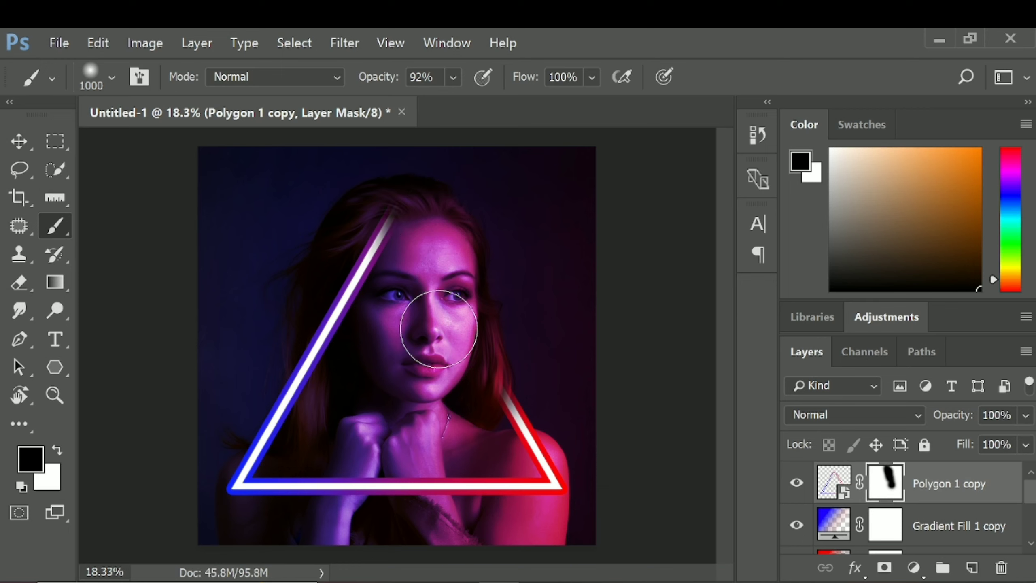
drag(380, 411, 414, 377)
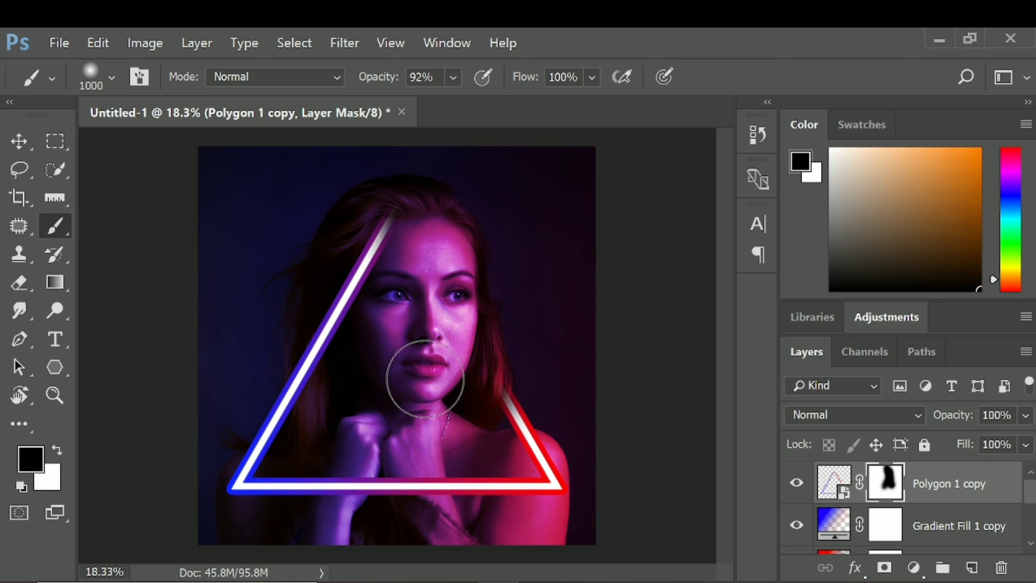
Scale the masked triangle up proportionally to about 108.5% around its centre.
key(ctrl+t)
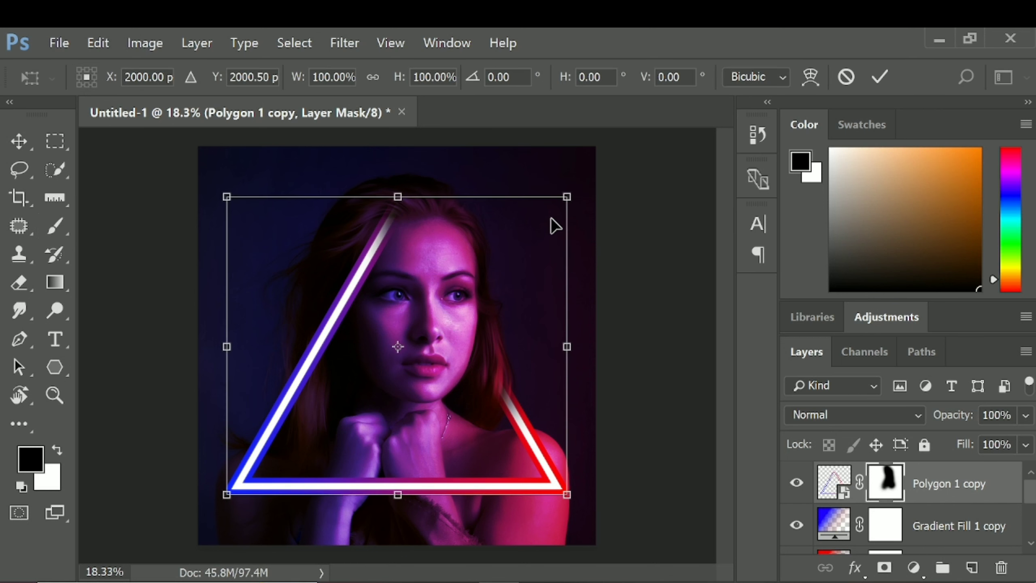
drag(564, 195, 580, 184)
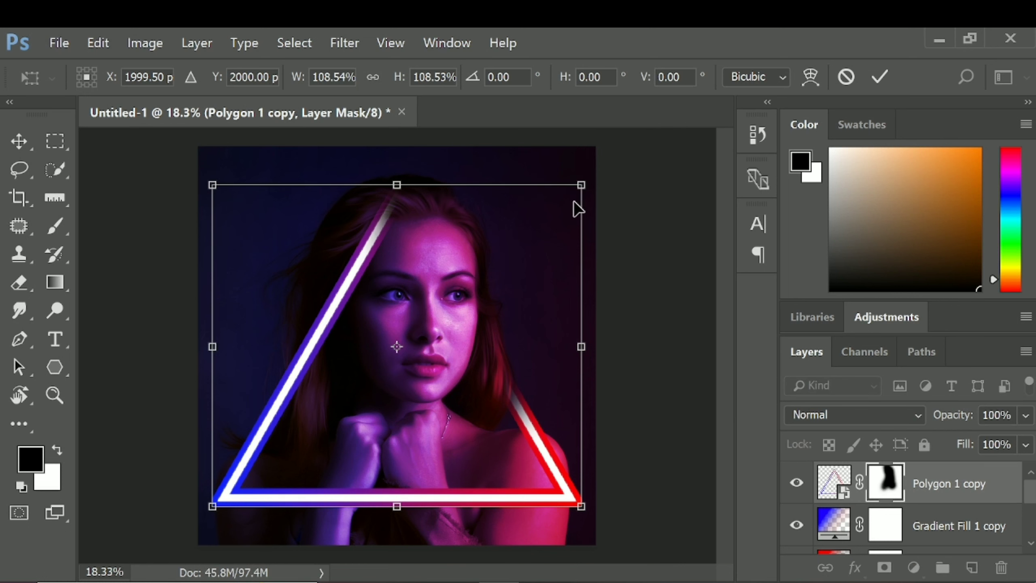
Paint white on the layer mask over the triangle's faded apex to bring it back.
key(b)
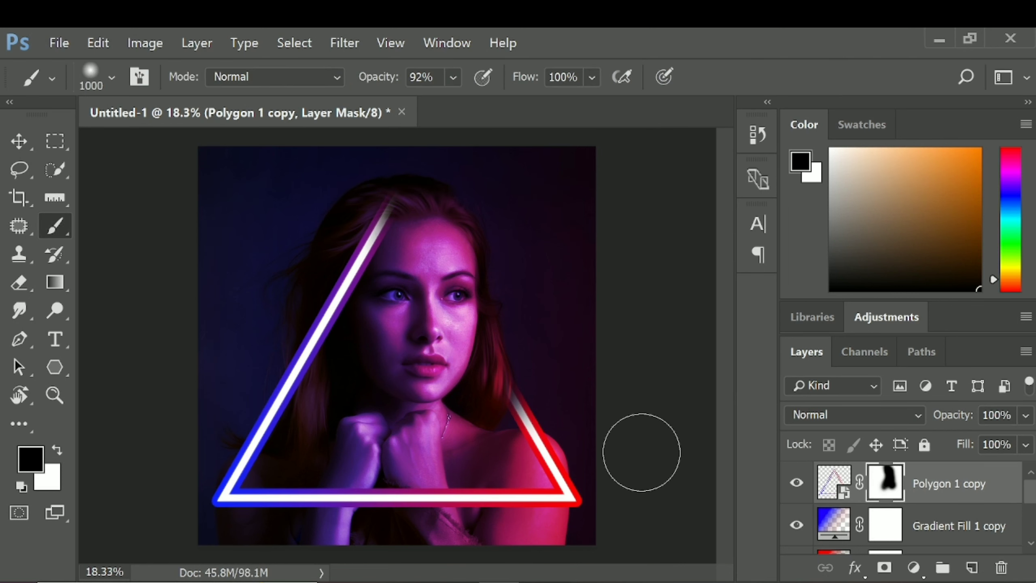
key(x)
click(372, 186)
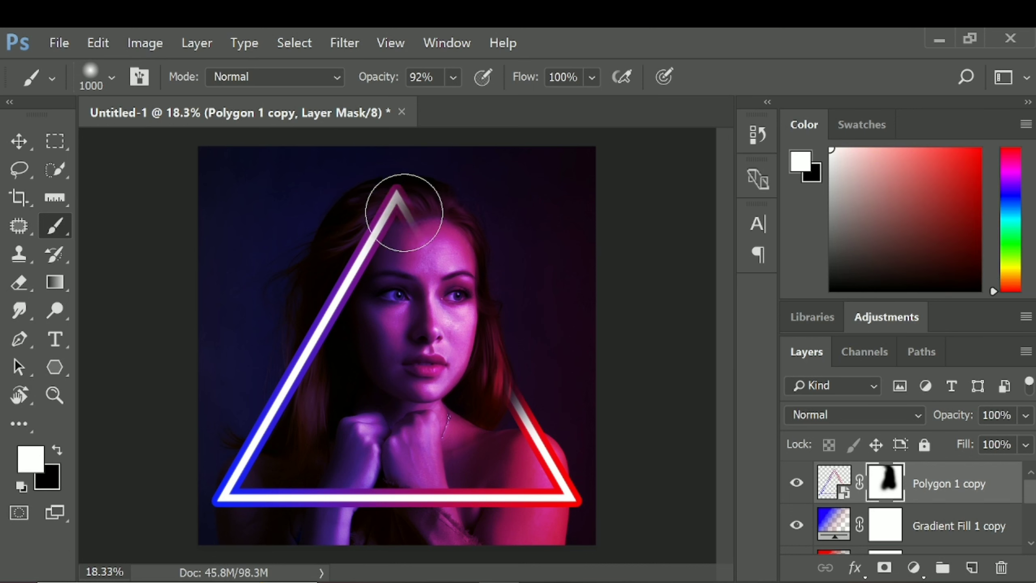
Raise the brush opacity to 100%, reduce its size to 250 pixels and repaint the apex in white on the mask.
click(453, 77)
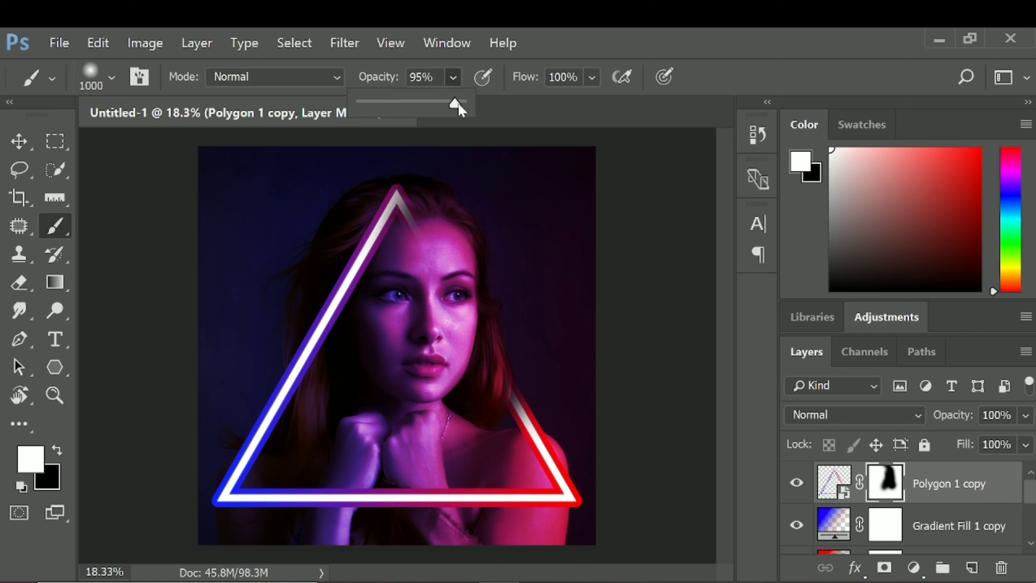
drag(458, 105, 468, 105)
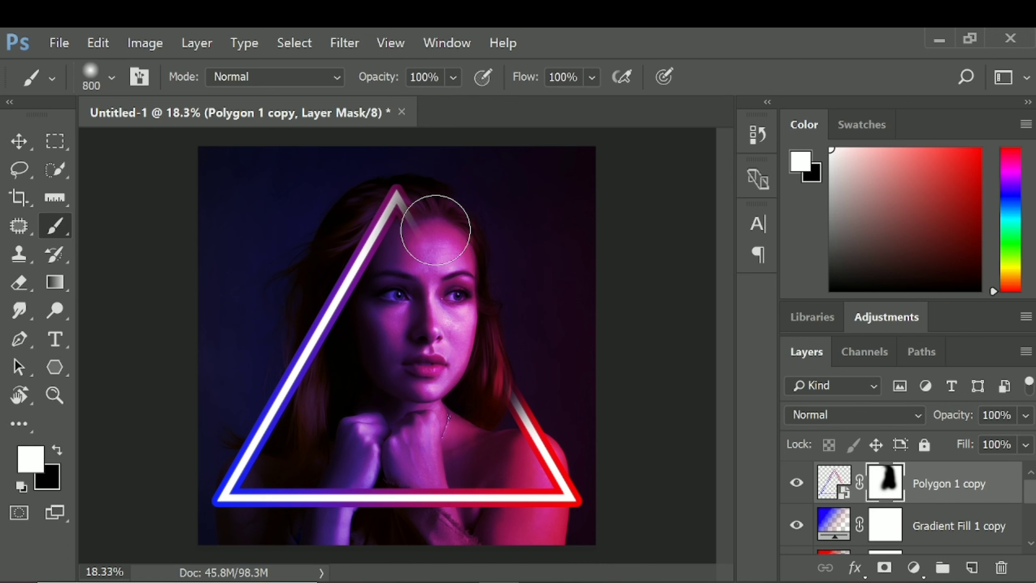
key(bracketleft)
key(bracketleft)
key(bracketleft)
key(bracketleft)
key(bracketleft)
key(bracketleft)
scroll(426, 220, up, 1)
mouse_move(422, 179)
mouse_down()
mouse_move(405, 210)
mouse_move(432, 195)
mouse_move(411, 161)
mouse_up()
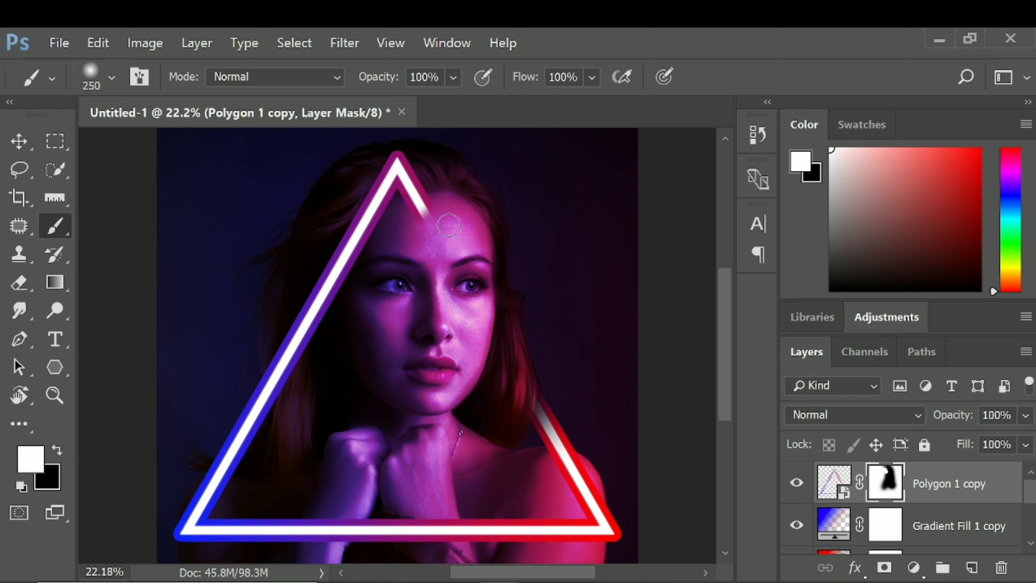
Mask out the short stub beside the apex in black and restore the red side's upper end near the shoulder in white.
key(x)
mouse_move(411, 192)
mouse_down()
mouse_move(416, 204)
mouse_move(421, 168)
mouse_move(410, 189)
mouse_move(422, 226)
mouse_up()
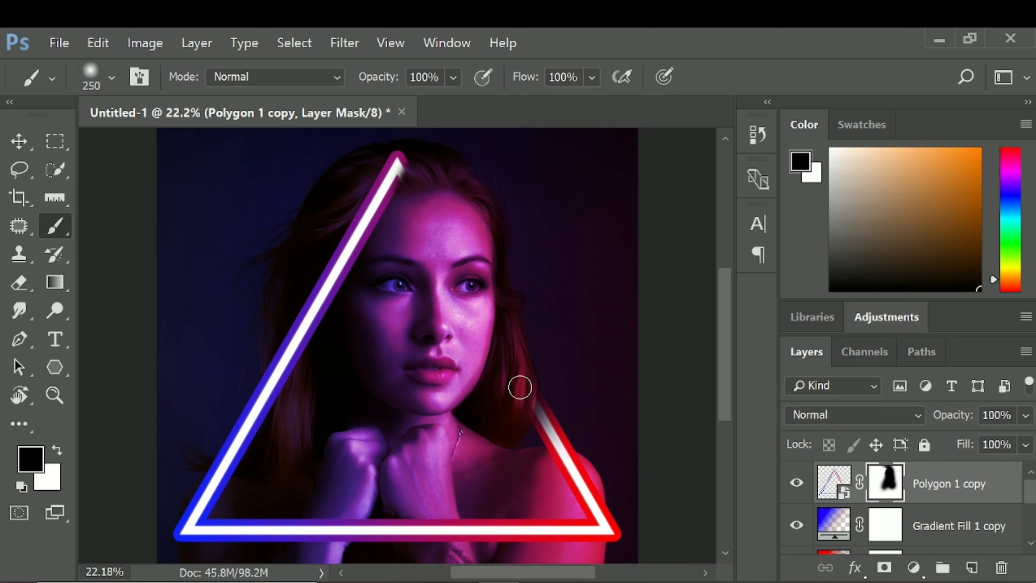
key(x)
mouse_move(550, 395)
mouse_down()
mouse_move(538, 419)
mouse_move(579, 513)
mouse_up()
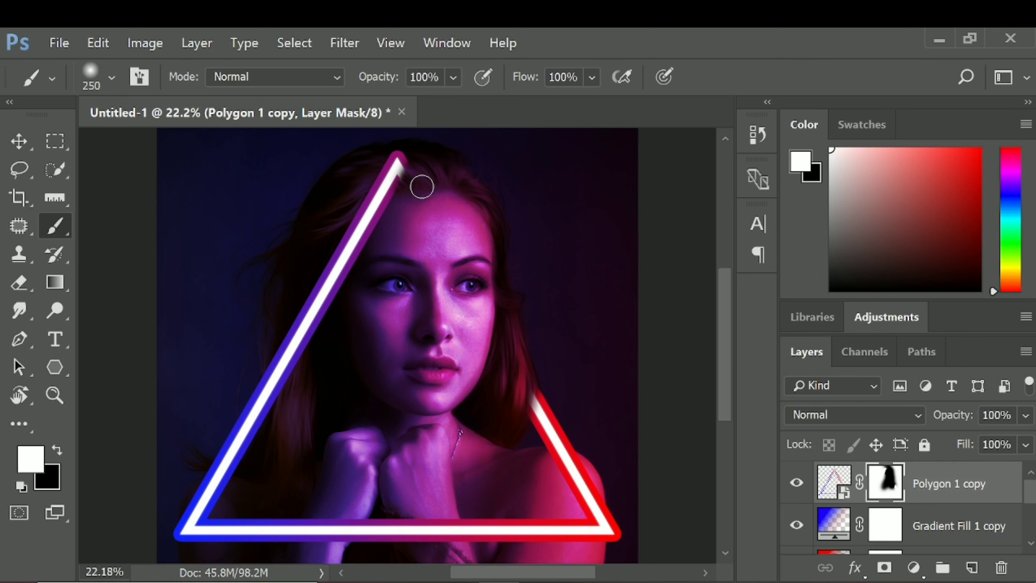
Scale the masked triangle up proportionally to about 118% around its centre.
scroll(411, 242, up, 2)
drag(409, 241, 420, 372)
scroll(443, 299, up, 3)
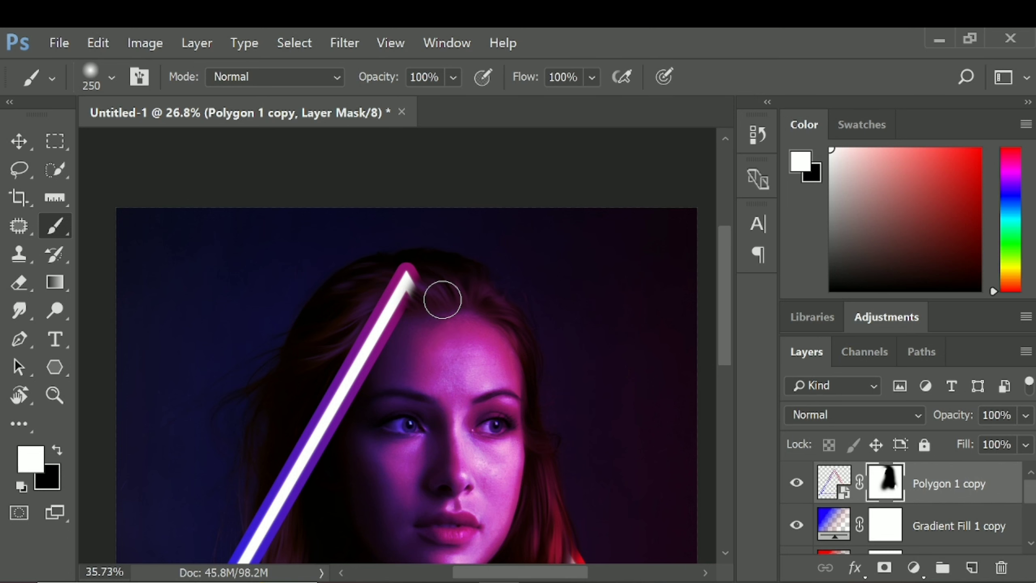
scroll(407, 281, up, 2)
scroll(416, 318, down, 5)
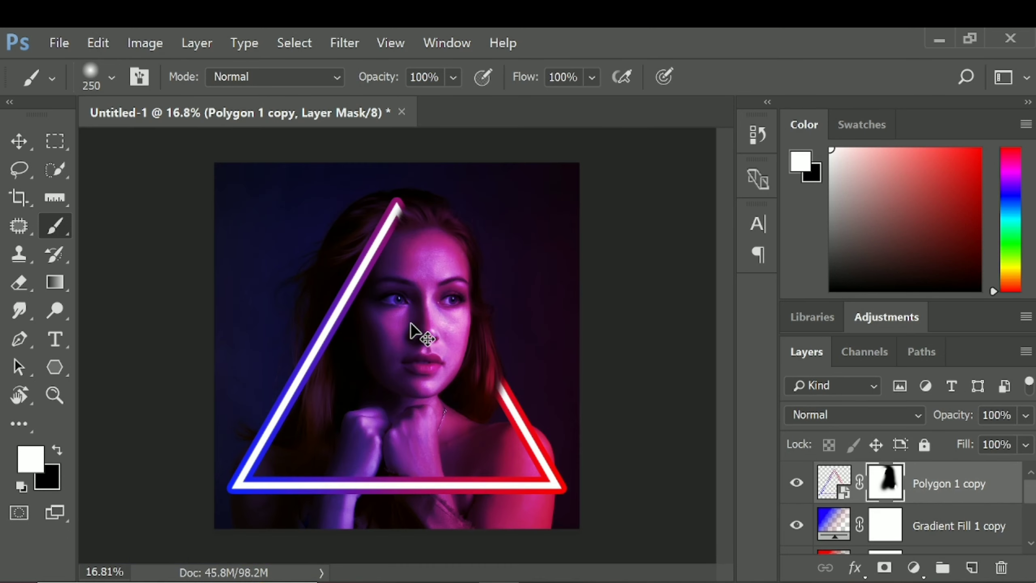
scroll(410, 330, down, 1)
key(ctrl+t)
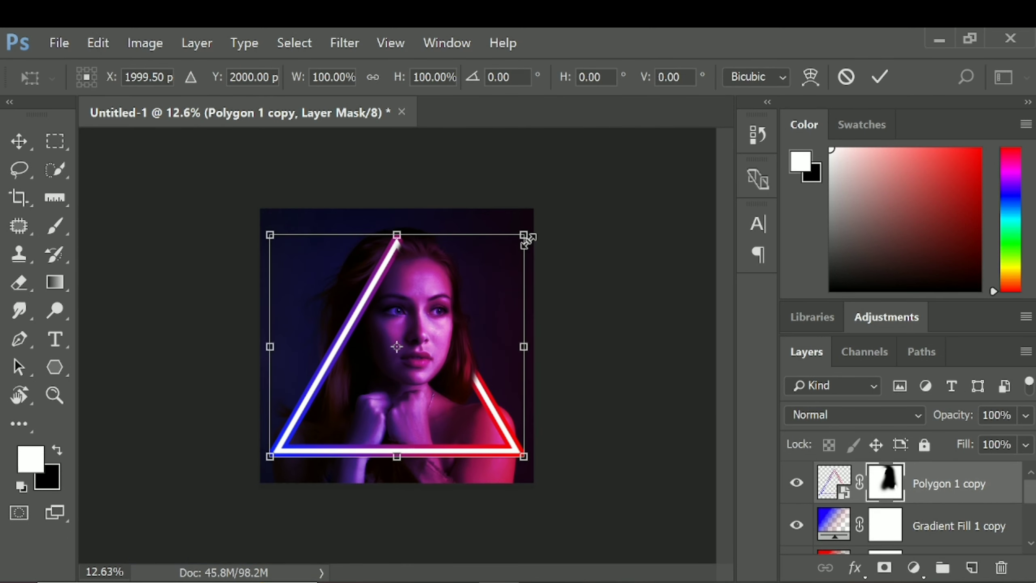
drag(526, 240, 553, 222)
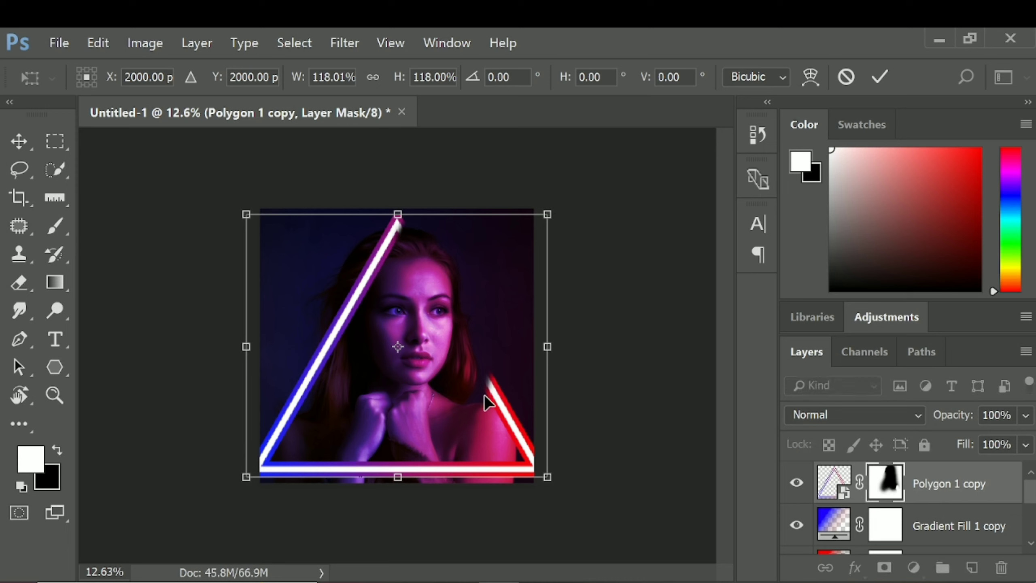
Paint white on the triangle's mask to extend the red side up towards the hair and restore the short stub beside the apex.
key(b)
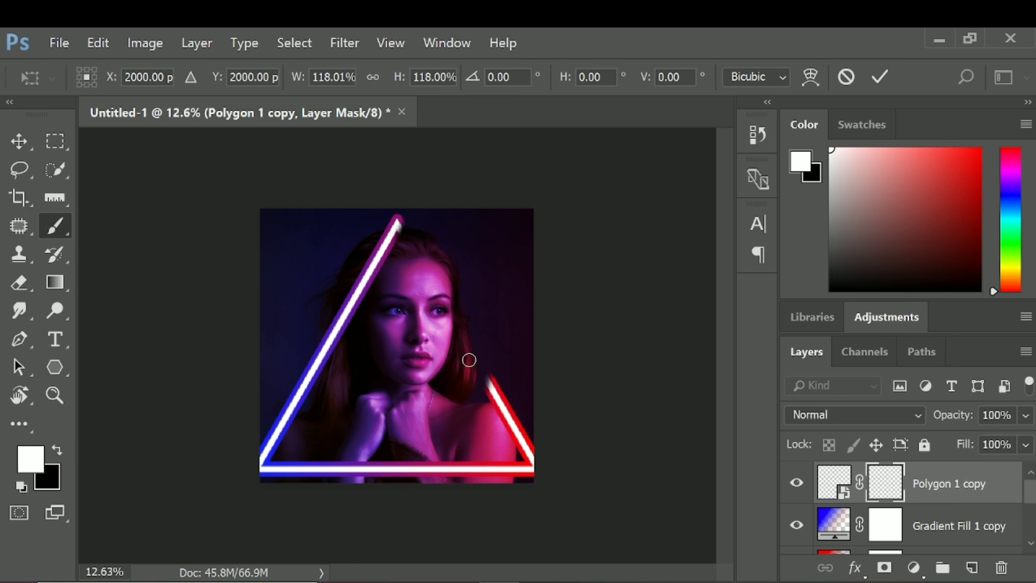
scroll(469, 360, up, 3)
mouse_move(564, 393)
mouse_down()
mouse_move(555, 428)
mouse_move(559, 347)
mouse_up()
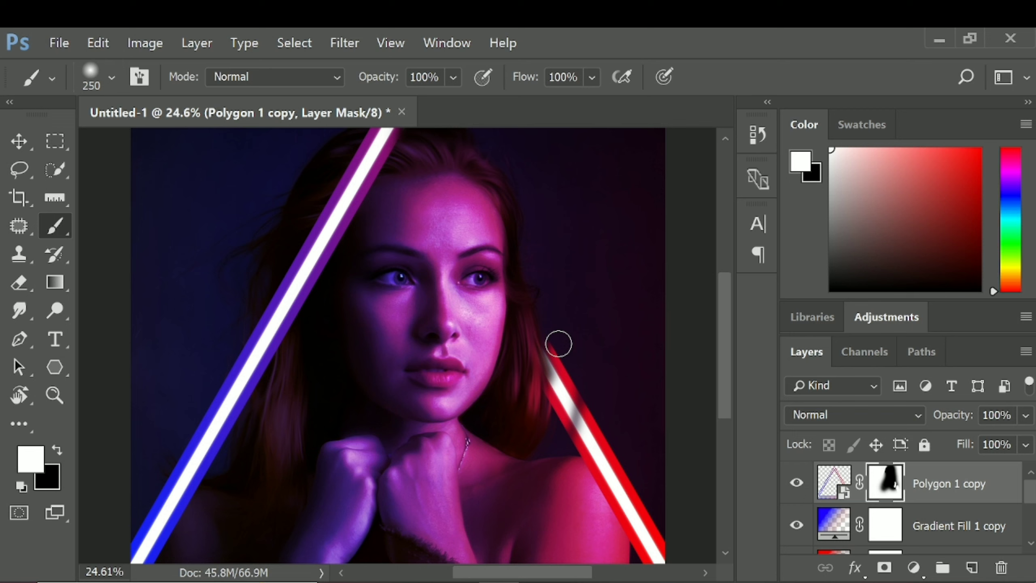
mouse_move(556, 338)
mouse_down()
mouse_move(621, 374)
mouse_move(546, 419)
mouse_move(539, 368)
mouse_move(542, 391)
mouse_up()
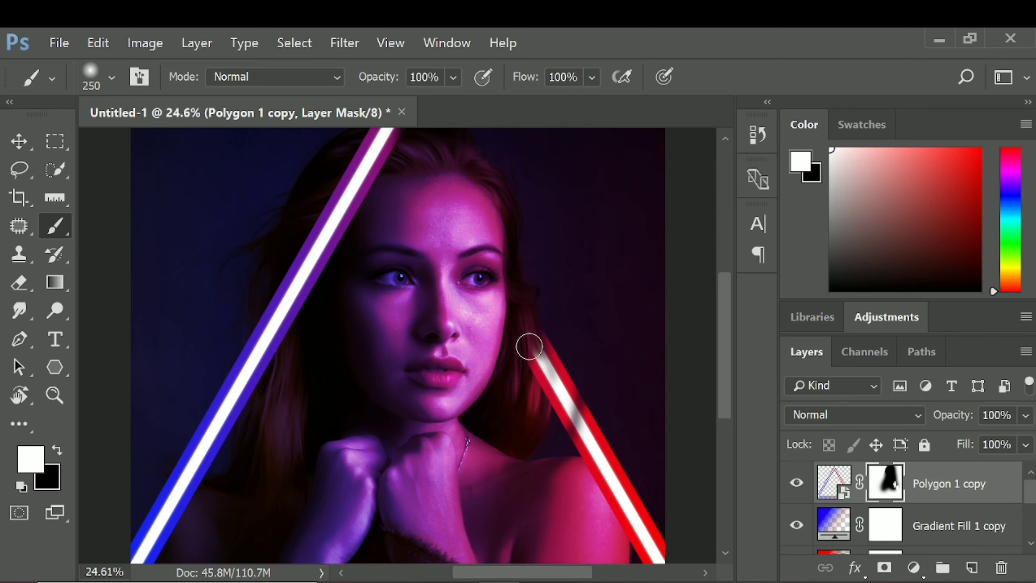
mouse_move(529, 346)
mouse_down()
mouse_move(557, 388)
mouse_move(594, 400)
mouse_up()
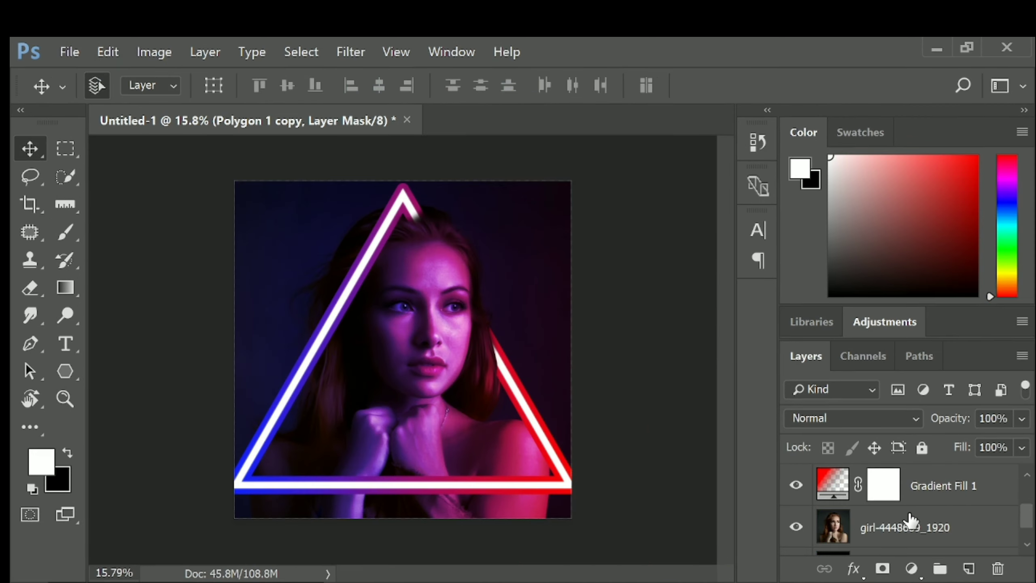
Scale the girl-4448689_1920 portrait layer down proportionally to about 88.5% around its centre.
click(907, 529)
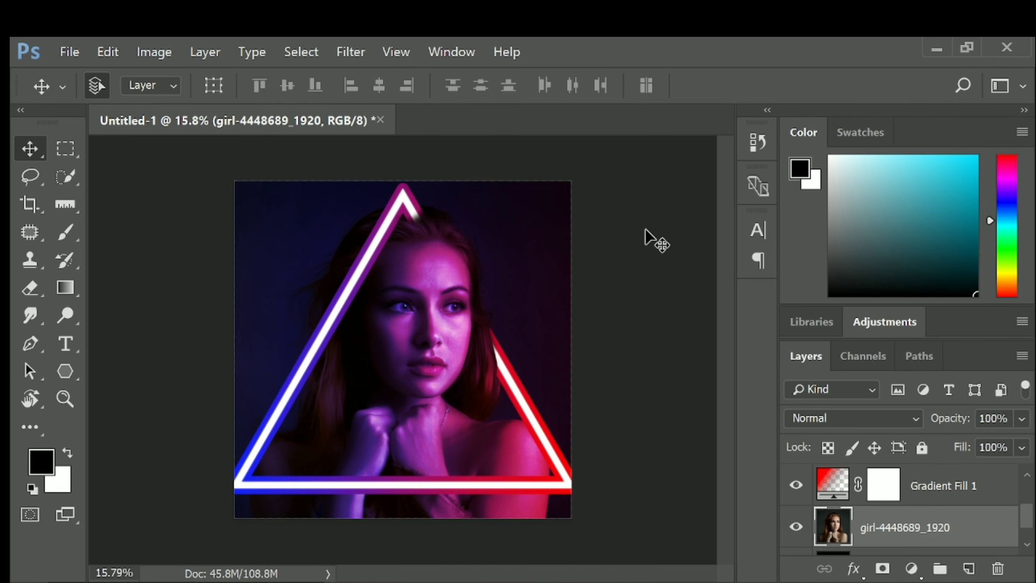
key(ctrl+t)
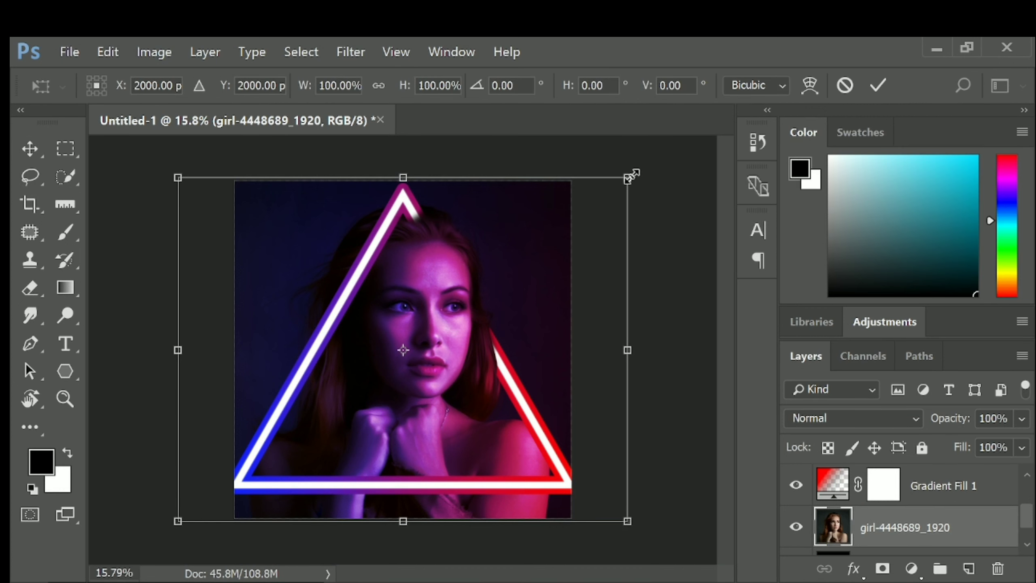
drag(632, 176, 605, 200)
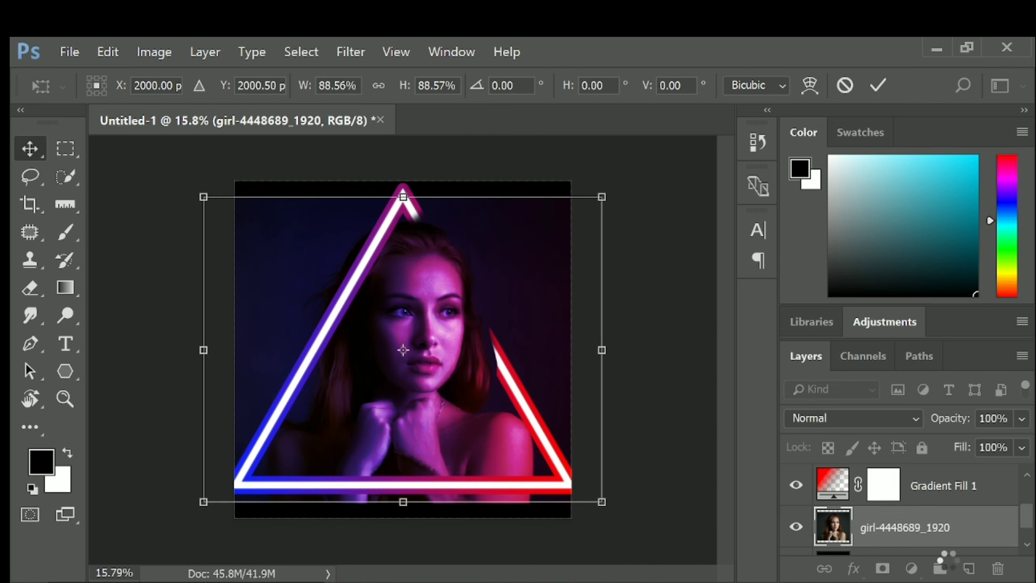
Scale the Polygon 1 copy triangle to about 97.5% and nudge it up to a Y position of 1780 px.
scroll(901, 522, up, 3)
click(860, 493)
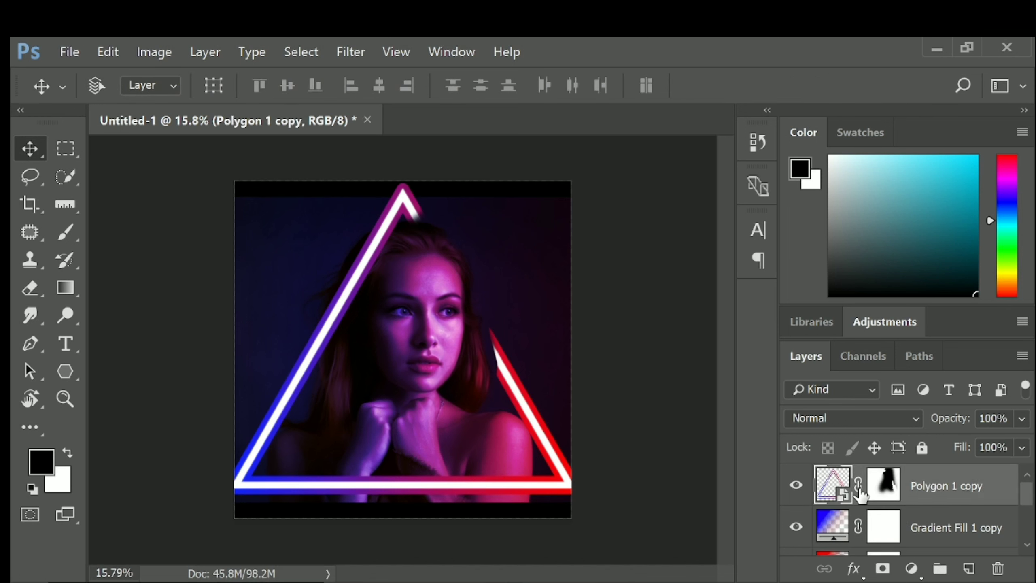
key(ctrl+t)
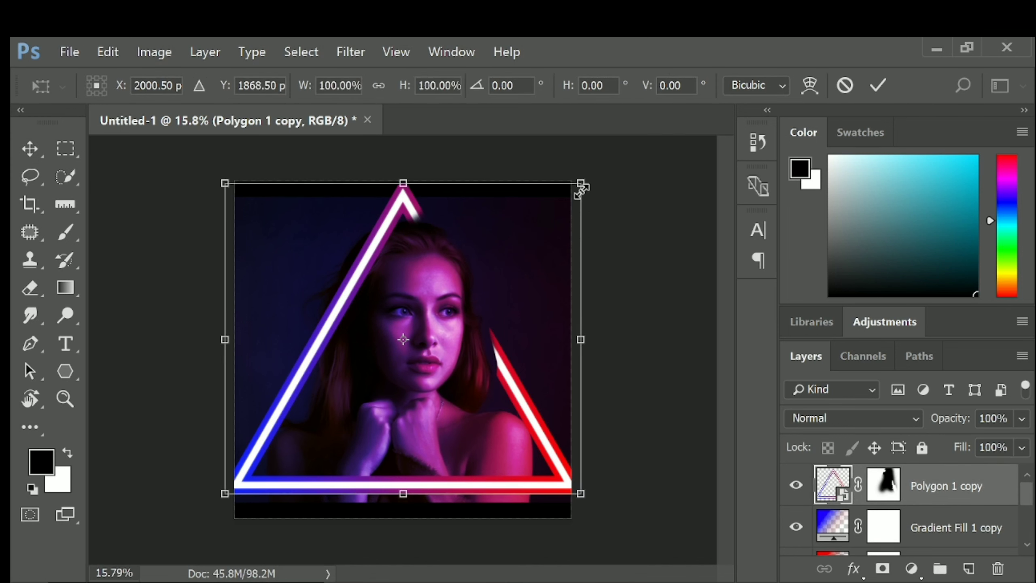
mouse_move(581, 188)
mouse_down()
mouse_move(564, 203)
mouse_move(585, 202)
mouse_up()
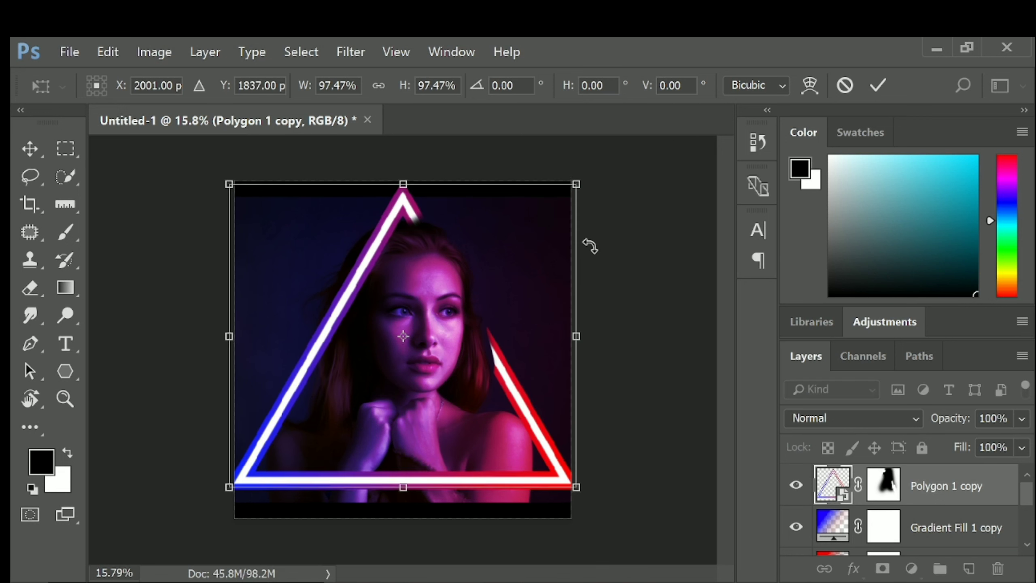
key(Up)
key(Up)
key(Up)
key(Up)
key(Up)
key(Up)
key(Up)
key(Up)
key(Up)
key(Up)
key(Up)
key(Up)
key(Up)
key(Down)
key(Down)
key(Down)
key(Down)
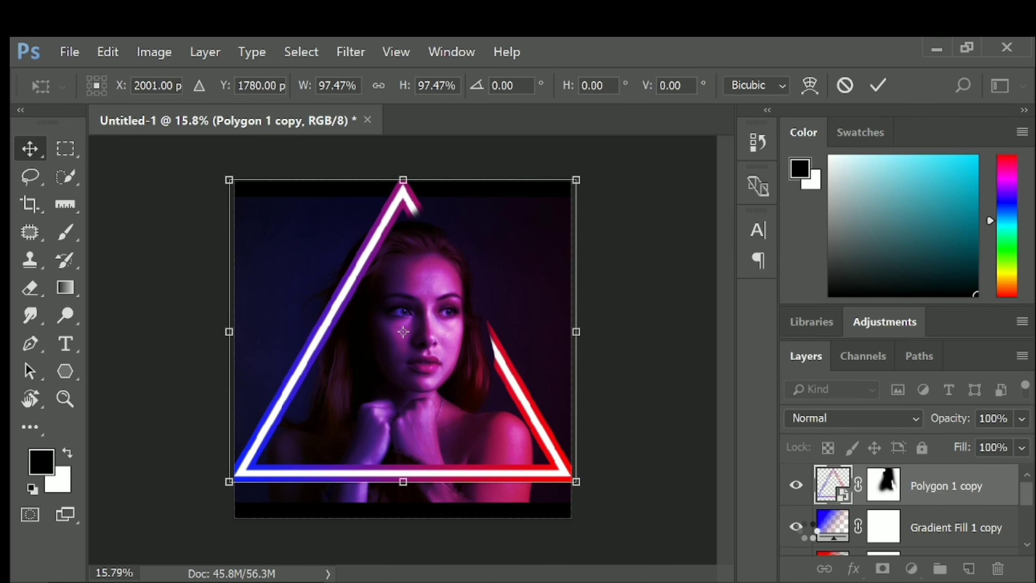
key(Return)
Target the triangle's layer mask and start a Pen path from below the apex, curving over the crown of the hair.
click(883, 485)
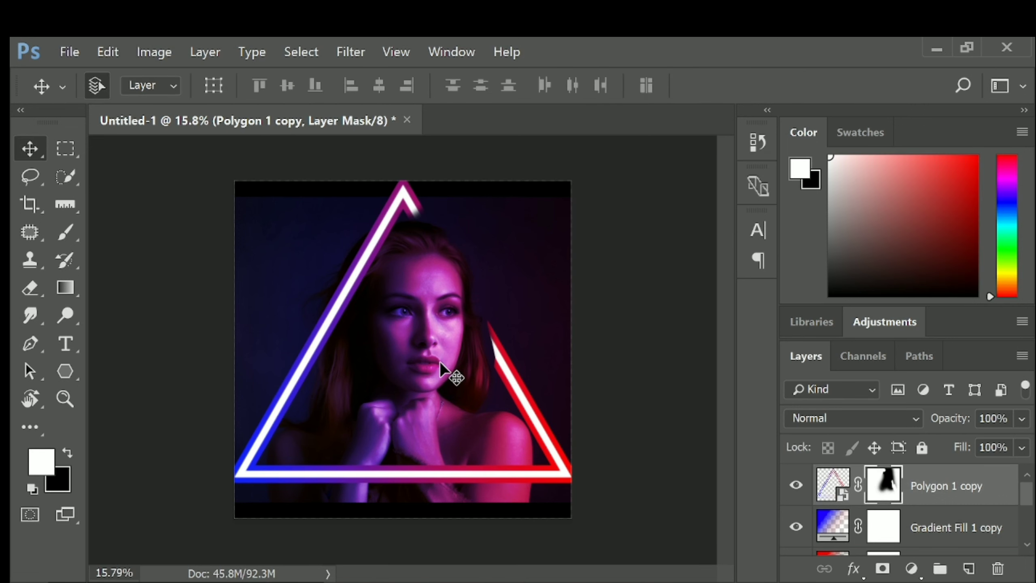
key(ctrl+plus)
drag(433, 261, 417, 392)
scroll(411, 226, up, 3)
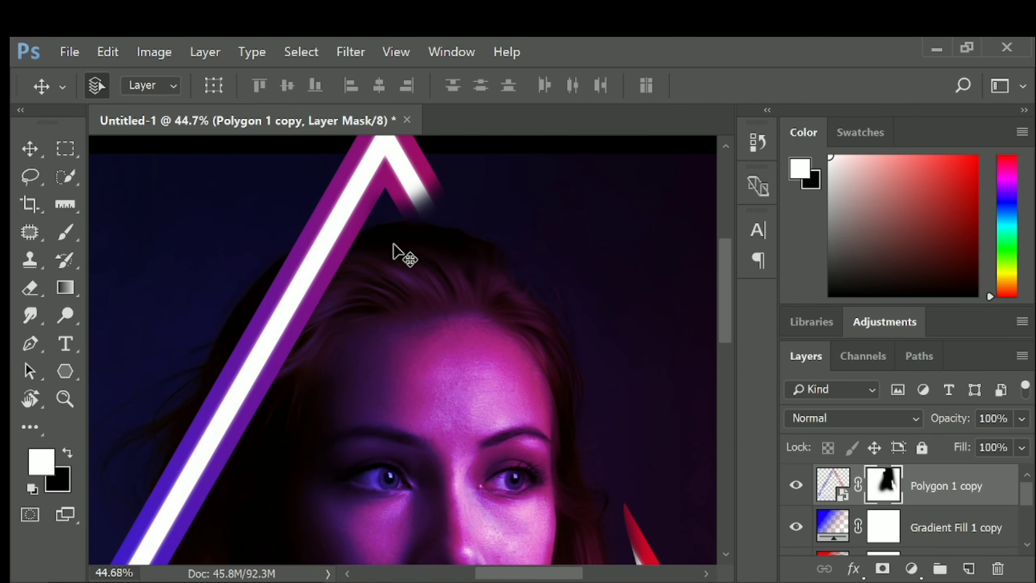
key(p)
click(387, 223)
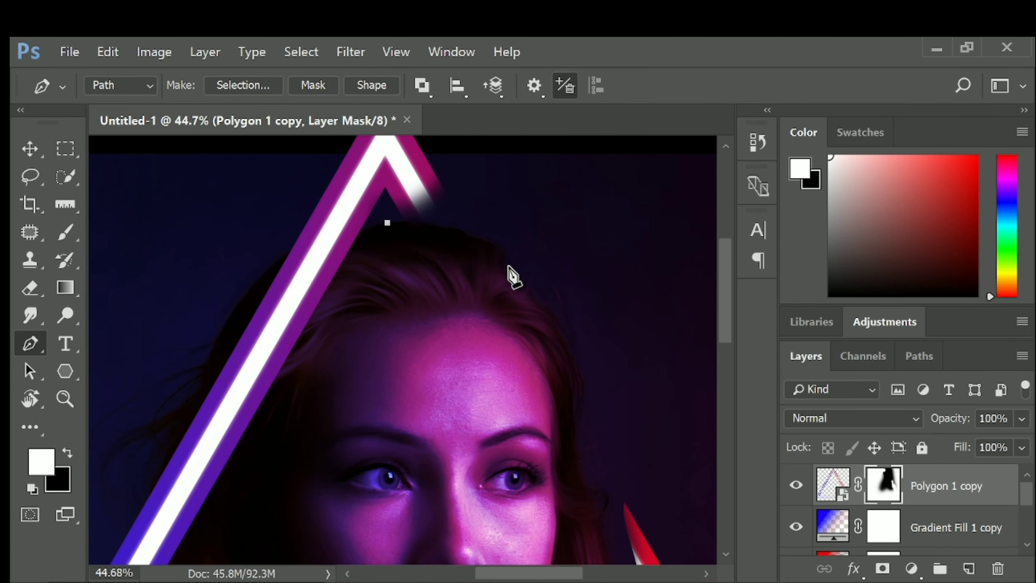
drag(509, 266, 569, 300)
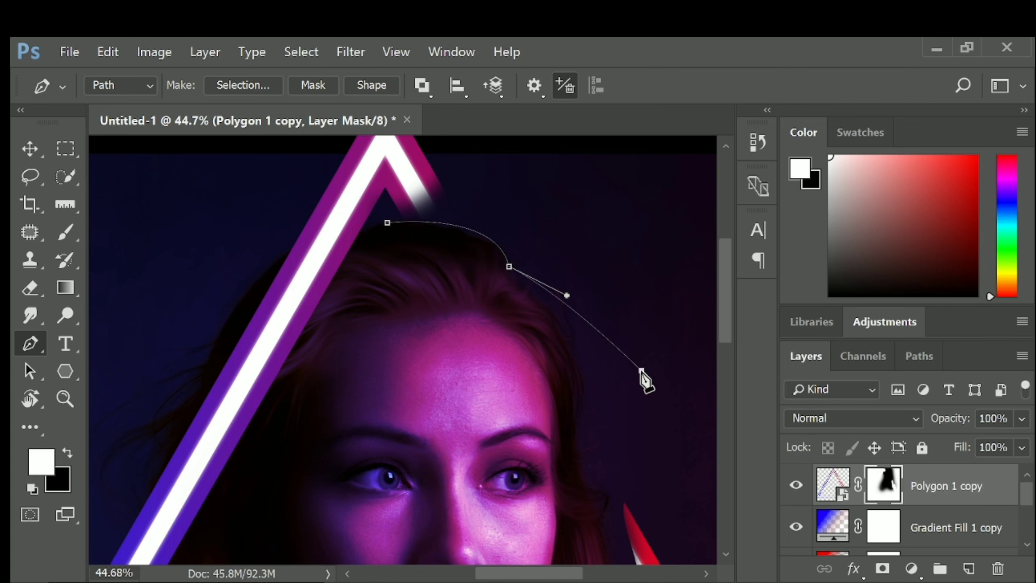
click(641, 370)
Continue the Pen path down the outer edge of the hair, beside the red side of the triangle.
key(space)
drag(635, 428, 613, 322)
click(569, 295)
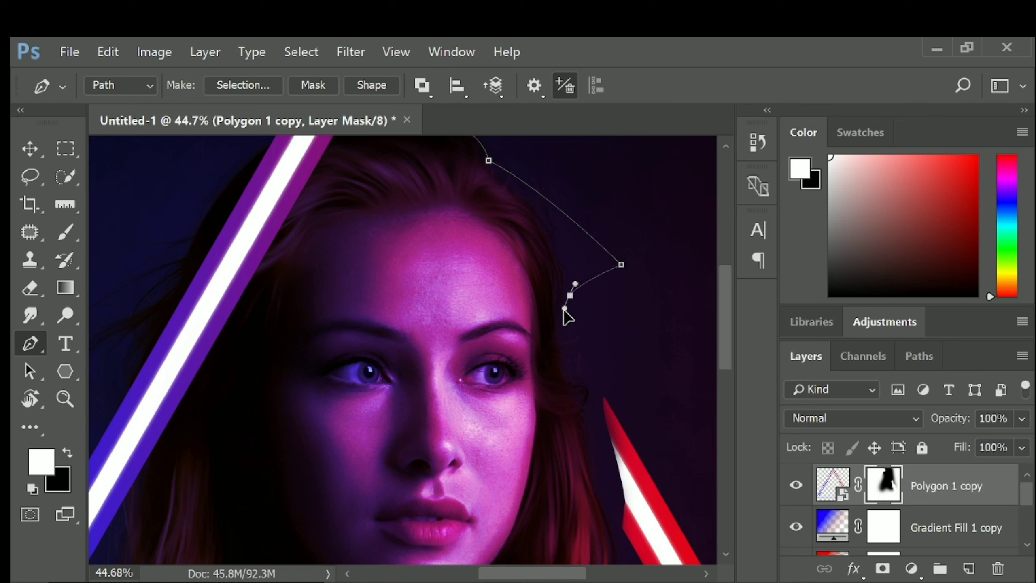
drag(560, 330, 566, 348)
click(567, 374)
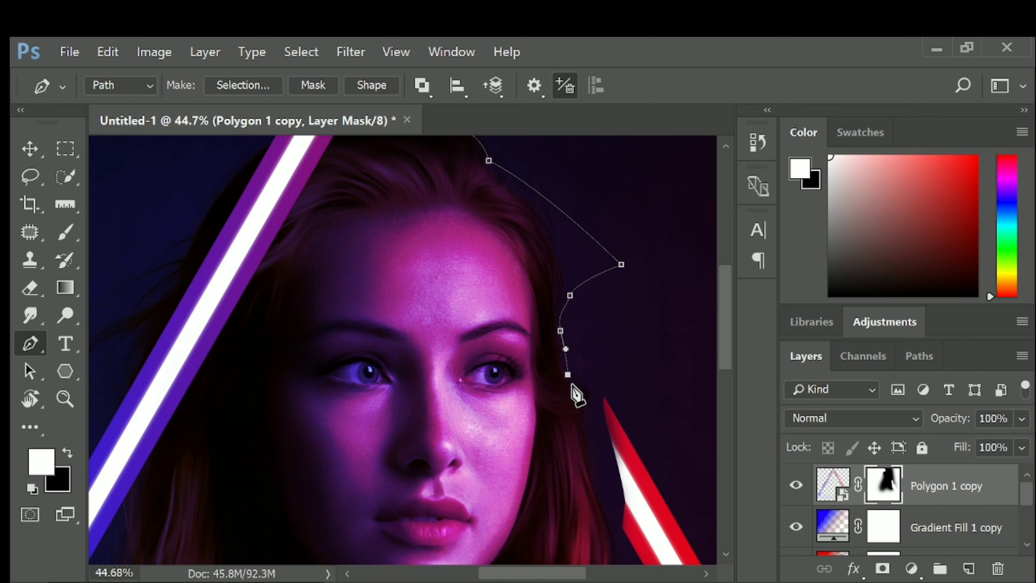
drag(583, 416, 594, 482)
Bring the path around the hair's lower end and back up across the face, and load it as a selection.
drag(619, 520, 619, 427)
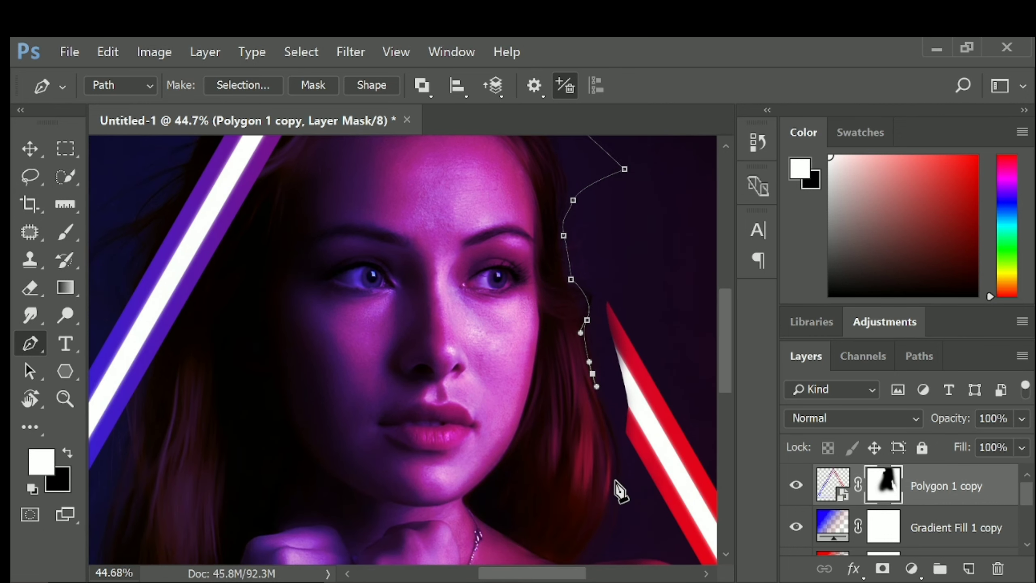
drag(611, 490, 512, 476)
drag(468, 444, 459, 407)
drag(524, 517, 536, 555)
drag(381, 190, 507, 478)
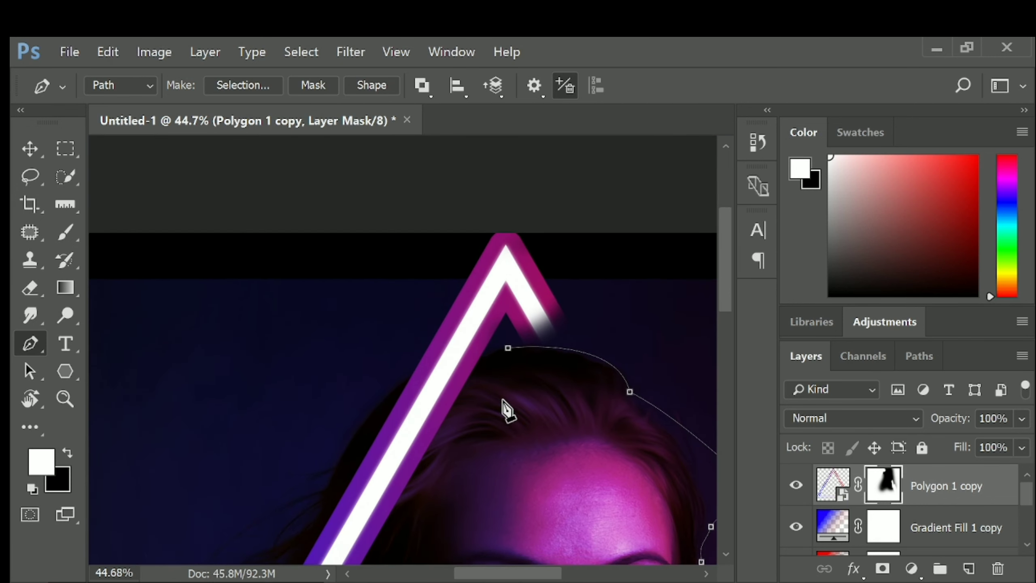
key(ctrl+Return)
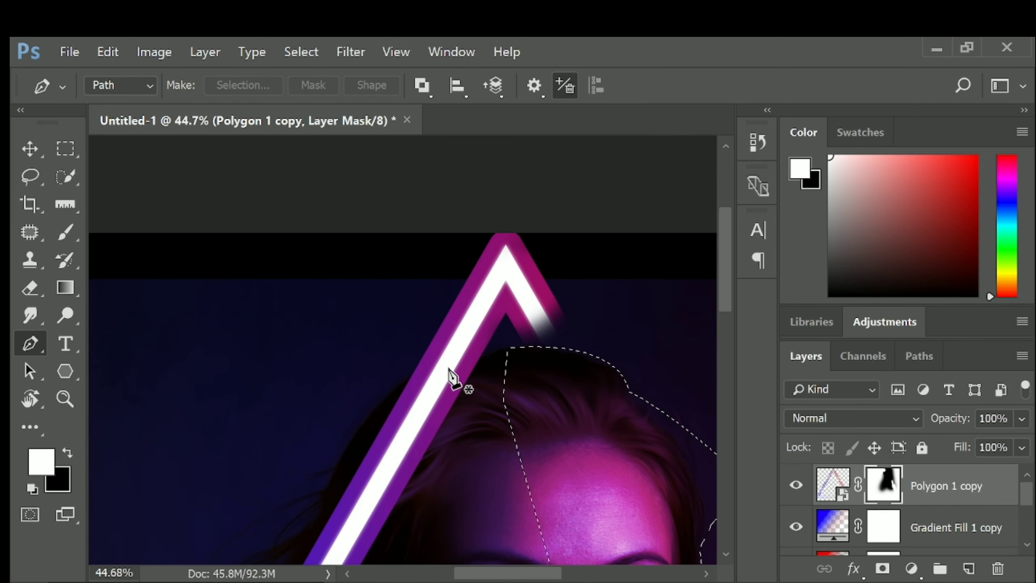
Invert the selection, paint white on the mask with a 600-pixel brush to restore the triangle up to the hair's edge, and deselect.
scroll(456, 377, down, 5)
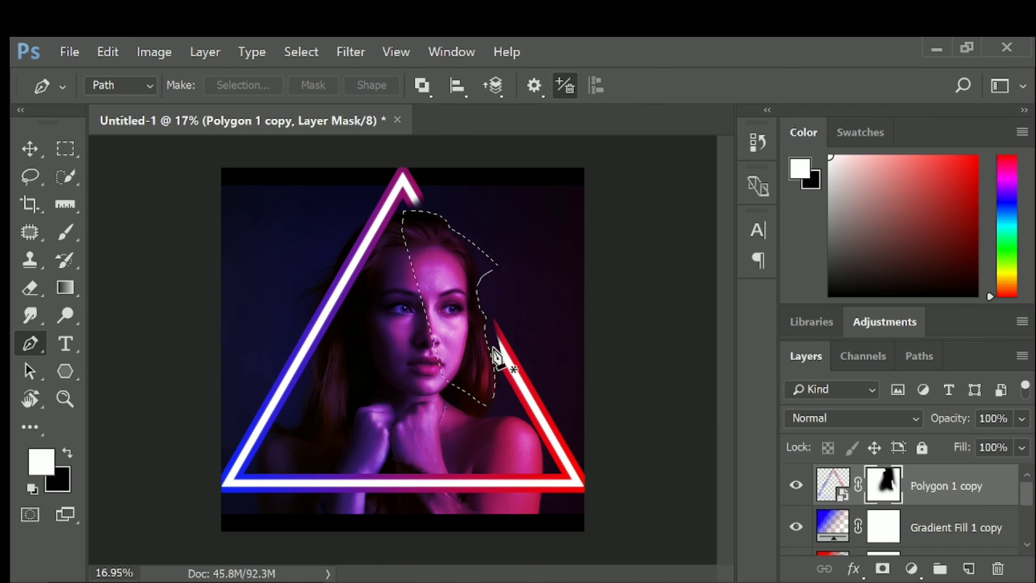
key(g)
key(b)
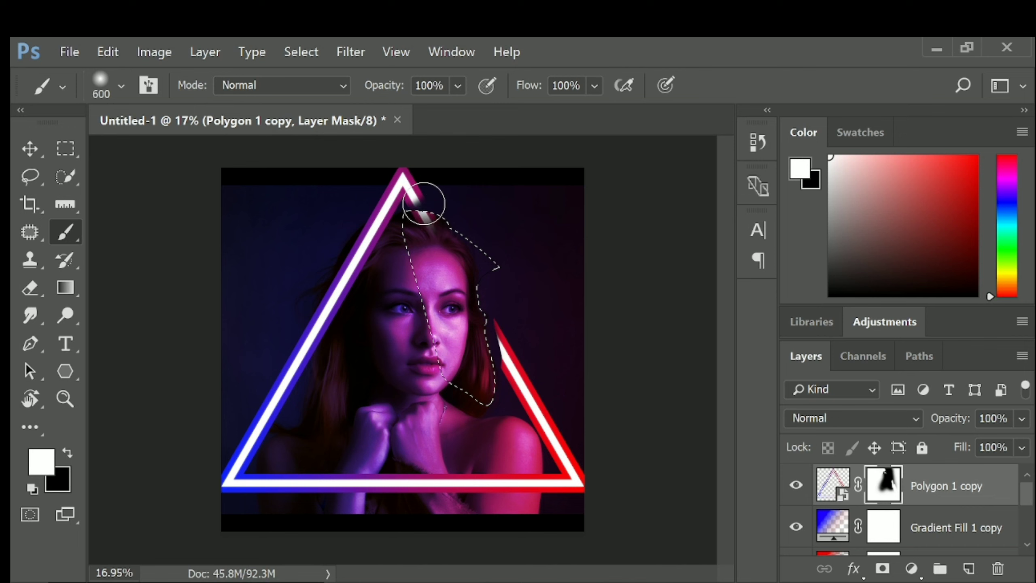
key(x)
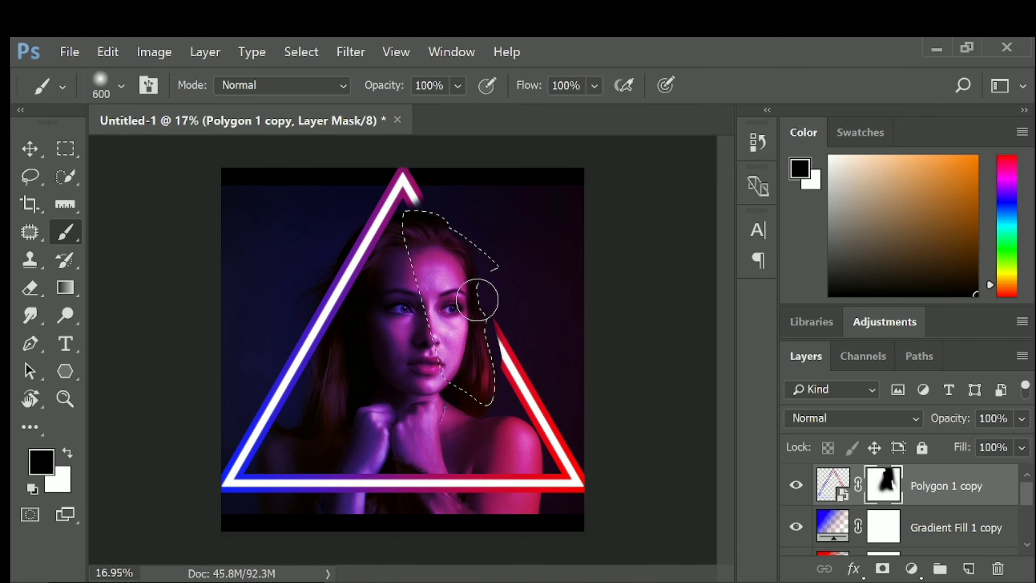
scroll(433, 319, down, 2)
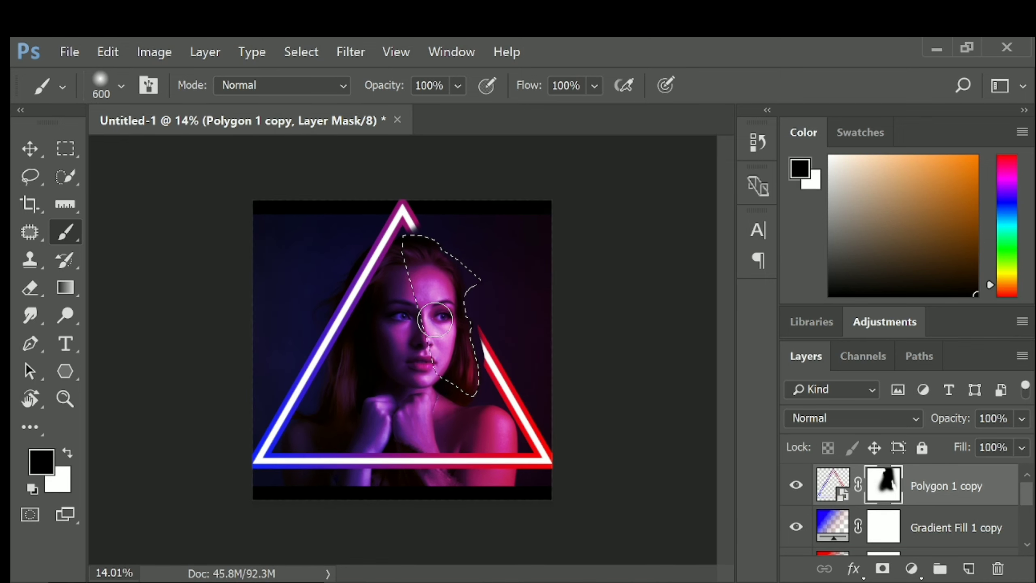
key(ctrl+shift+i)
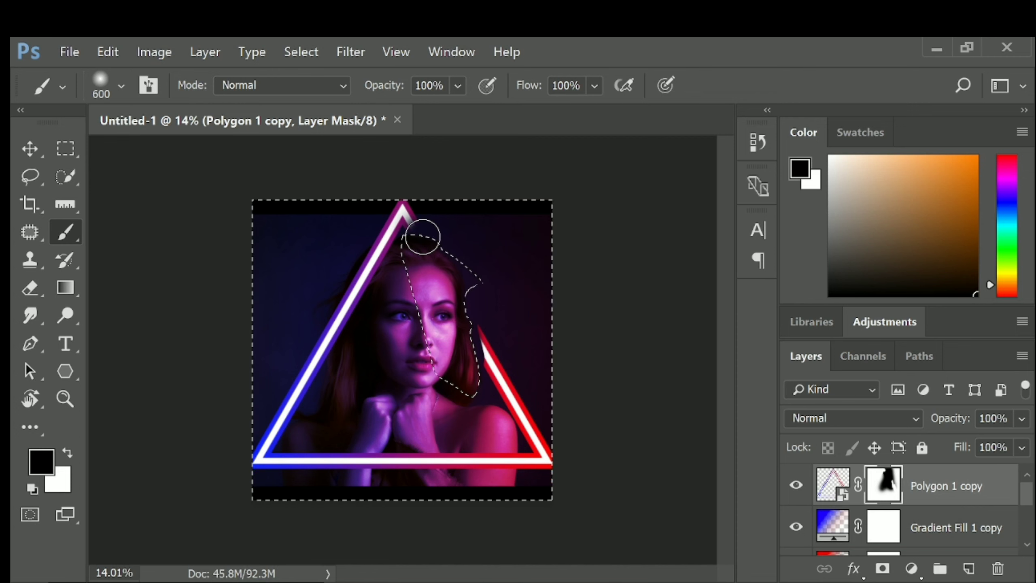
key(x)
mouse_move(399, 218)
mouse_down()
mouse_move(333, 286)
mouse_move(320, 333)
mouse_up()
drag(488, 364, 468, 296)
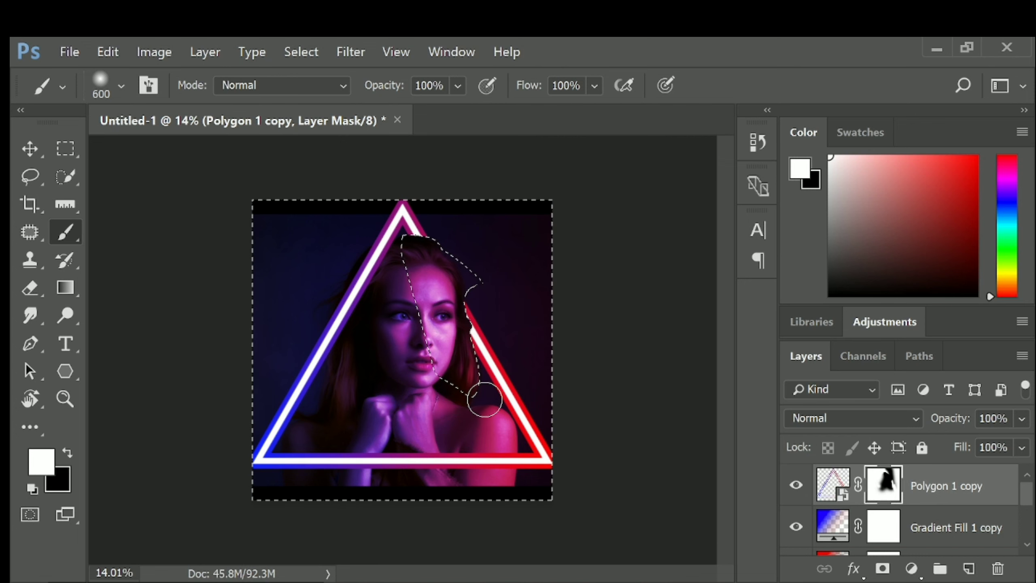
key(ctrl+d)
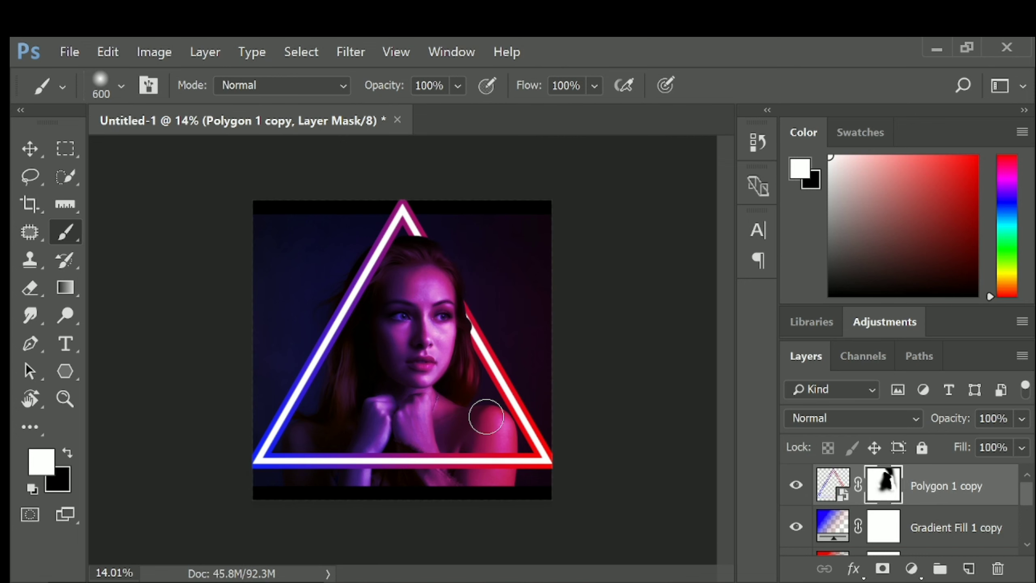
Add a layer mask to the girl-4448689_1920 portrait layer and activate the Brush tool.
scroll(486, 416, down, 2)
key(v)
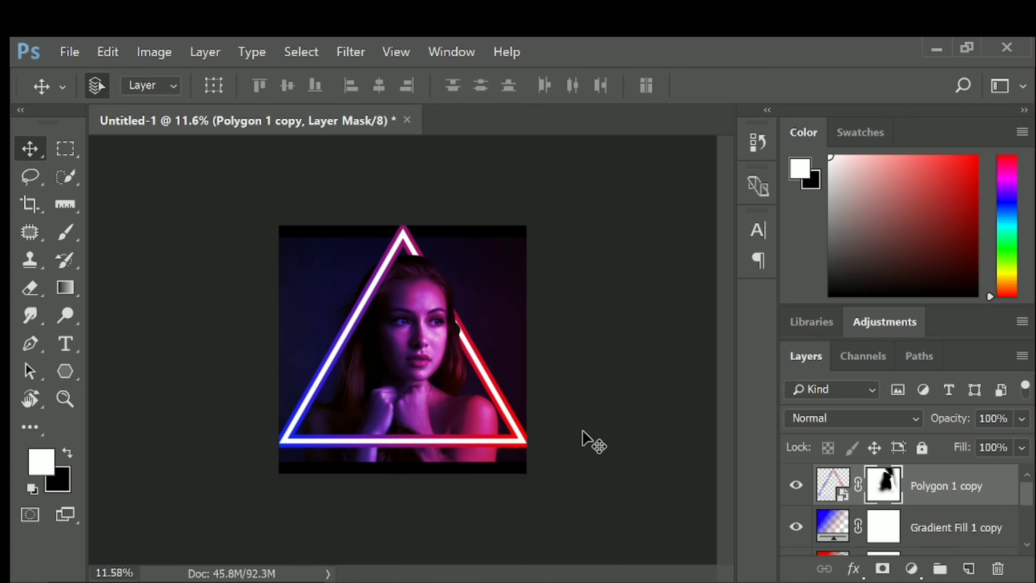
click(620, 435)
scroll(932, 528, down, 2)
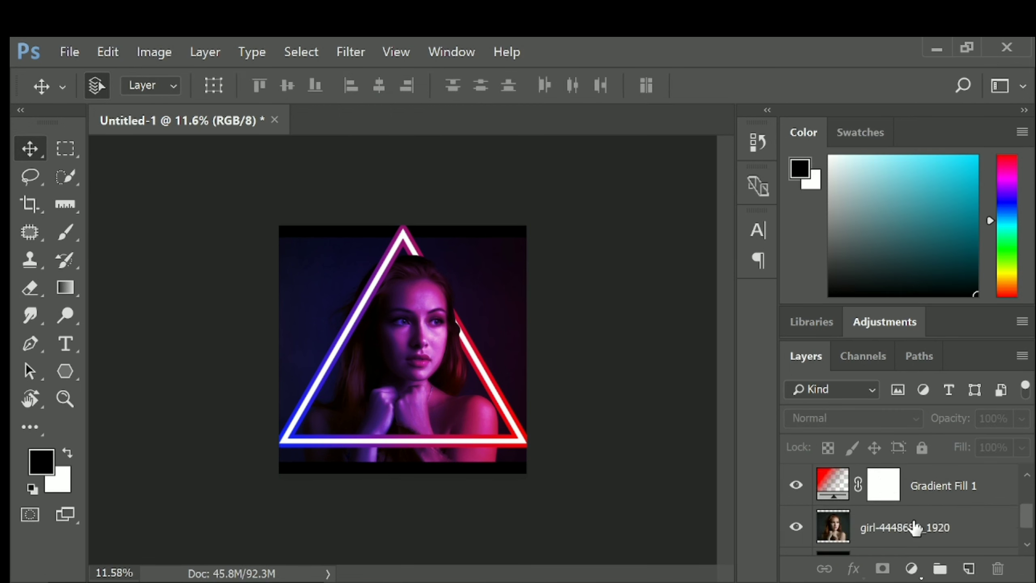
click(915, 529)
click(882, 568)
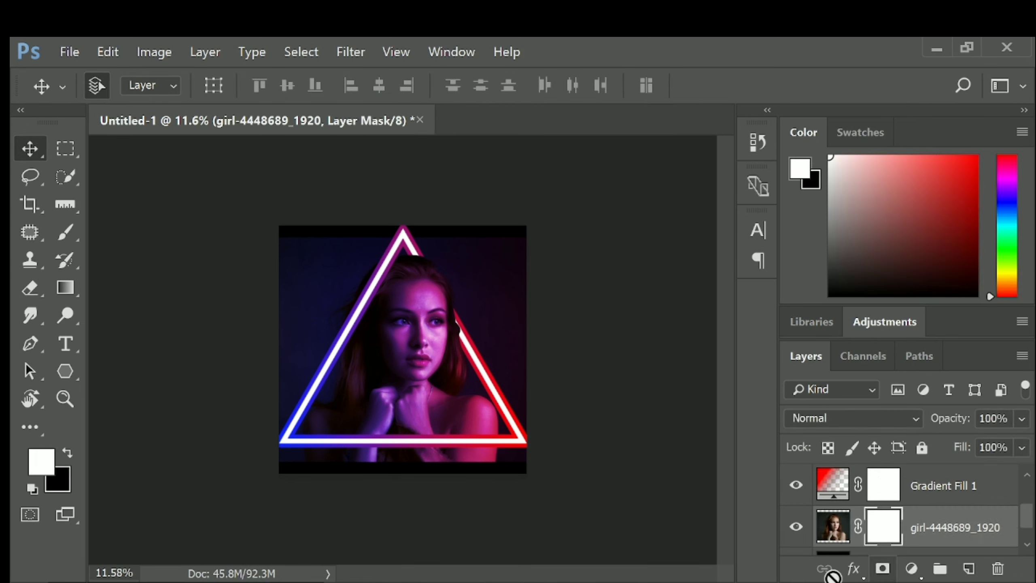
key(b)
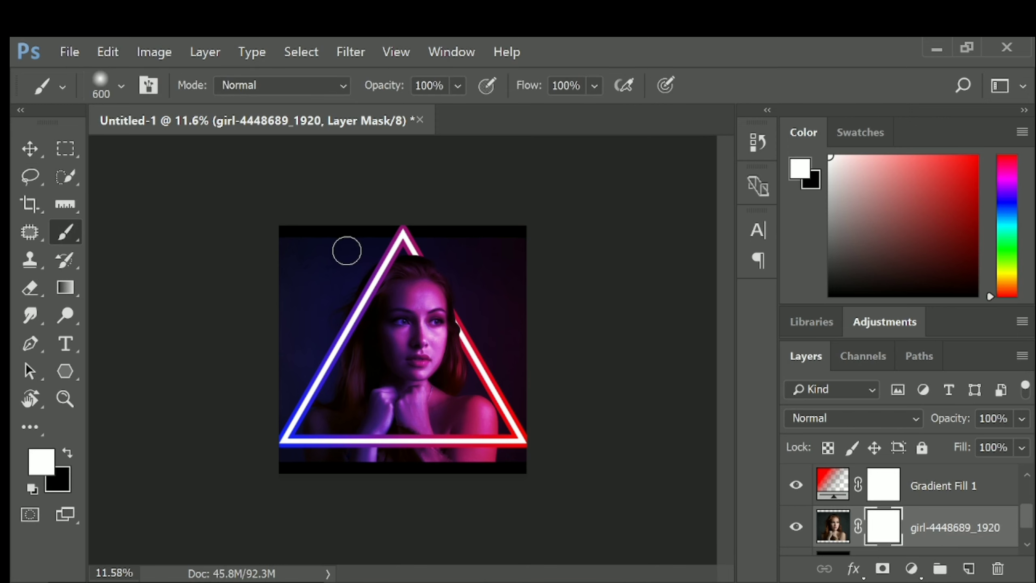
Paint black on the portrait's layer mask along the photo's upper edge with the brush at 46% opacity.
key(x)
click(459, 86)
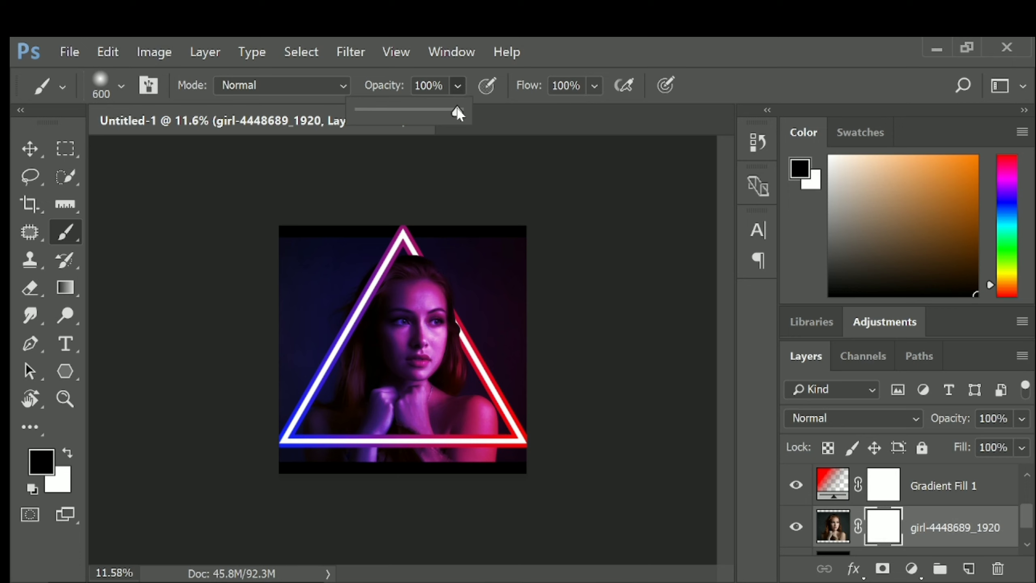
drag(458, 108, 404, 113)
click(320, 232)
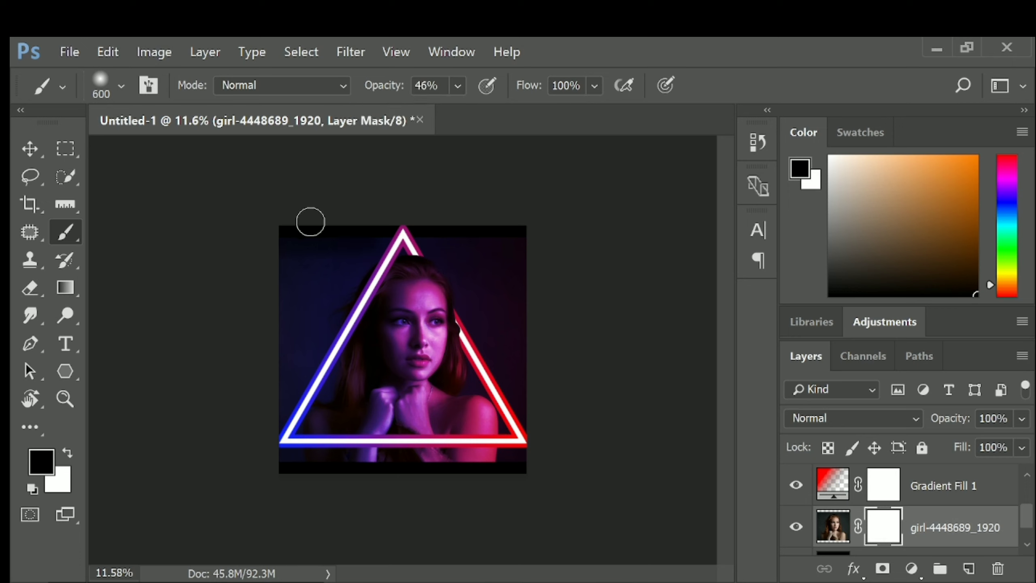
drag(292, 228, 474, 229)
Lower the brush opacity to 23%, enlarge the brush, and paint black on the mask to fade the photo's upper corners and sides.
click(457, 87)
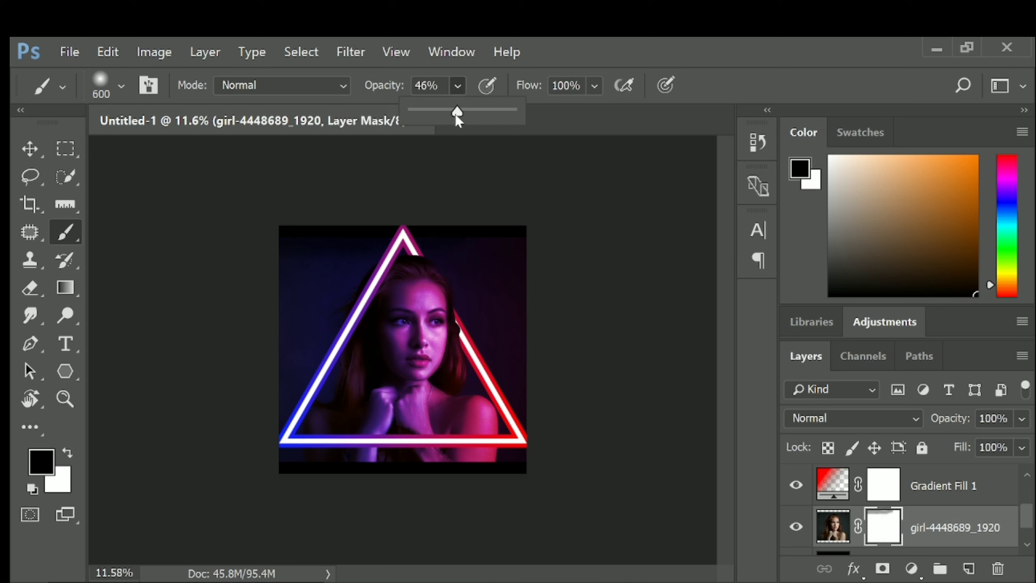
drag(456, 110, 434, 111)
key(bracketright)
key(bracketright)
key(bracketright)
key(bracketright)
key(bracketright)
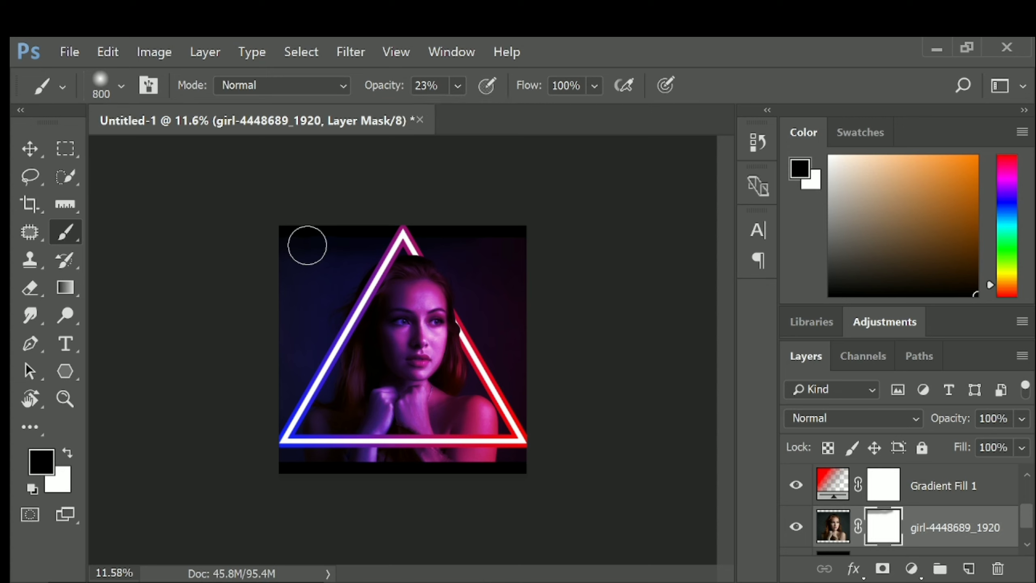
mouse_move(297, 275)
mouse_down()
mouse_move(436, 203)
mouse_move(559, 247)
mouse_move(469, 222)
mouse_move(529, 265)
mouse_move(481, 243)
mouse_up()
mouse_move(423, 209)
mouse_down()
mouse_move(482, 232)
mouse_move(518, 228)
mouse_move(364, 223)
mouse_move(331, 262)
mouse_move(304, 272)
mouse_move(286, 250)
mouse_move(291, 216)
mouse_move(271, 342)
mouse_move(289, 271)
mouse_move(276, 308)
mouse_up()
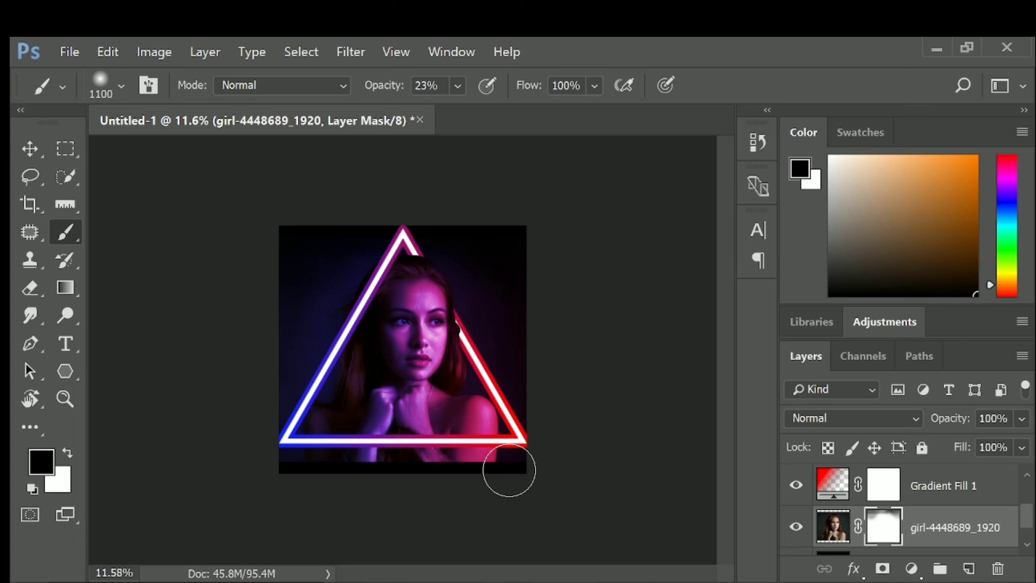
Fade the photo's lower edge below the triangle by painting black on the mask with the 1100-pixel brush at 23% opacity.
drag(509, 470, 414, 466)
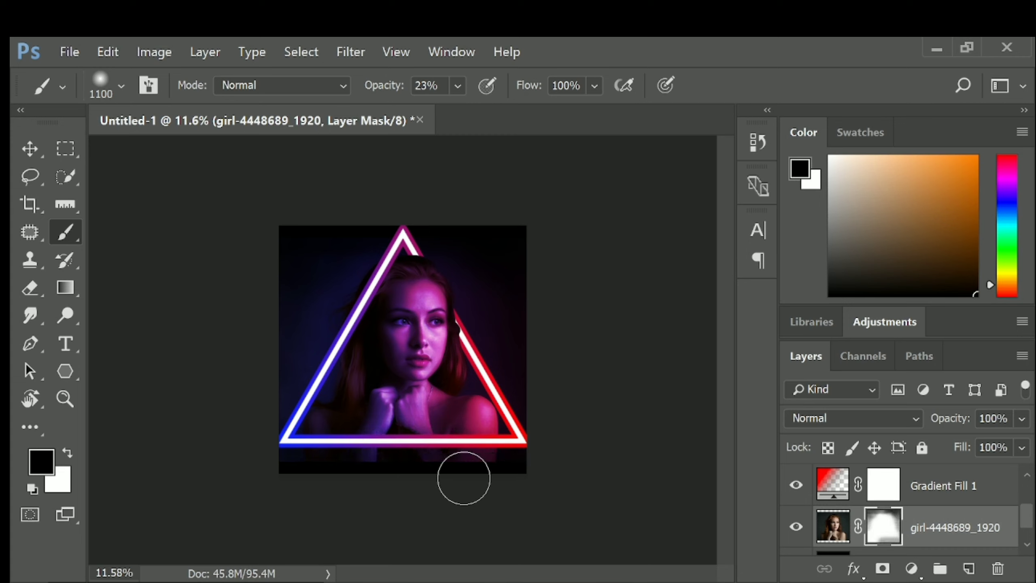
drag(301, 468, 556, 477)
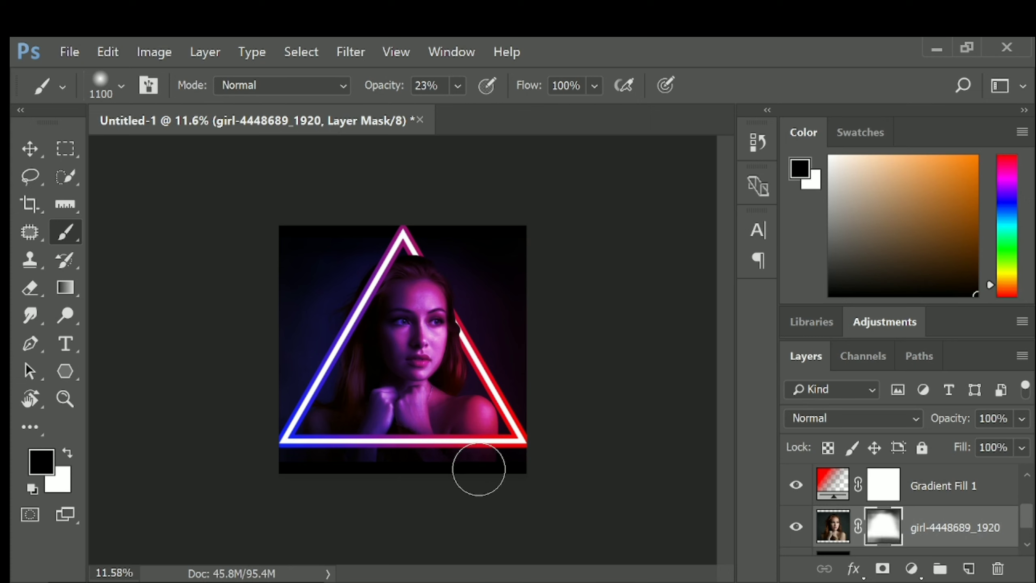
drag(478, 469, 244, 467)
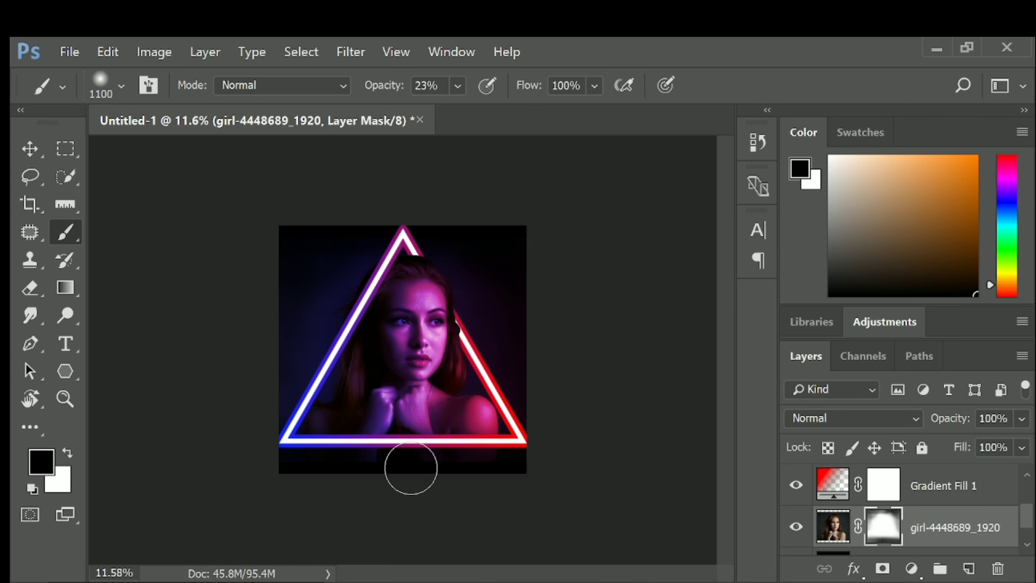
drag(410, 468, 366, 469)
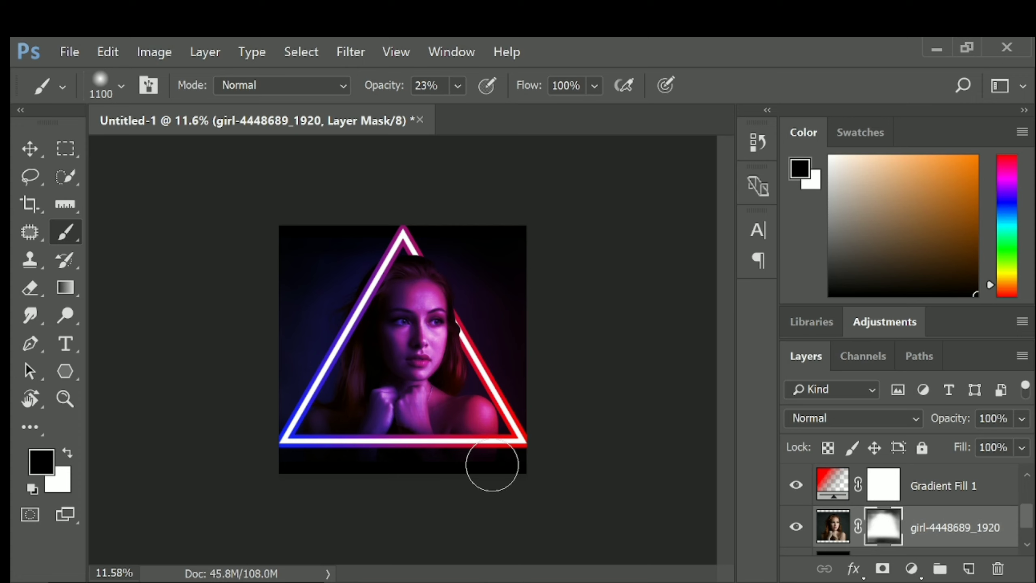
drag(492, 466, 282, 468)
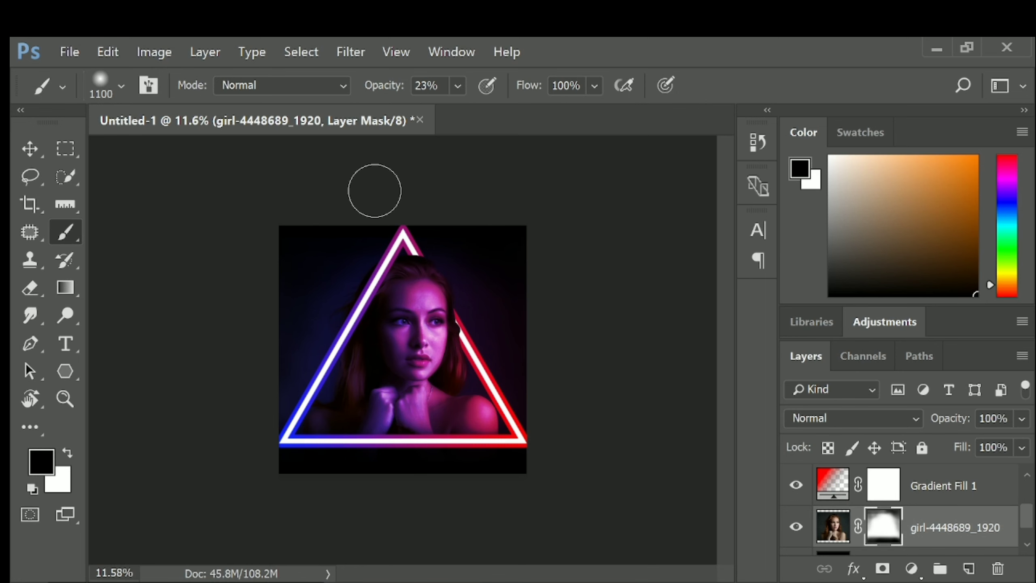
Enlarge the canvas by 2 inches in width and height, relative to its current size and anchored at the center.
click(43, 148)
scroll(493, 373, up, 3)
scroll(487, 357, down, 2)
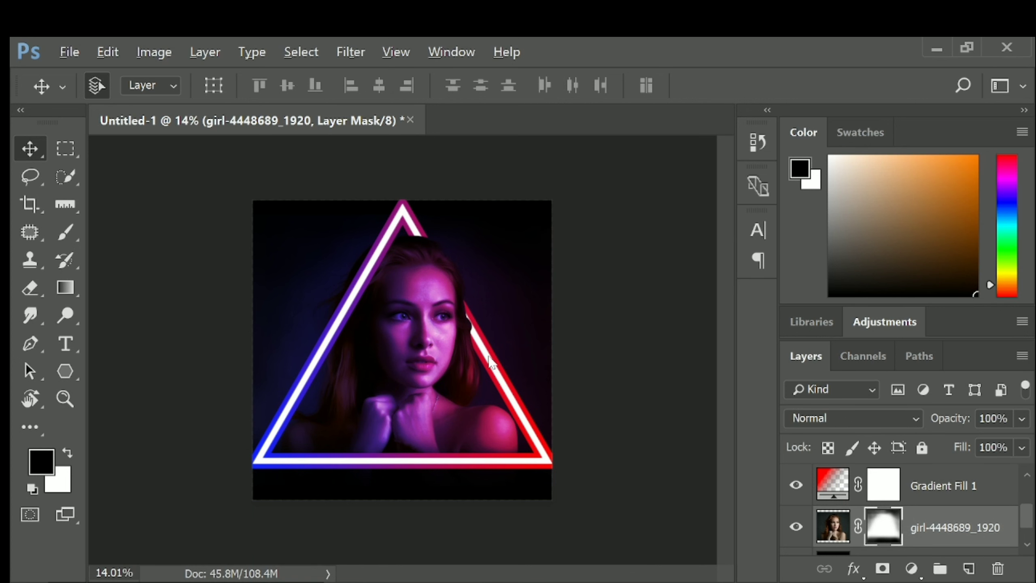
key(ctrl+alt+c)
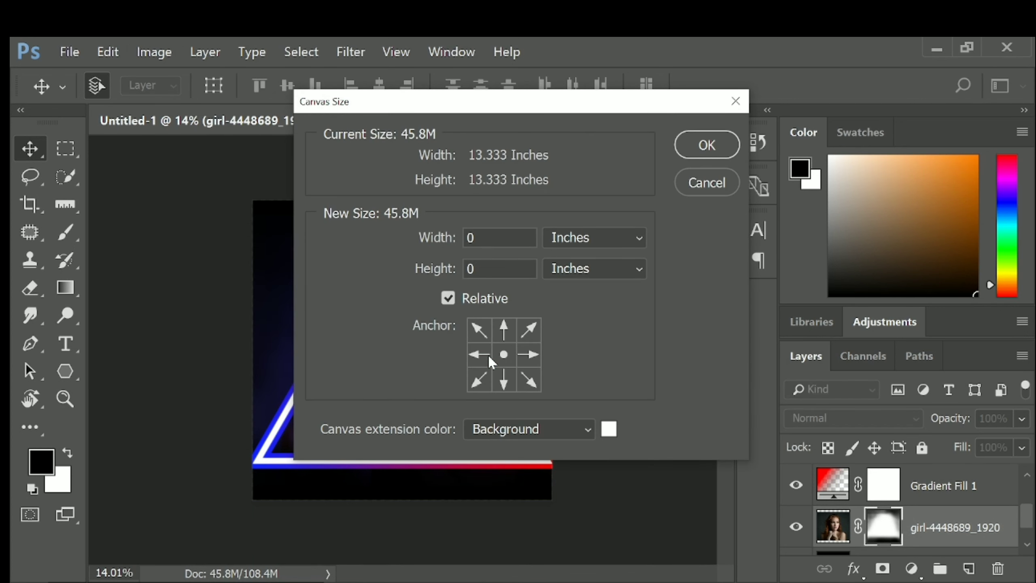
text(2)
key(Return)
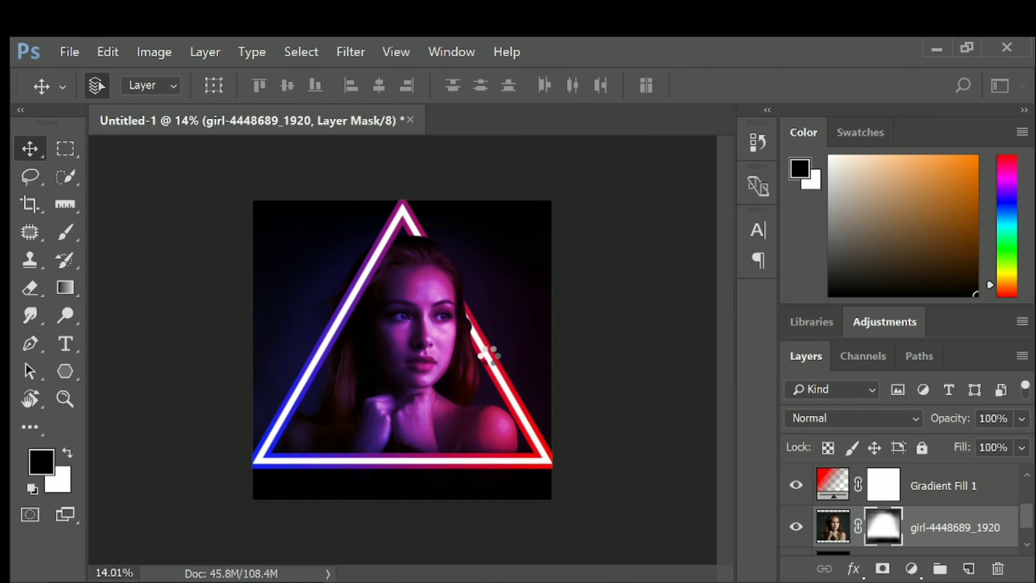
Fill the Background layer with black to cover the newly added canvas border, and deselect the layer.
scroll(912, 520, down, 1)
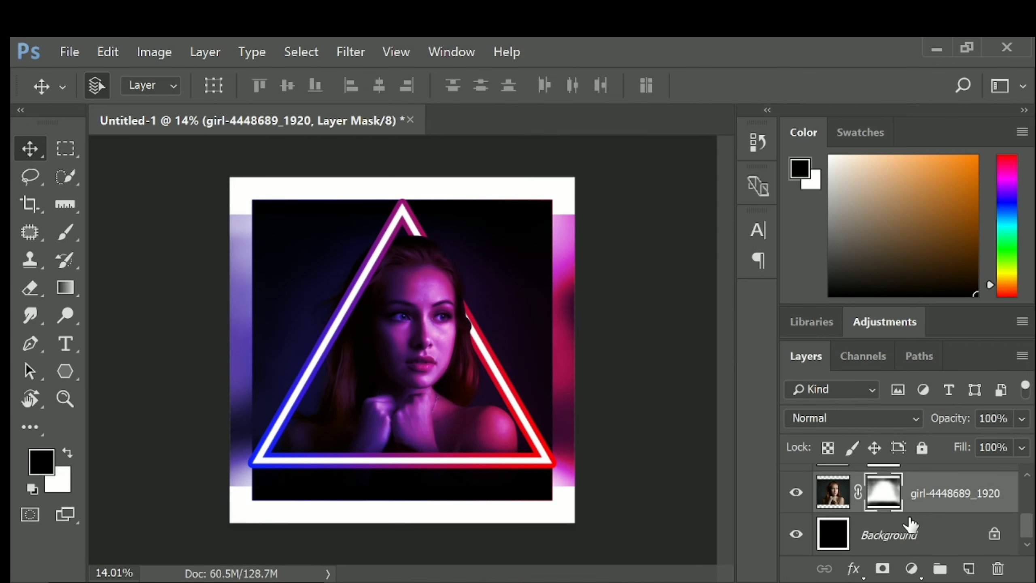
click(910, 524)
key(alt+BackSpace)
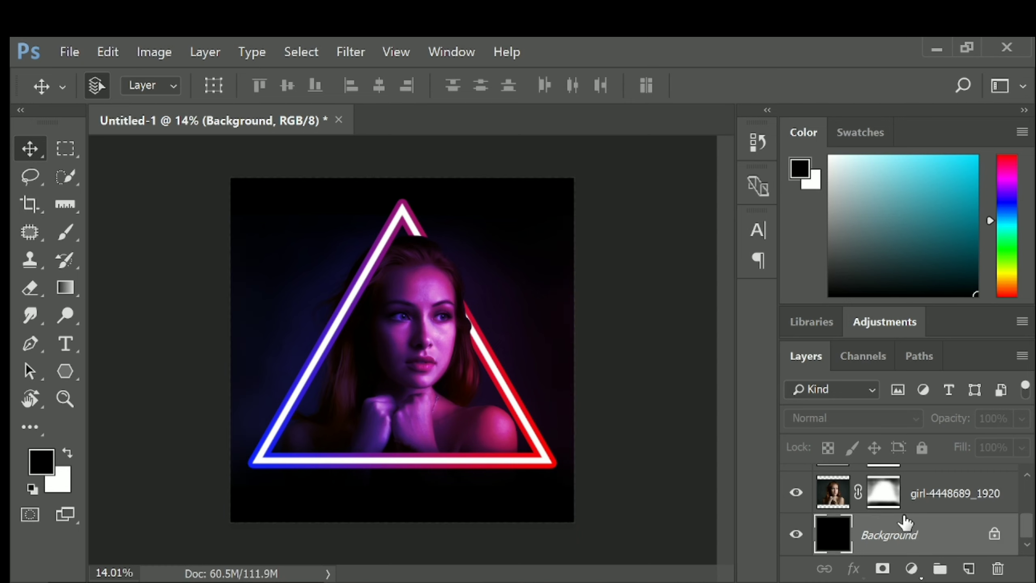
click(621, 397)
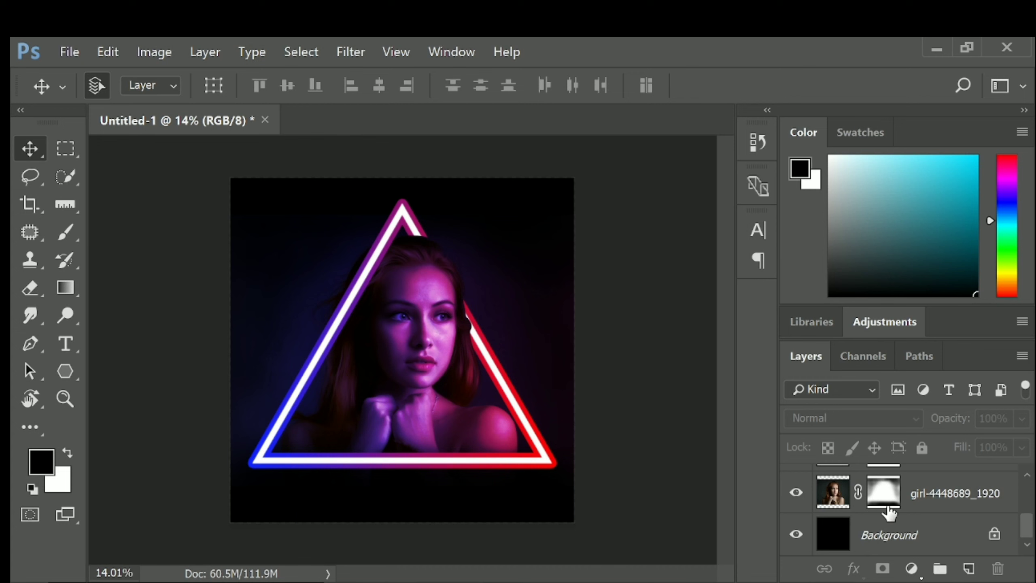
scroll(889, 513, up, 2)
click(950, 505)
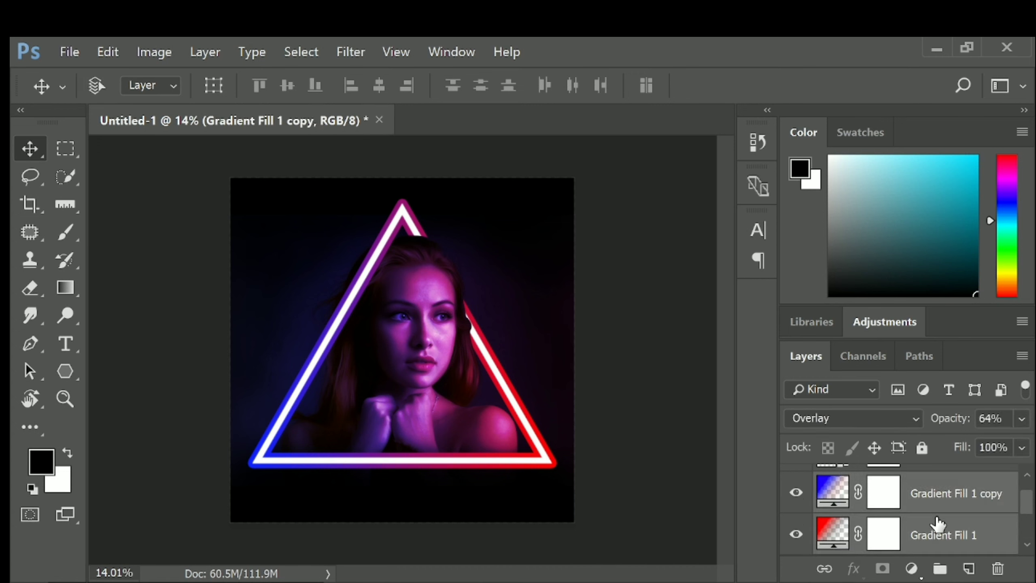
ctrl+click(934, 518)
key(ctrl+t)
click(525, 318)
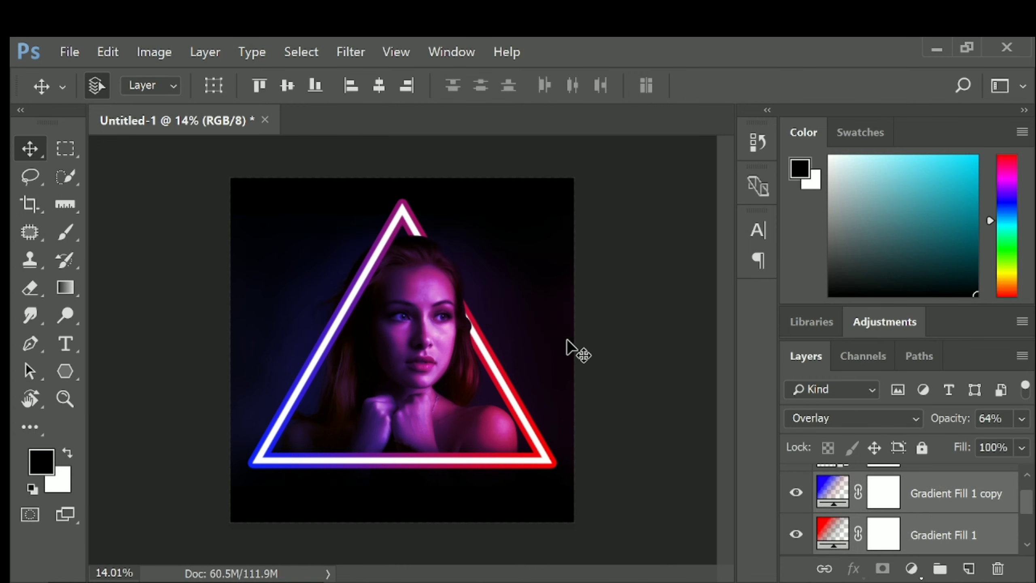
scroll(555, 370, up, 2)
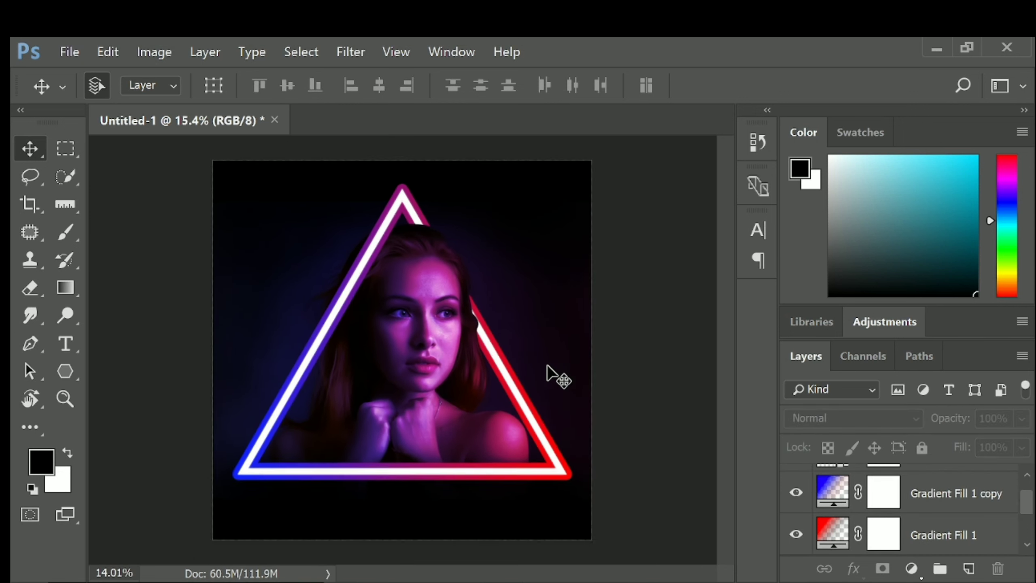
scroll(547, 366, down, 1)
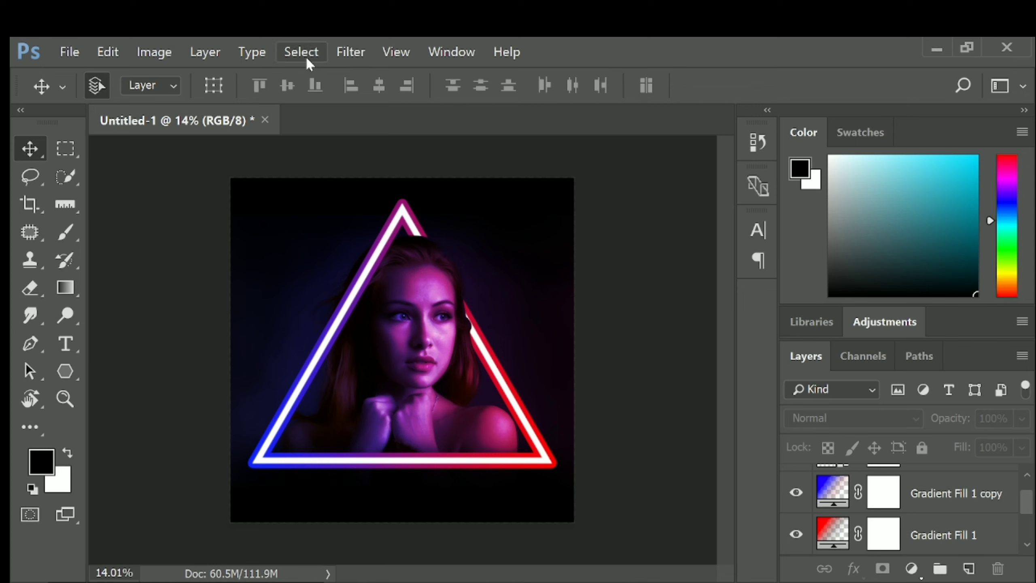
click(351, 52)
click(845, 496)
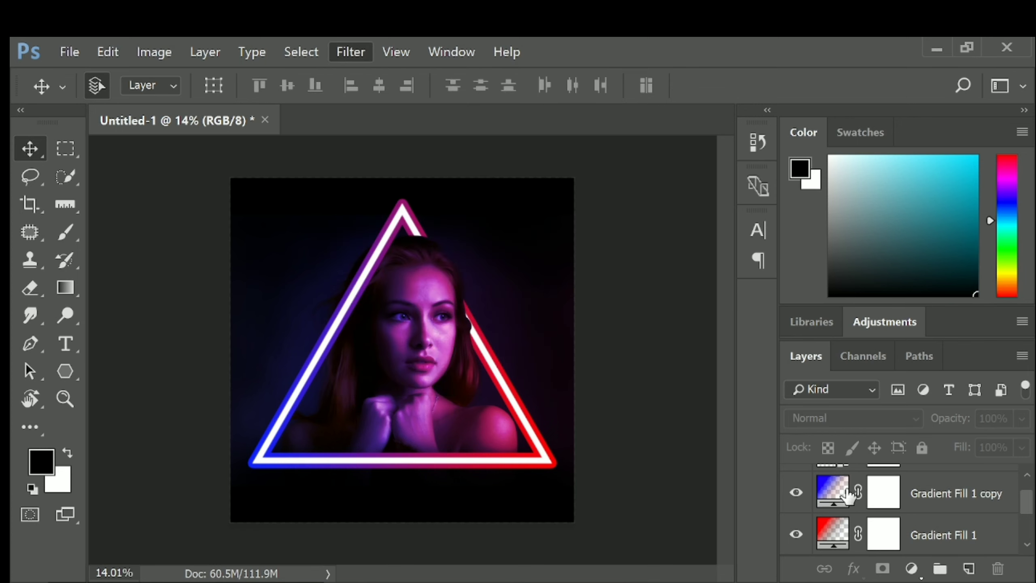
scroll(916, 542, down, 3)
click(937, 508)
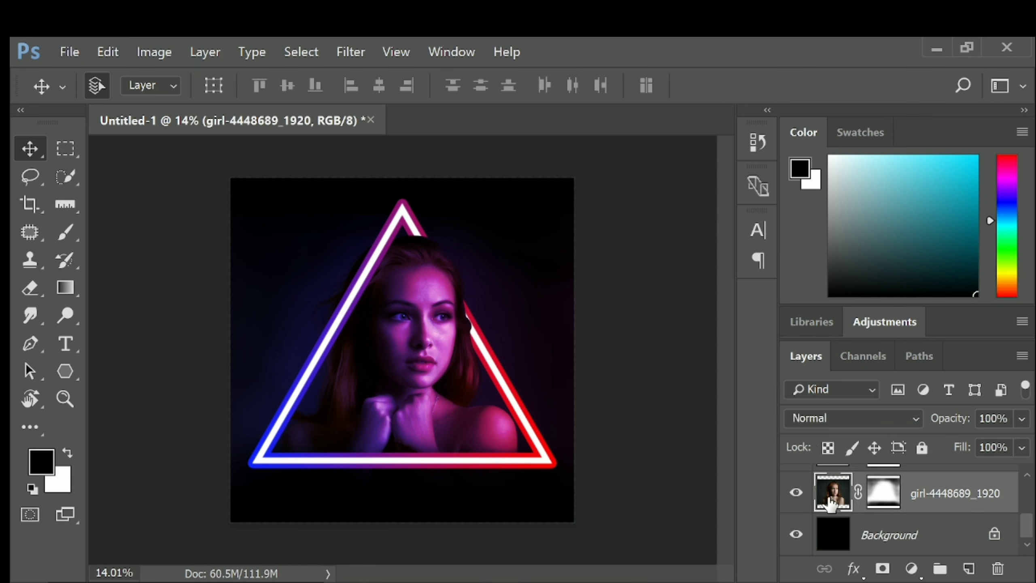
click(351, 52)
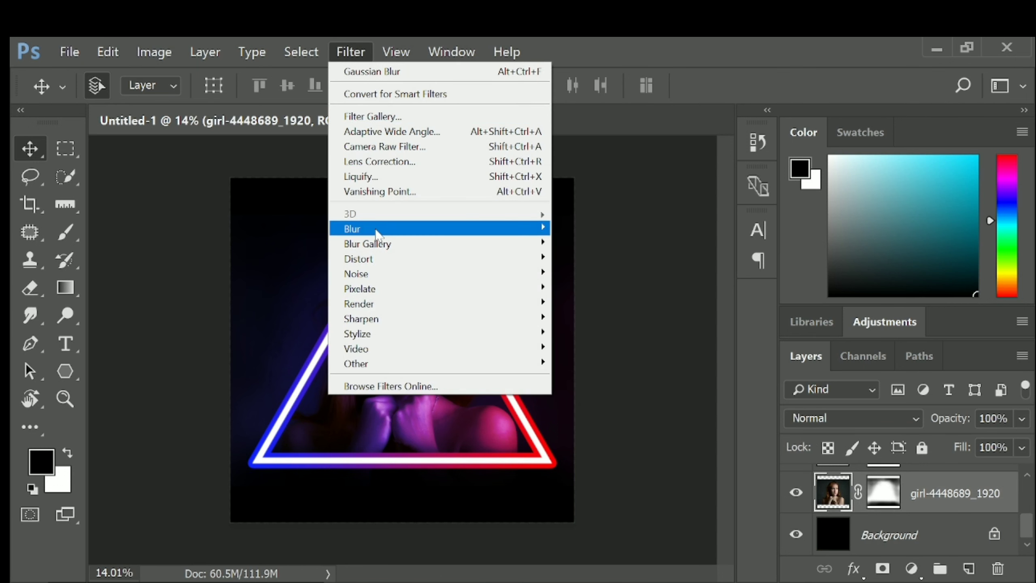
click(193, 270)
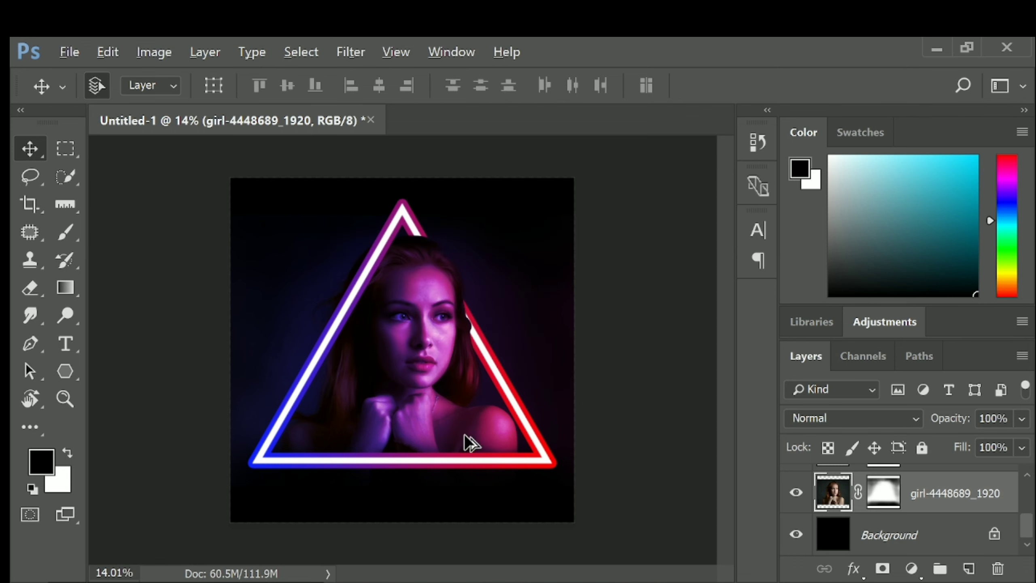
Select all layers from Polygon 1 copy down to Background and merge them into one.
scroll(899, 528, up, 3)
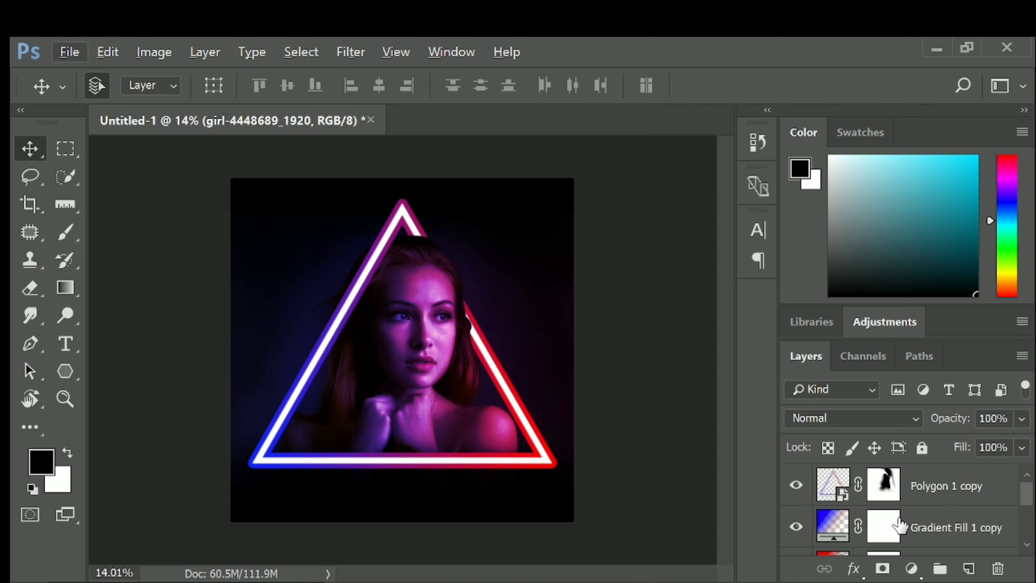
click(943, 491)
scroll(918, 525, down, 3)
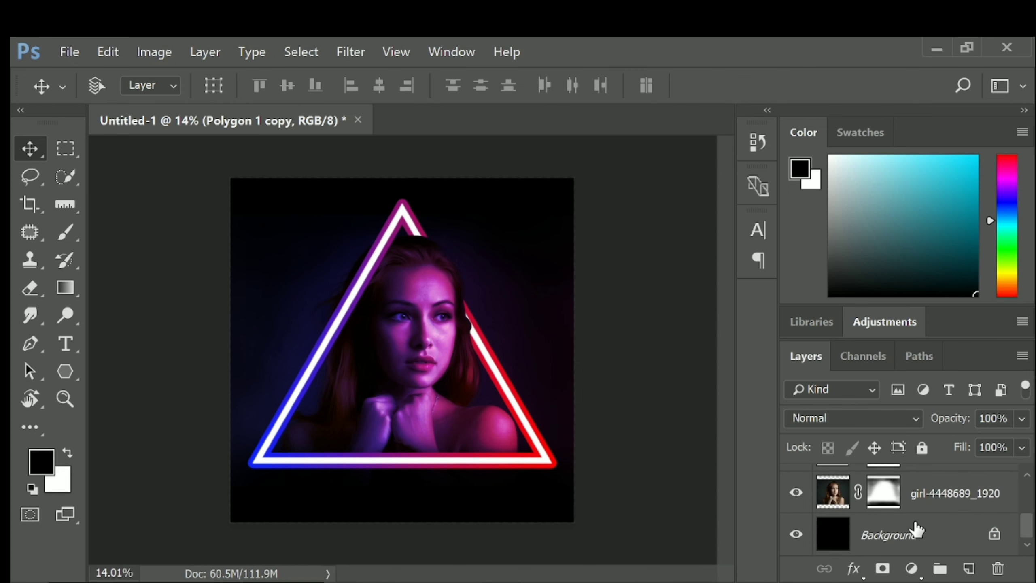
shift+click(915, 529)
right_click(914, 526)
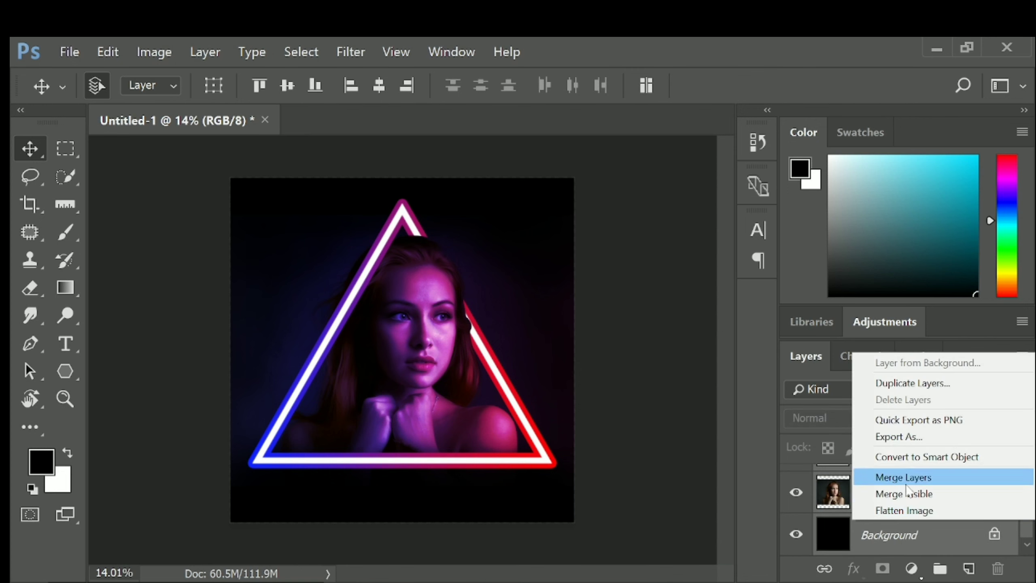
click(906, 483)
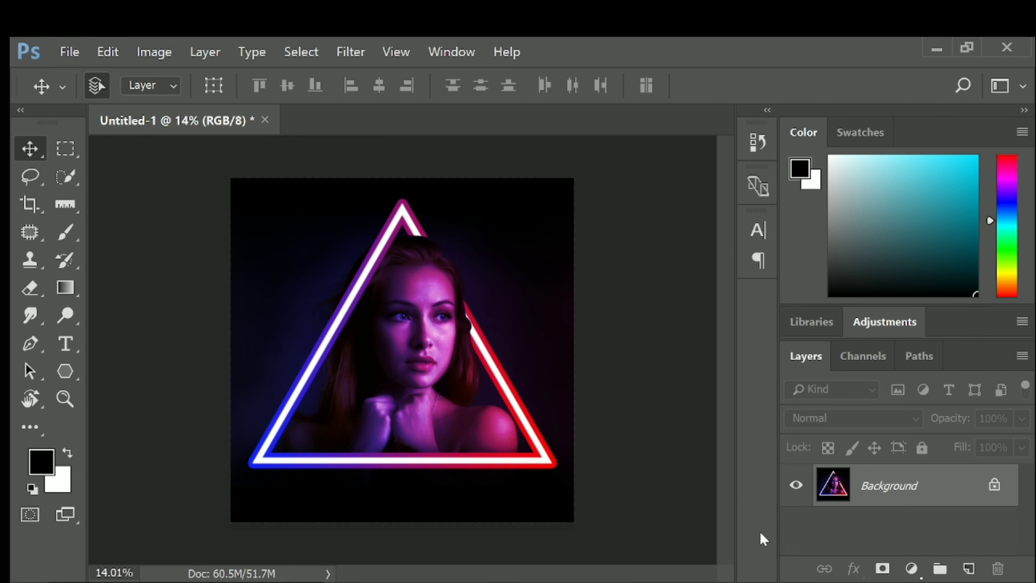
Open the Camera Raw Filter on the merged image and set Exposure to +0.70, Contrast to +13, Highlights to -13, and Shadows to -33.
click(359, 51)
click(377, 151)
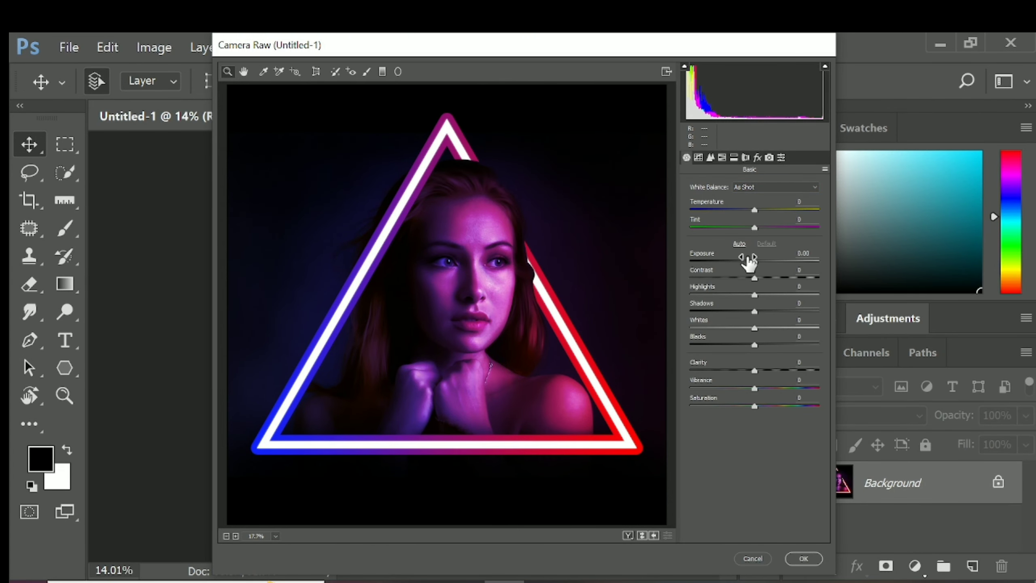
drag(754, 258, 745, 295)
click(753, 273)
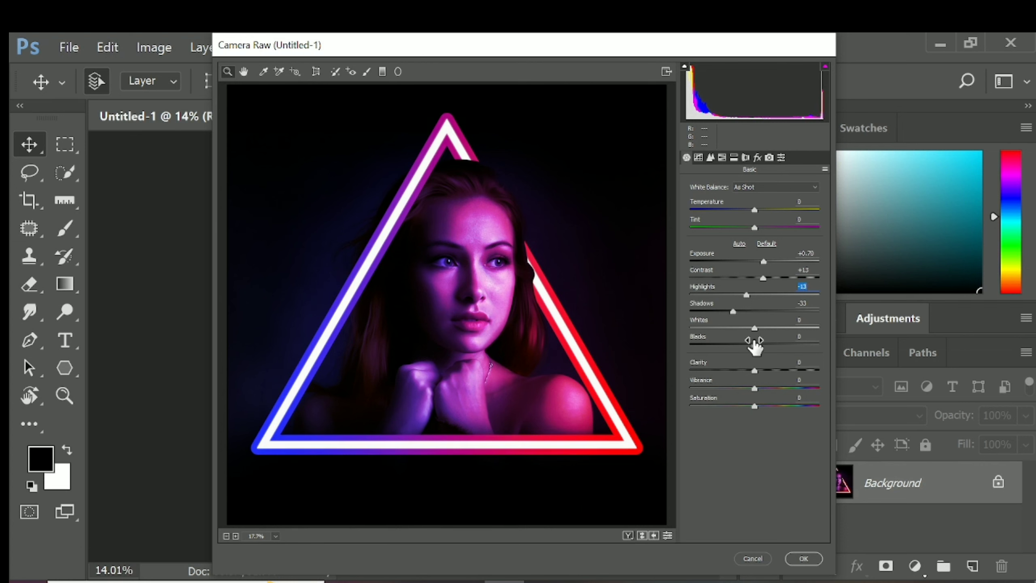
Set Blacks -18, Clarity -2, Vibrance +10, Saturation -9, Exposure +1.35, Contrast +48, and Highlights -46, and apply the Camera Raw adjustments.
drag(754, 342, 748, 404)
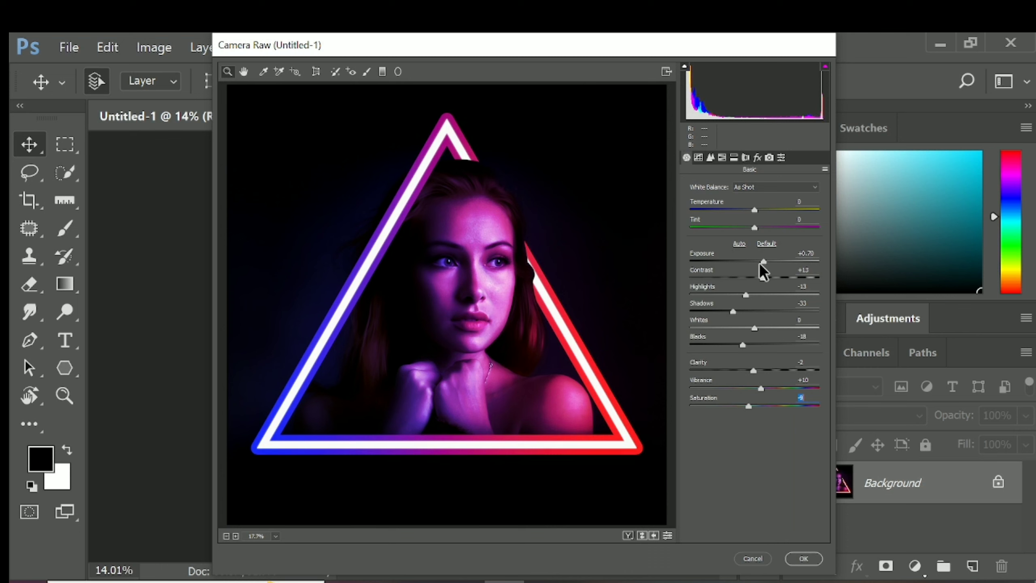
drag(761, 261, 724, 294)
drag(780, 277, 785, 277)
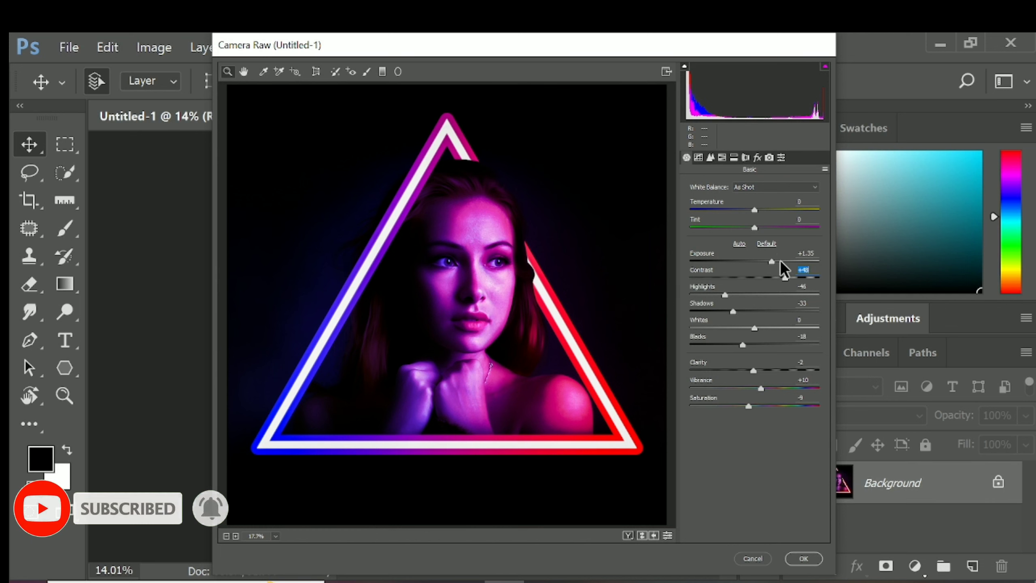
click(805, 559)
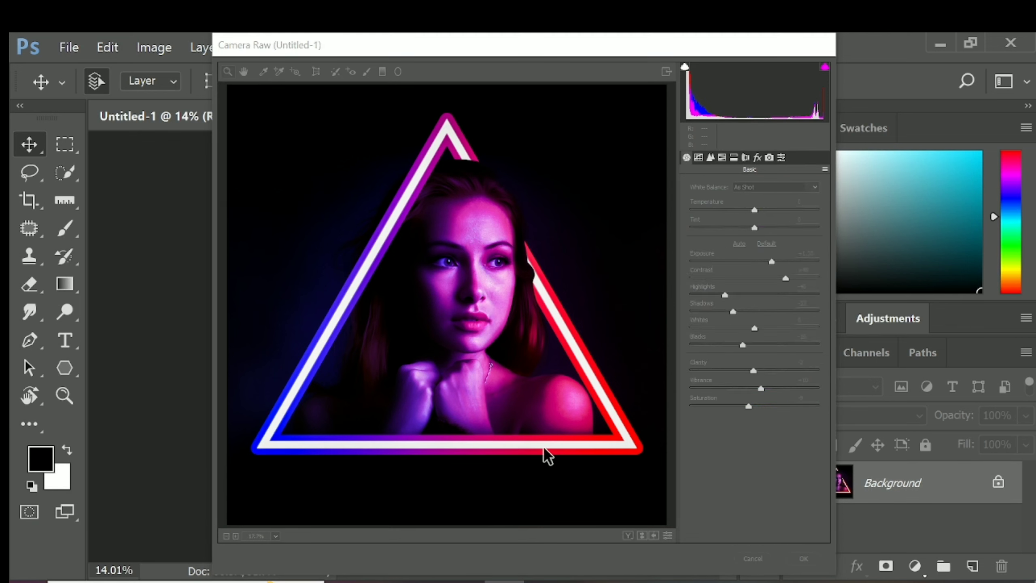